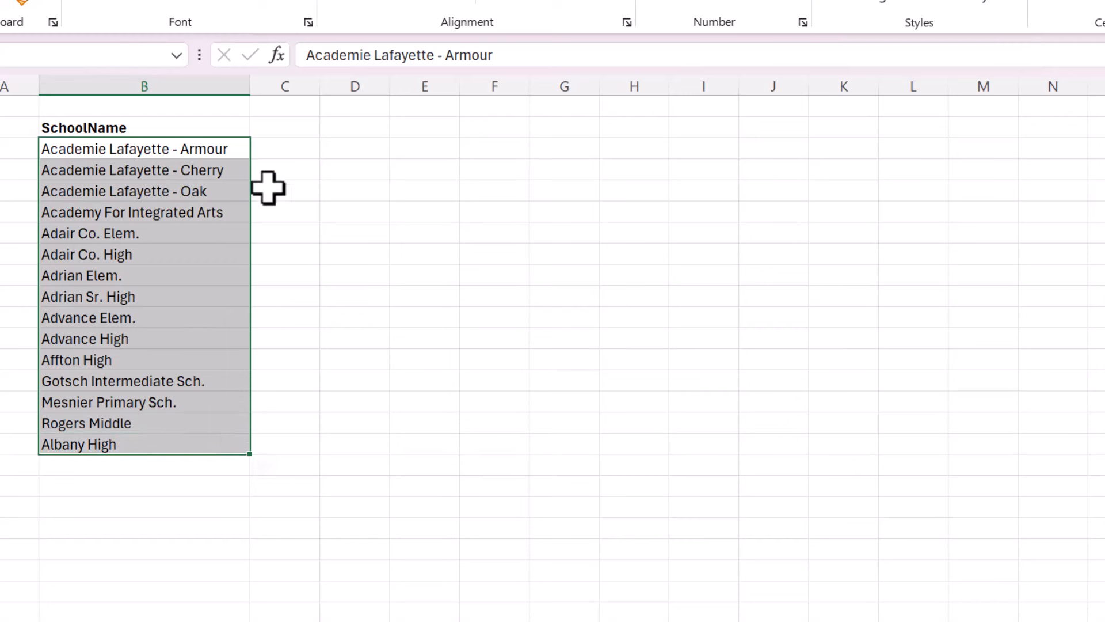
Step: Enter =TEXTJOIN(", ",TRUE,B3:B17) in D3 to join the school names with commas, ignoring empty cells
click(354, 145)
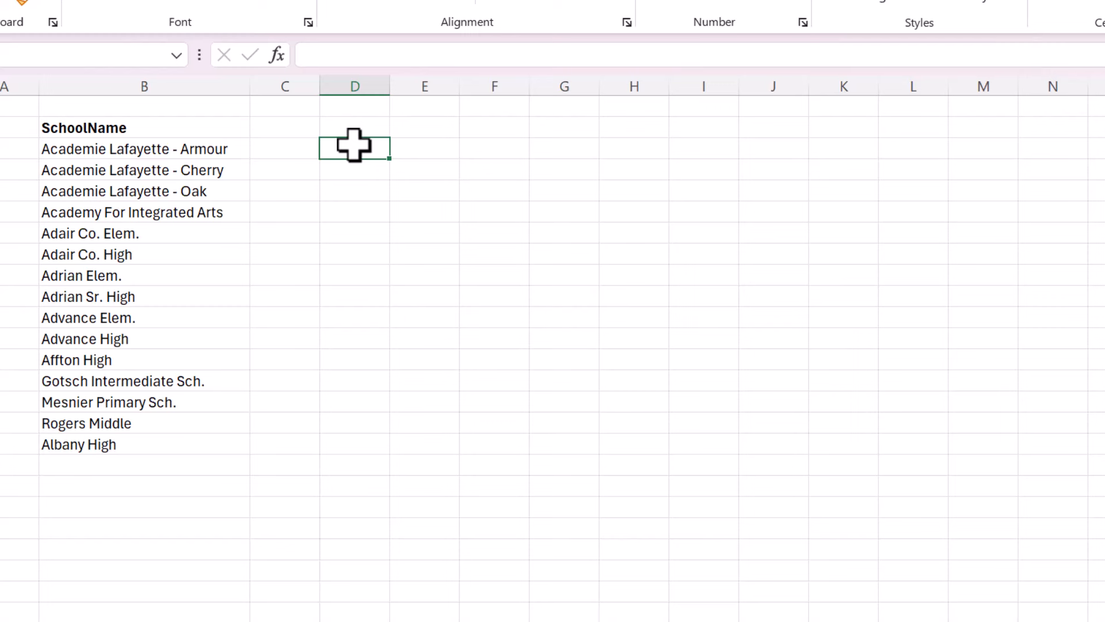
text(=TEXTJOIN()
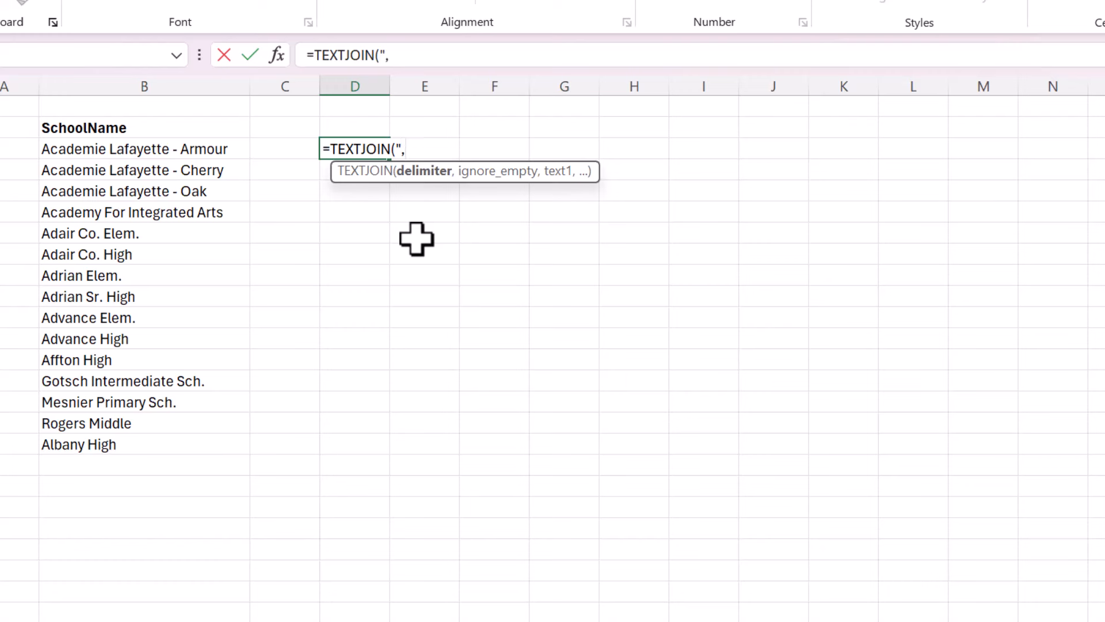
text(,)
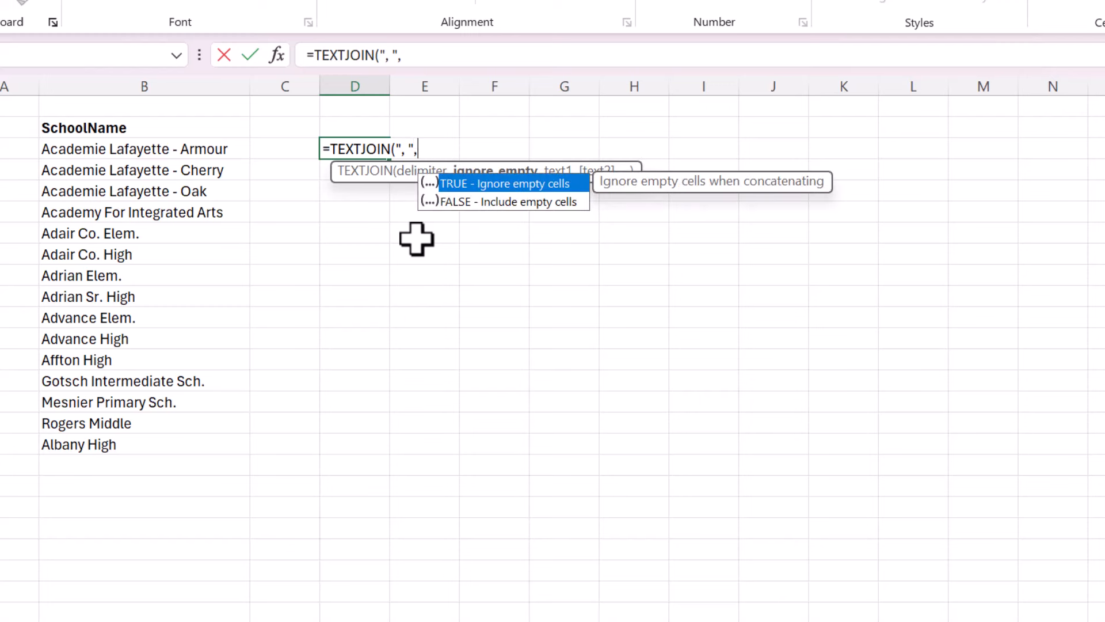
text(ture,)
key(BackSpace)
key(BackSpace)
key(BackSpace)
key(BackSpace)
text(rue,)
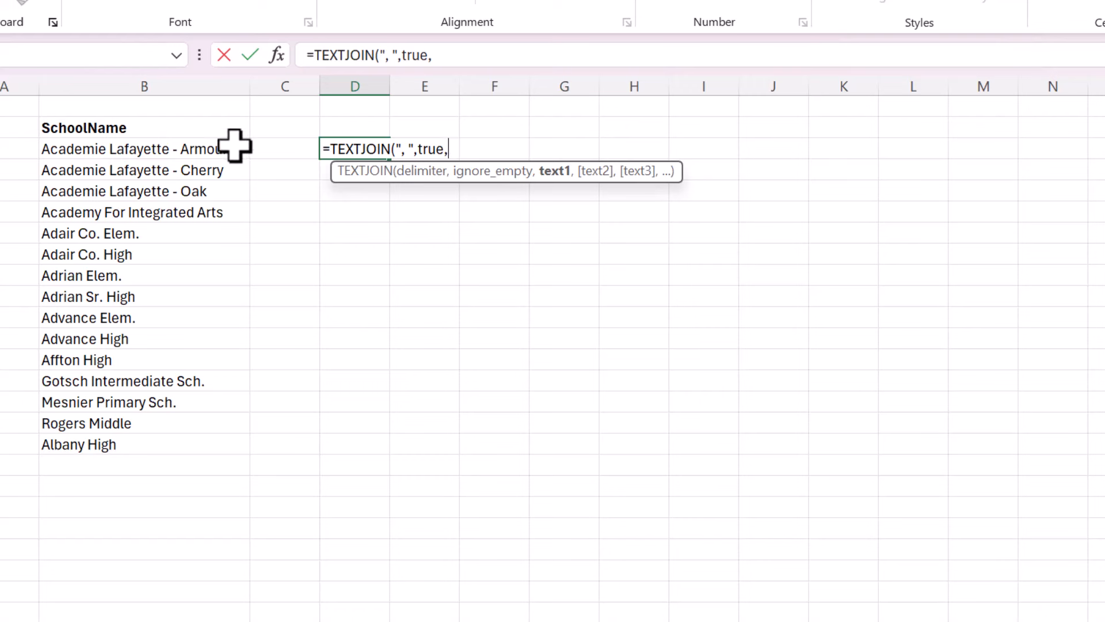
drag(234, 145, 187, 445)
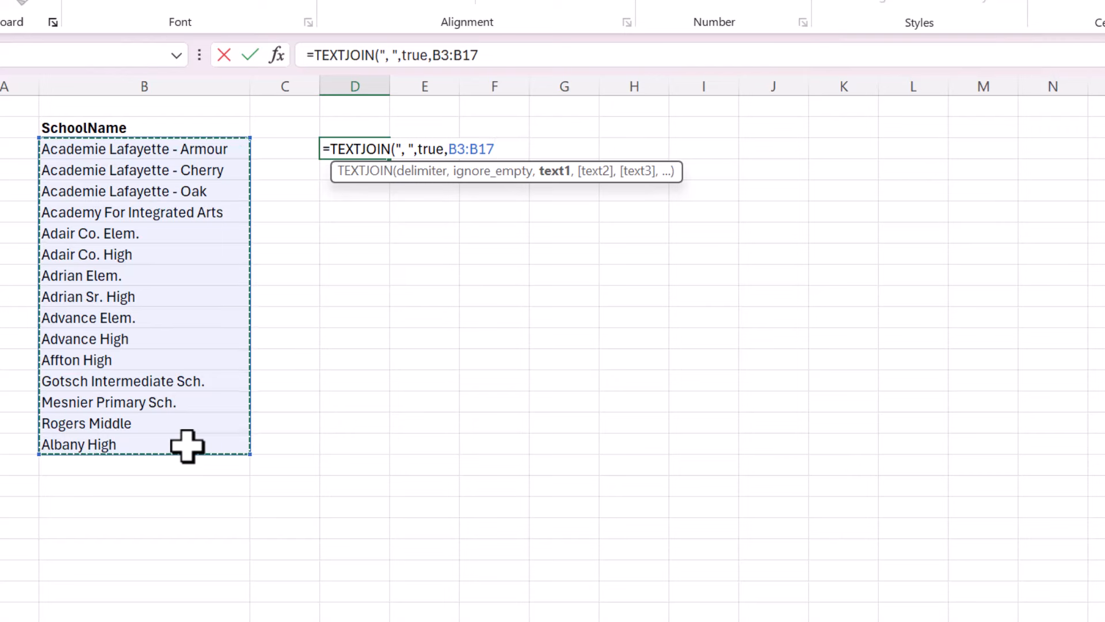
text())
key(Return)
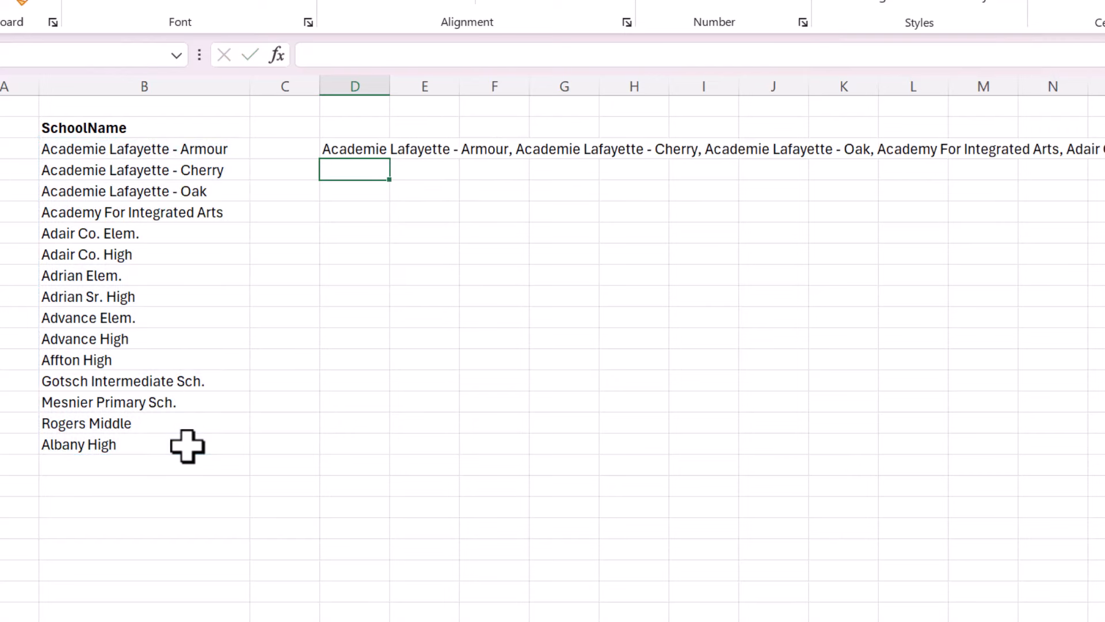
Step: Widen column D to several times its width and wrap the text of the joined list in D3
drag(390, 86, 927, 92)
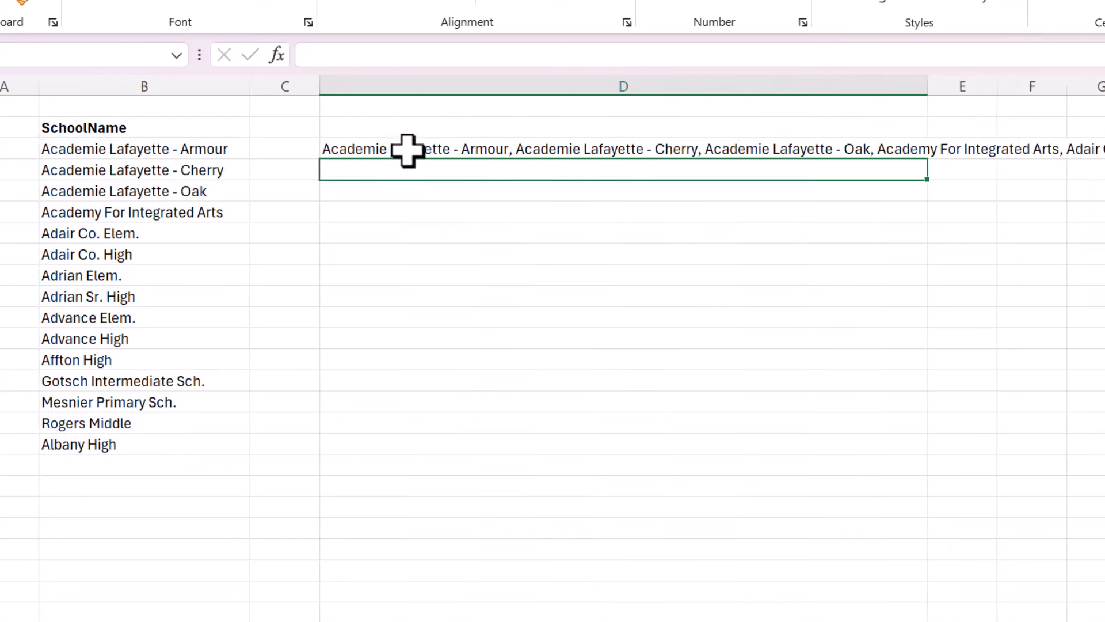
click(408, 150)
key(alt+h)
key(w)
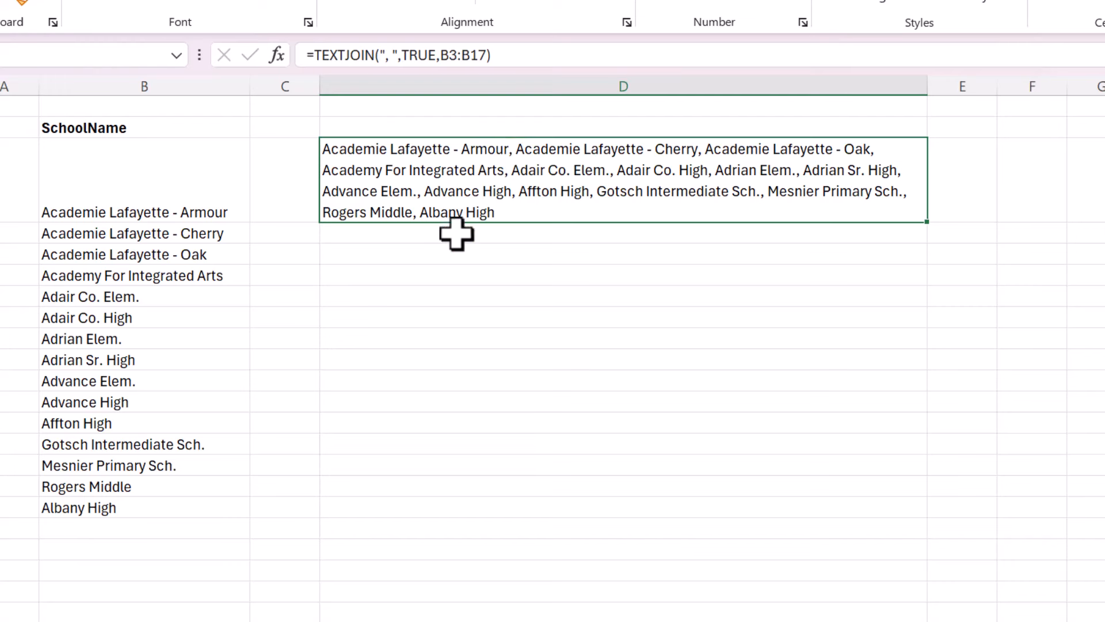
Step: Replace the formula in D3 with =CONCAT(B3:B17) to join the school names without a delimiter
key(Delete)
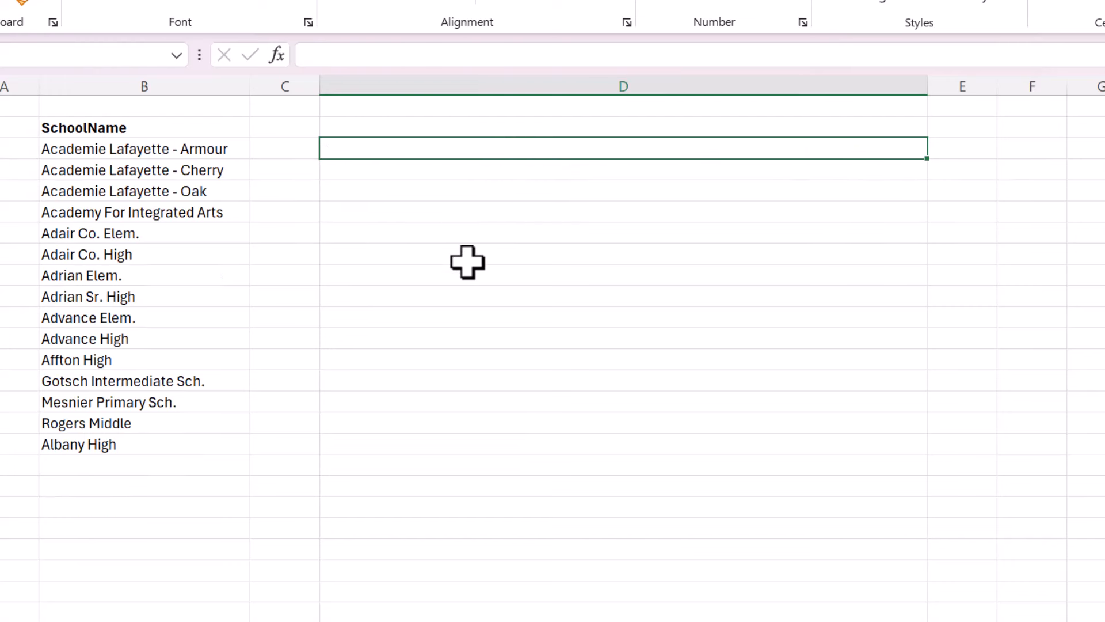
text(=CONCAT()
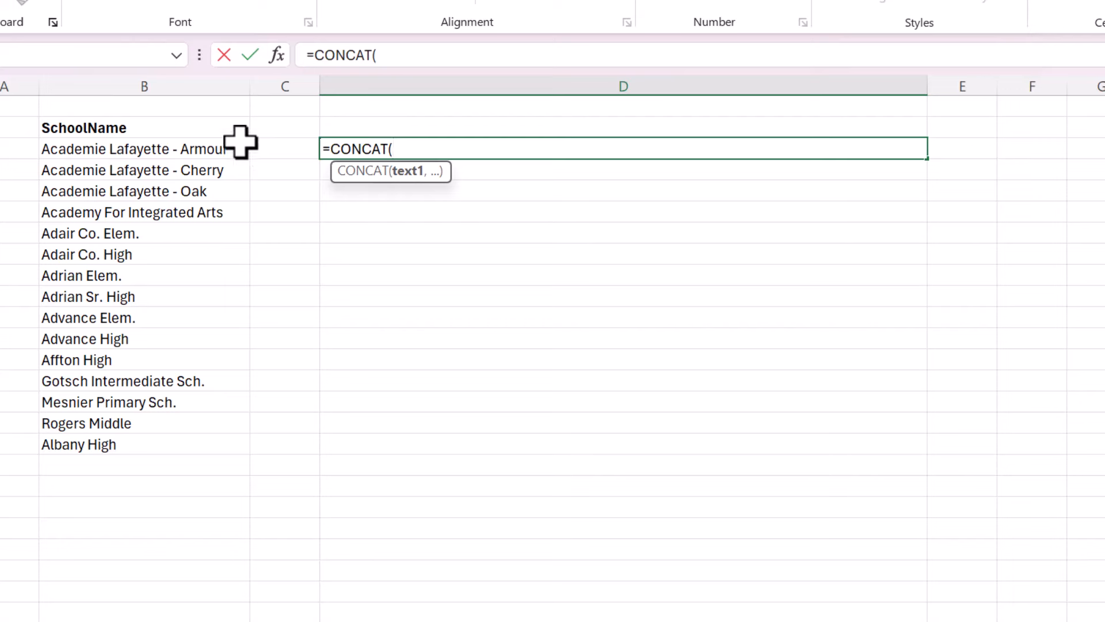
drag(240, 142, 196, 439)
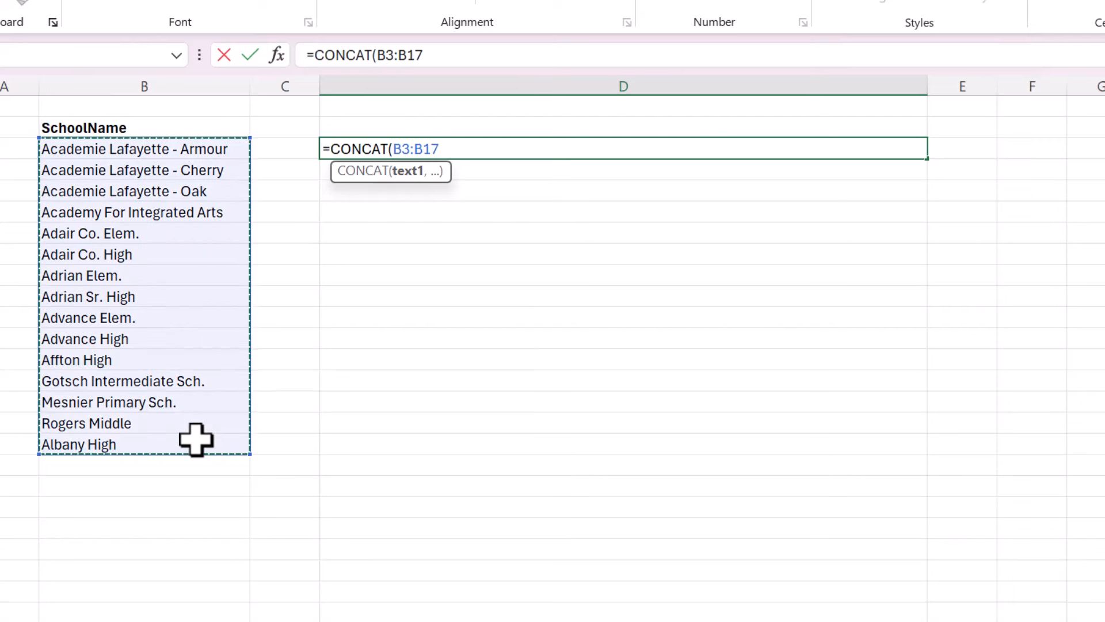
key(Return)
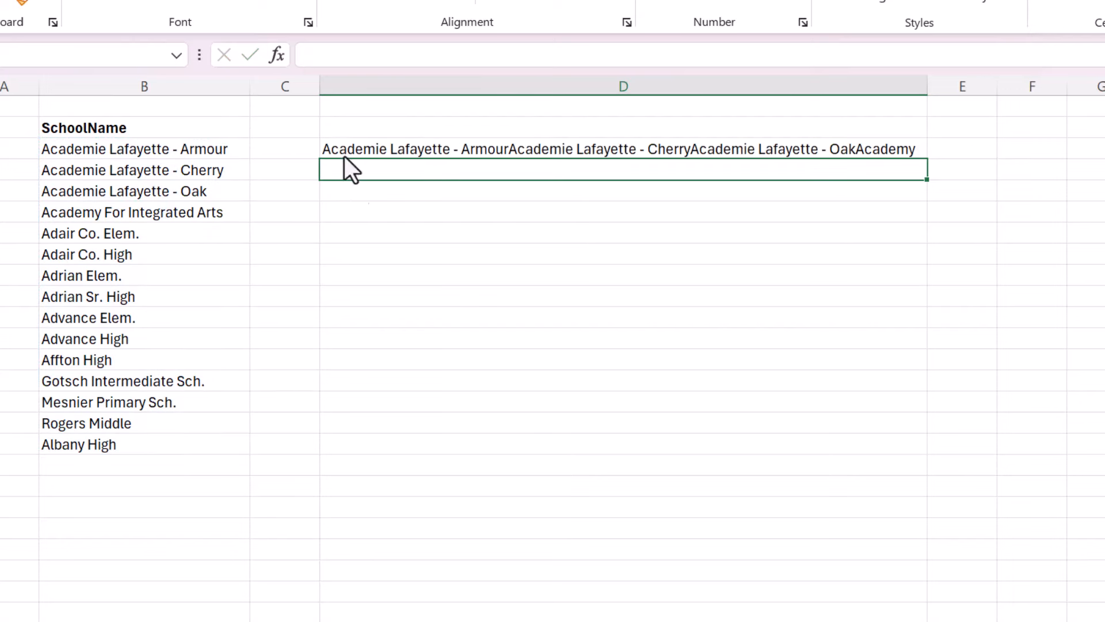
Step: Wrap the text of the CONCAT result in D3 within the column width
click(346, 152)
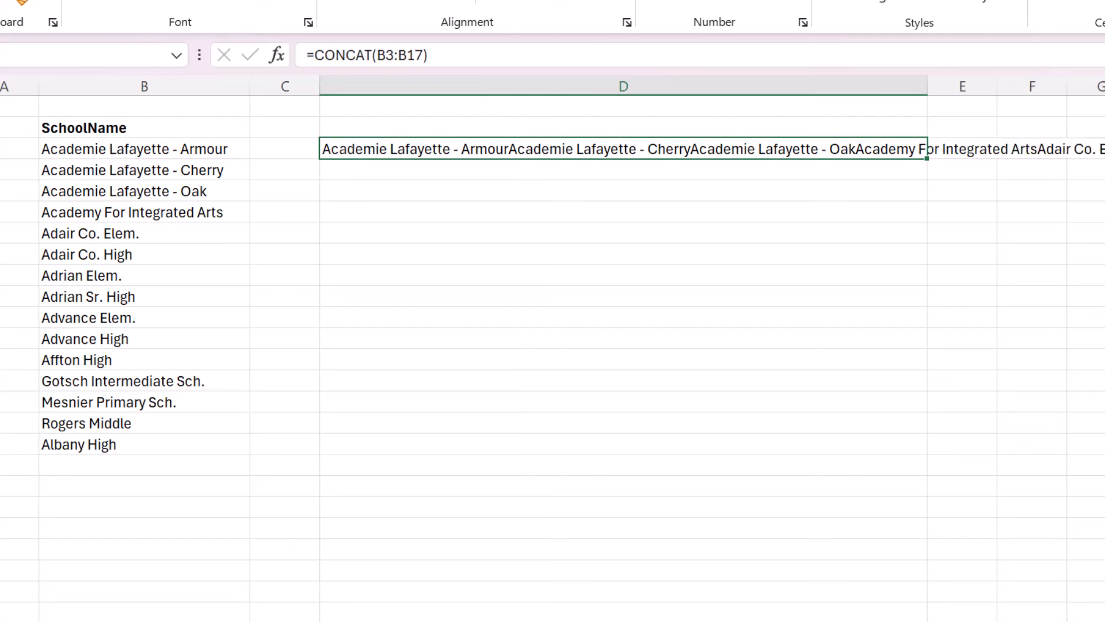
click(617, 5)
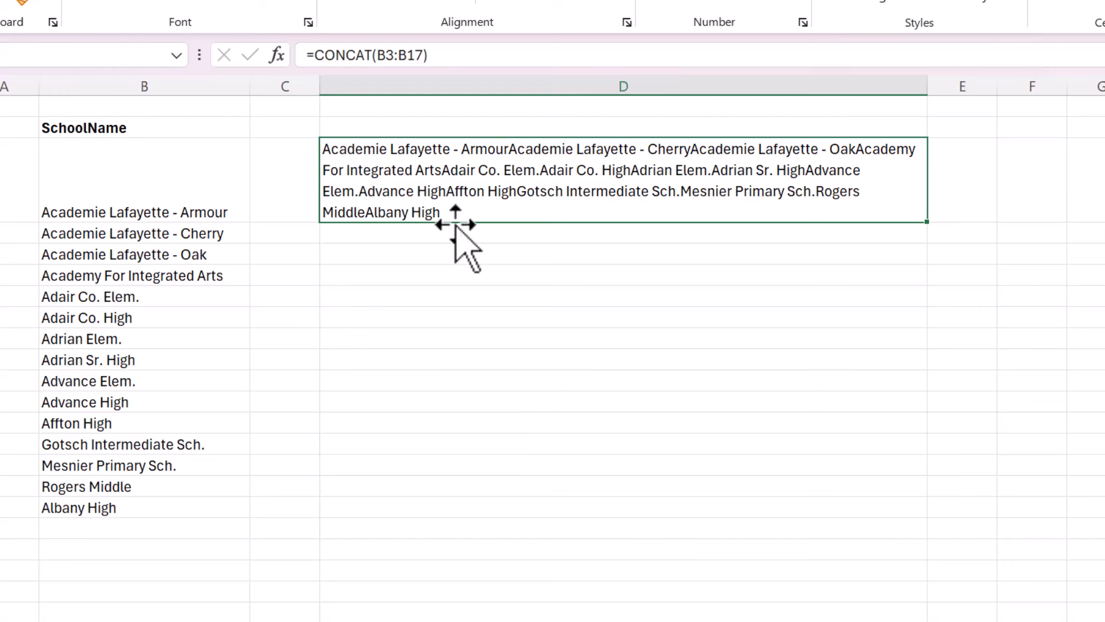
click(418, 245)
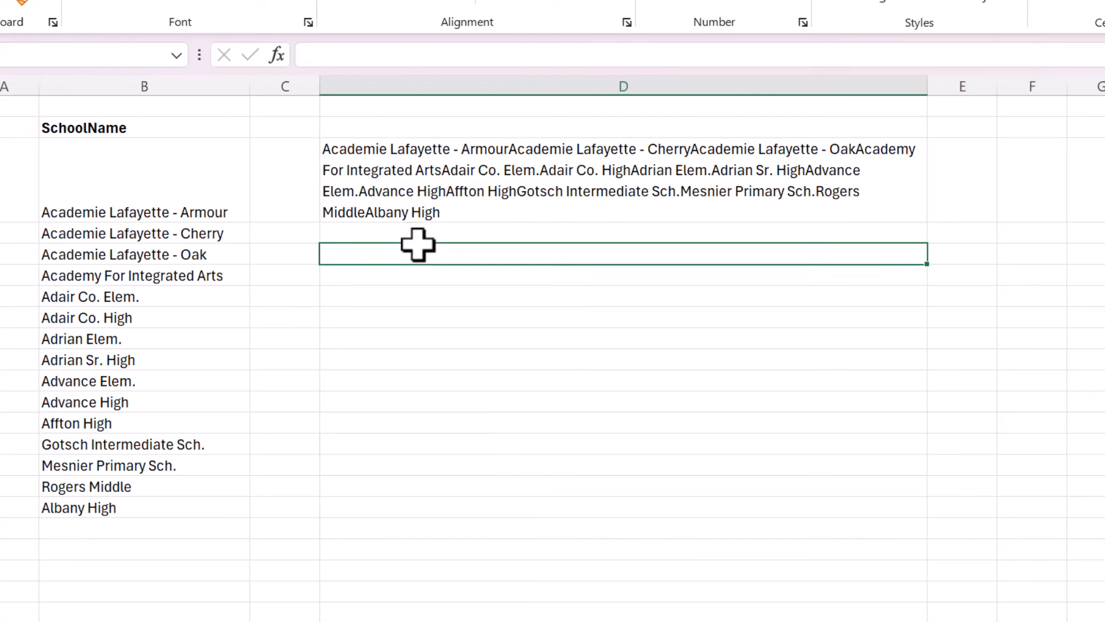
Step: Enter =CONCAT(B3,", ") in C3 to append a comma and space to the first school name
click(259, 199)
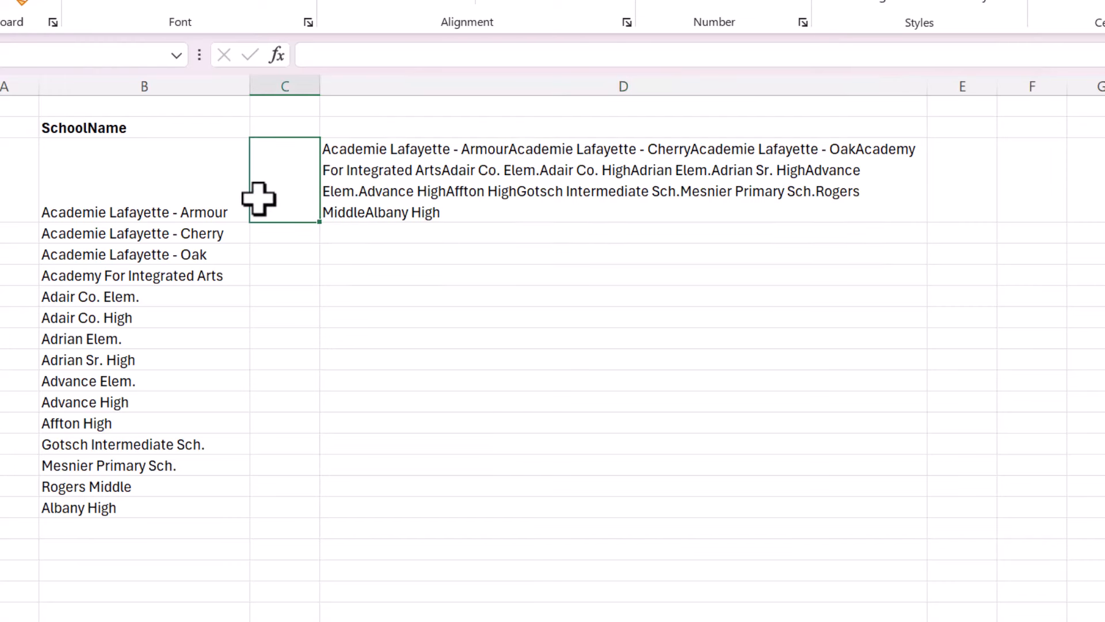
text(=CONC)
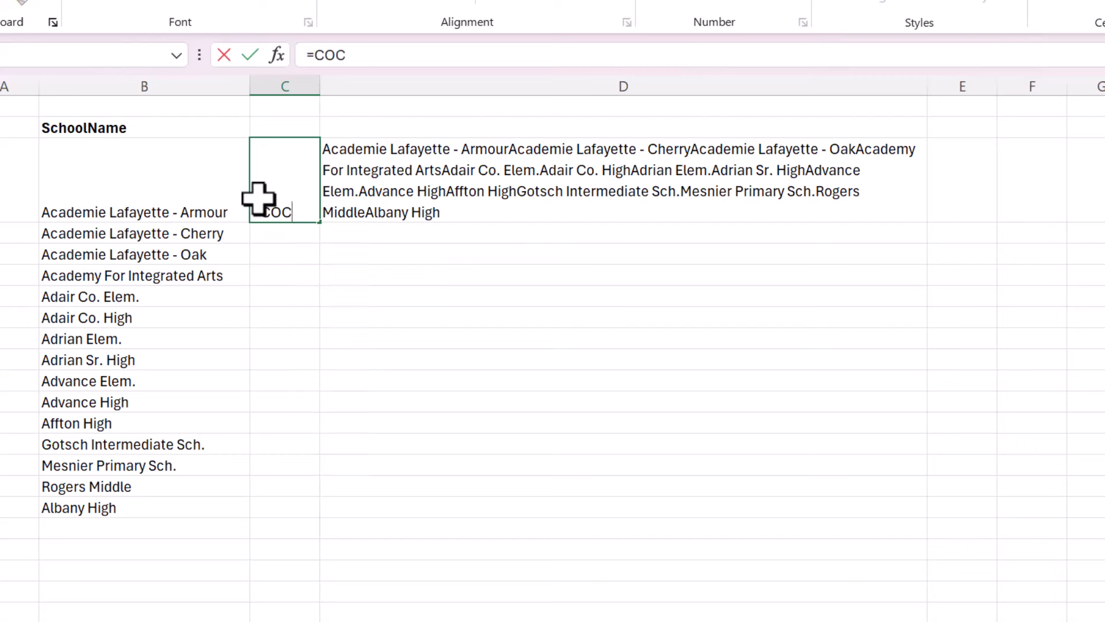
key(BackSpace)
text(NCAT()
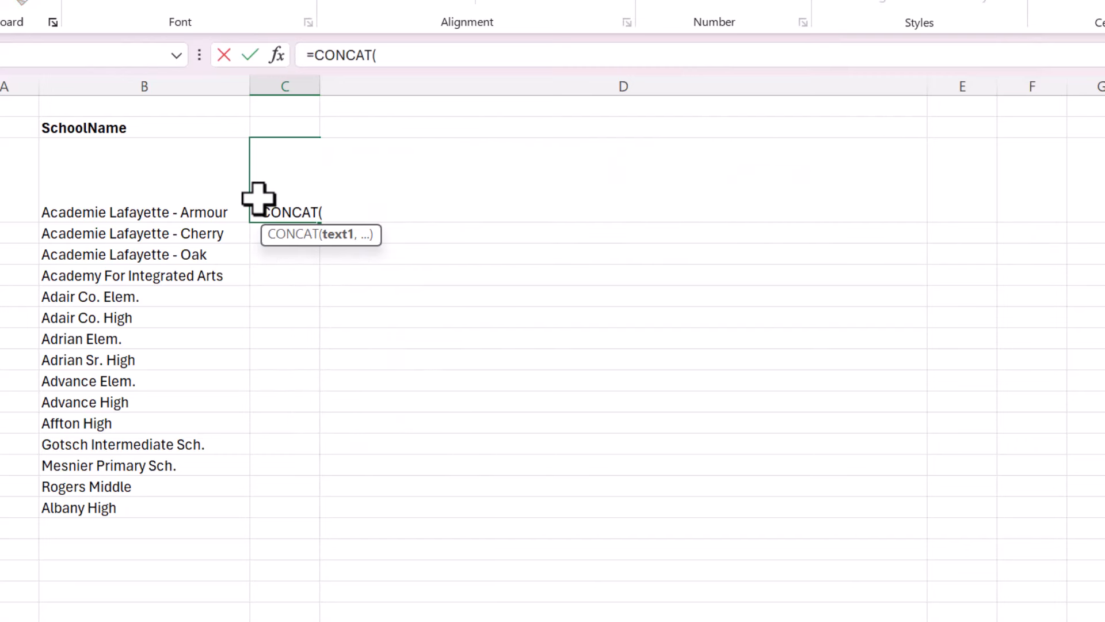
click(122, 199)
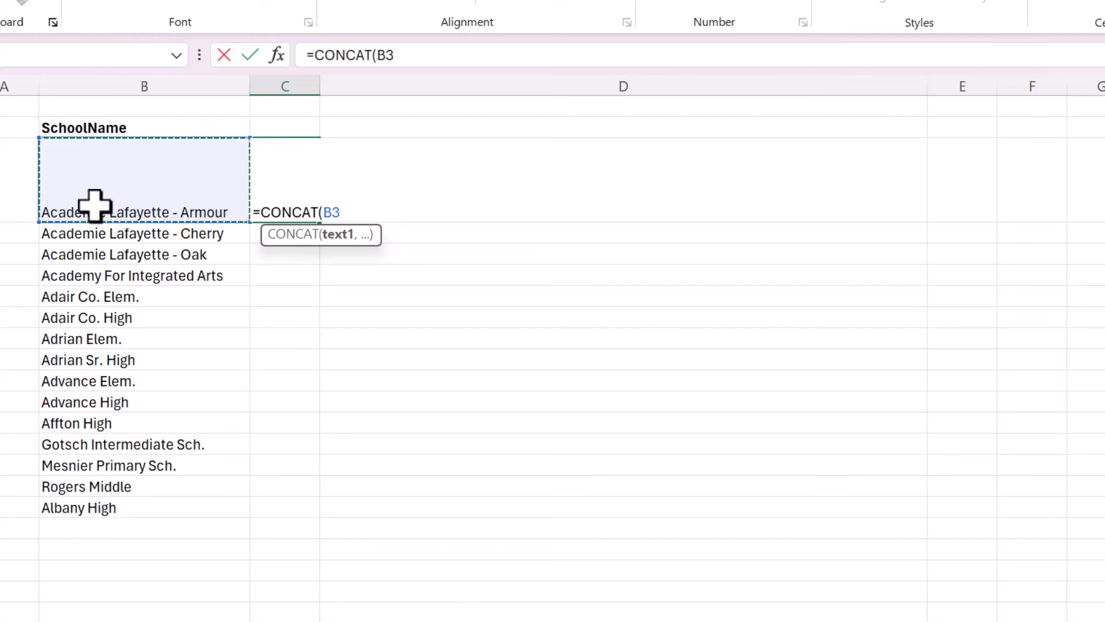
text(,",)
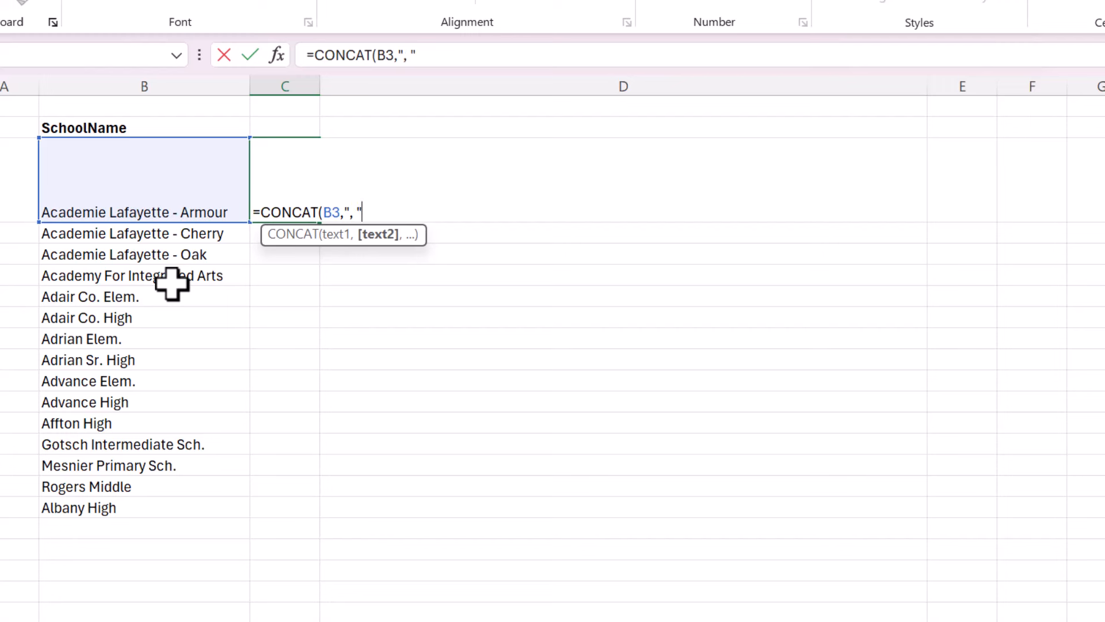
text("))
key(Return)
key(Up)
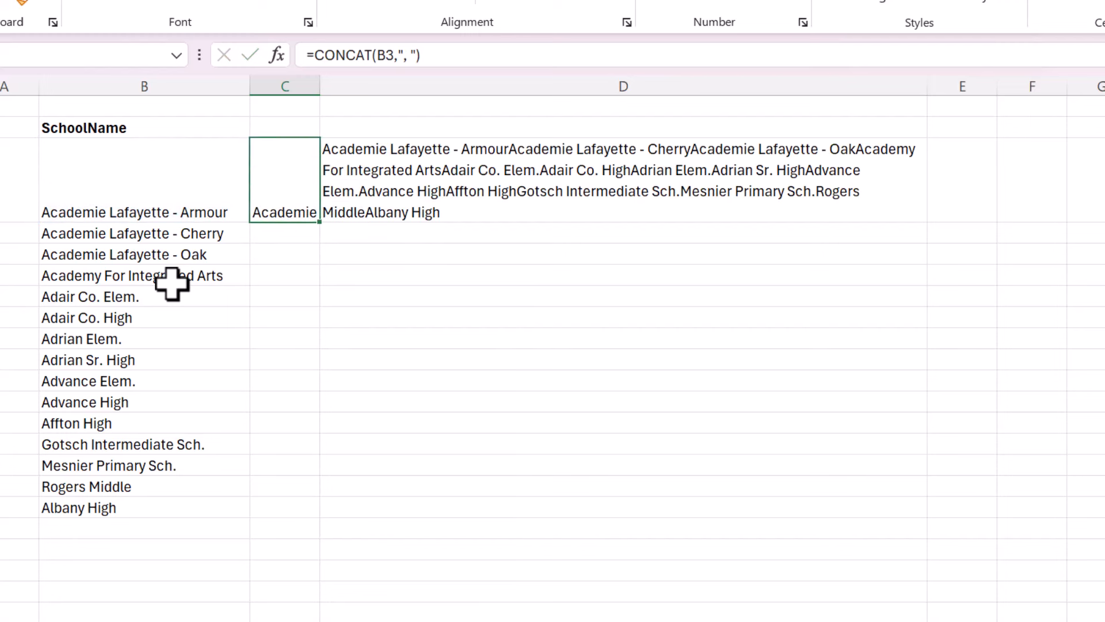
Step: Fill the C3 formula down to C16 and widen column C to fit the school names
drag(320, 221, 304, 510)
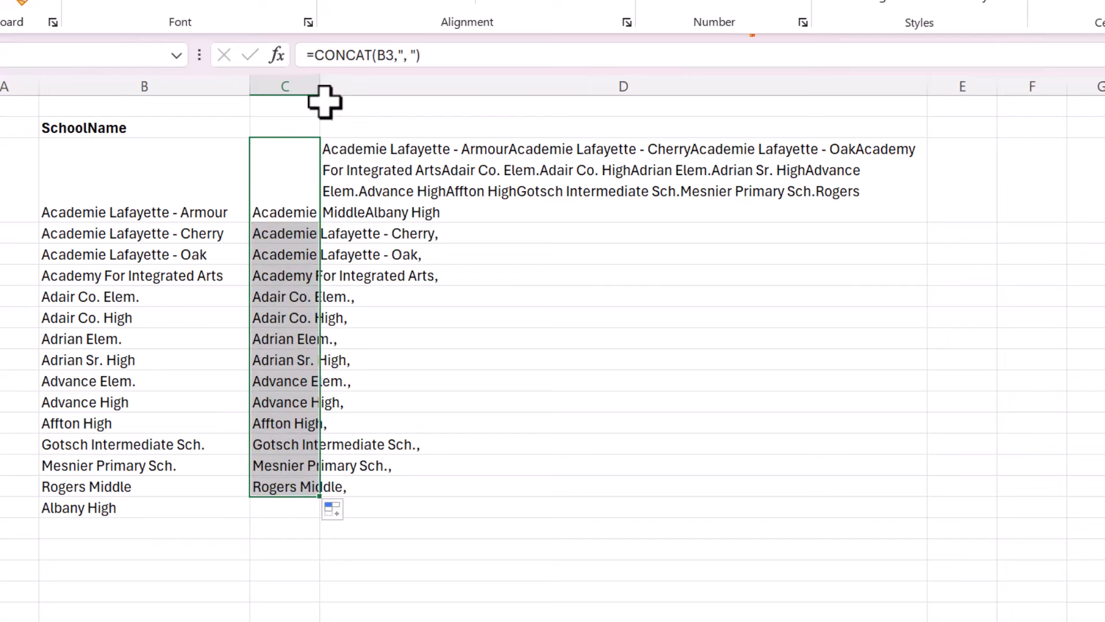
drag(321, 88, 492, 96)
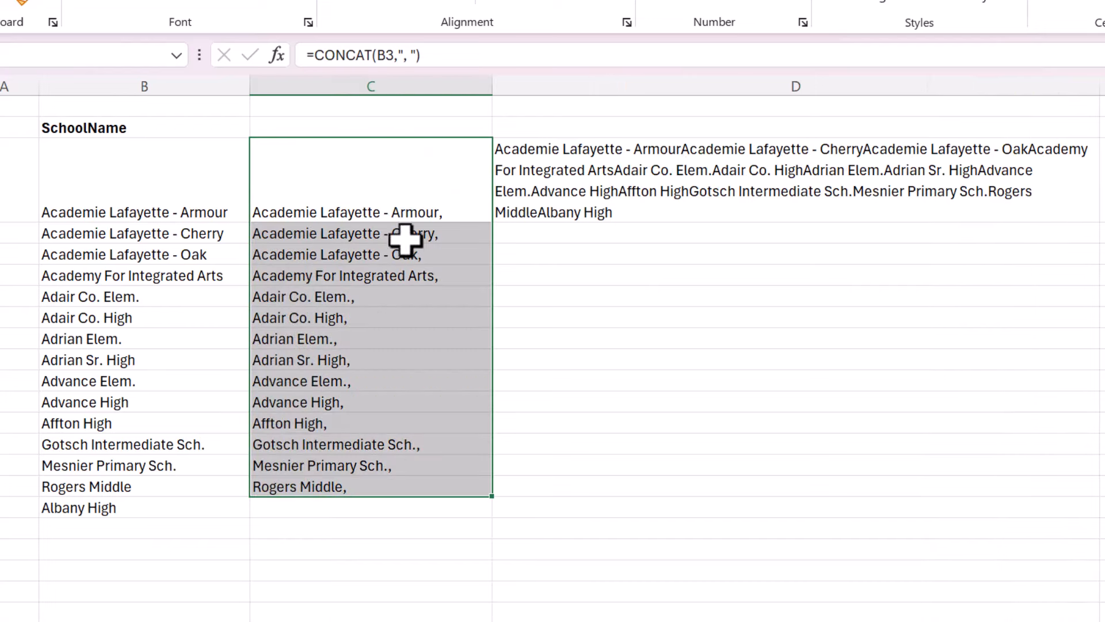
Step: Enter =B17 in C17 so the last school name is repeated without a trailing comma
click(357, 509)
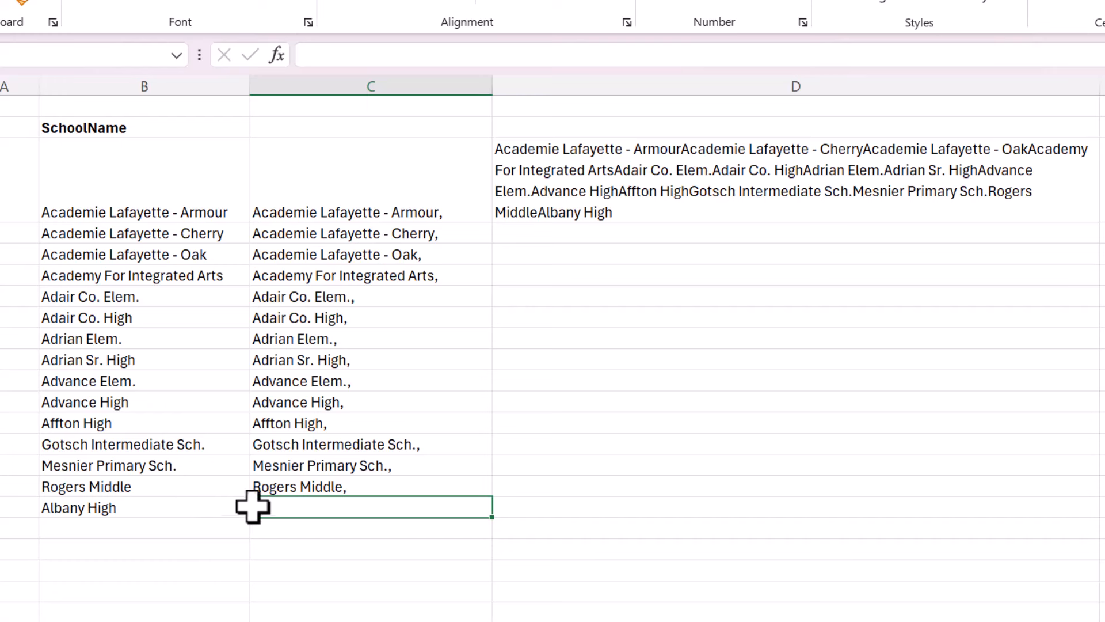
text(=)
click(196, 507)
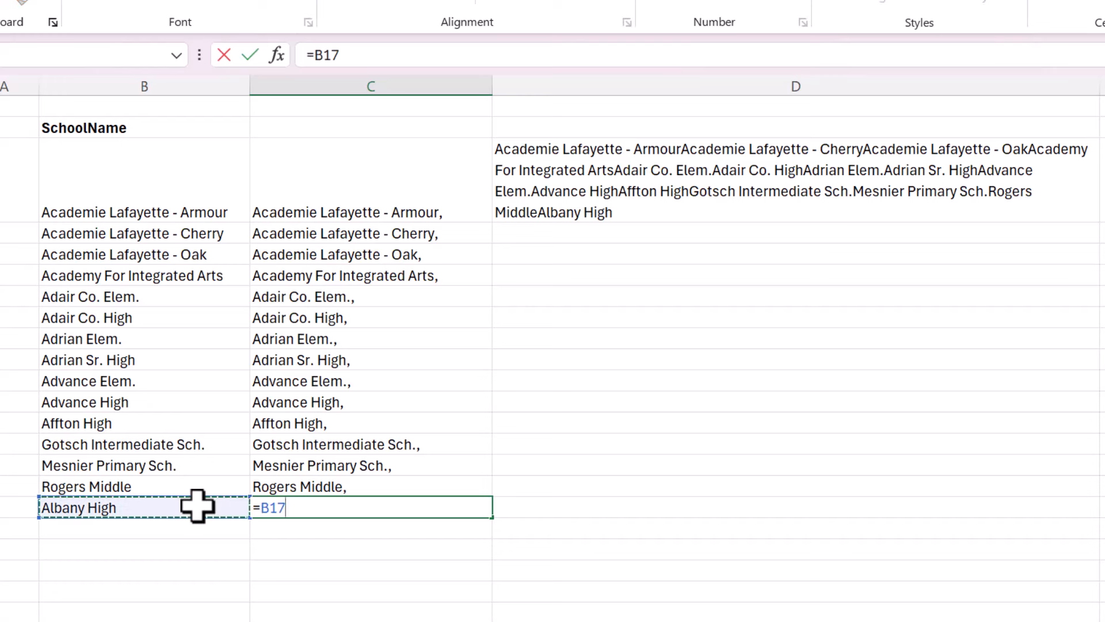
key(Return)
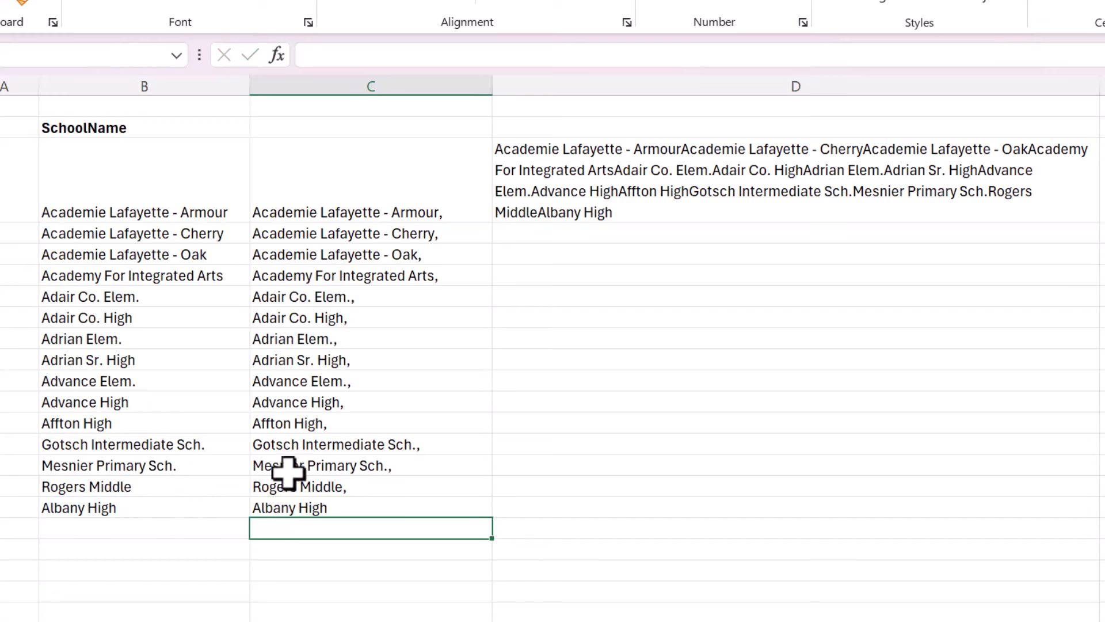
Step: Change the CONCAT range in D3 to C3:C17 to join the school names from the helper column
click(611, 165)
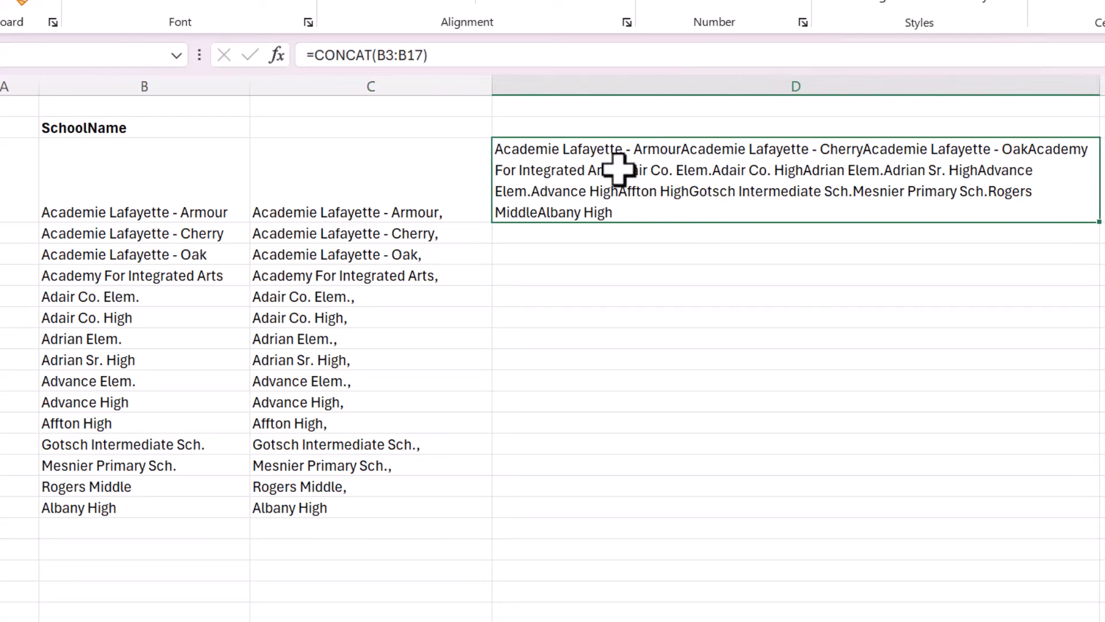
click(414, 57)
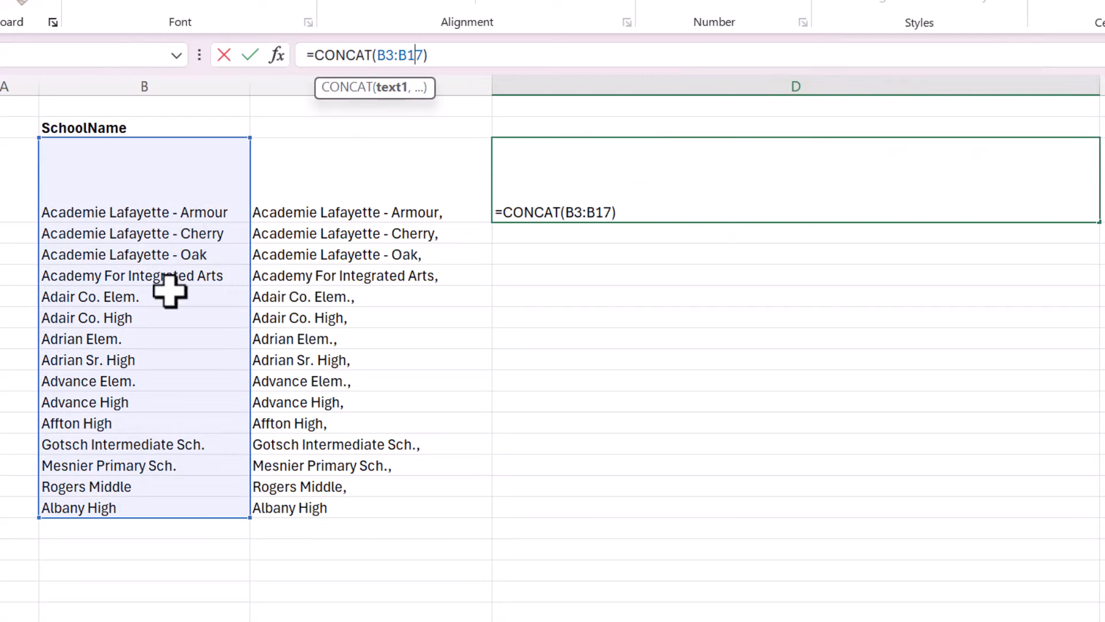
drag(251, 245, 323, 244)
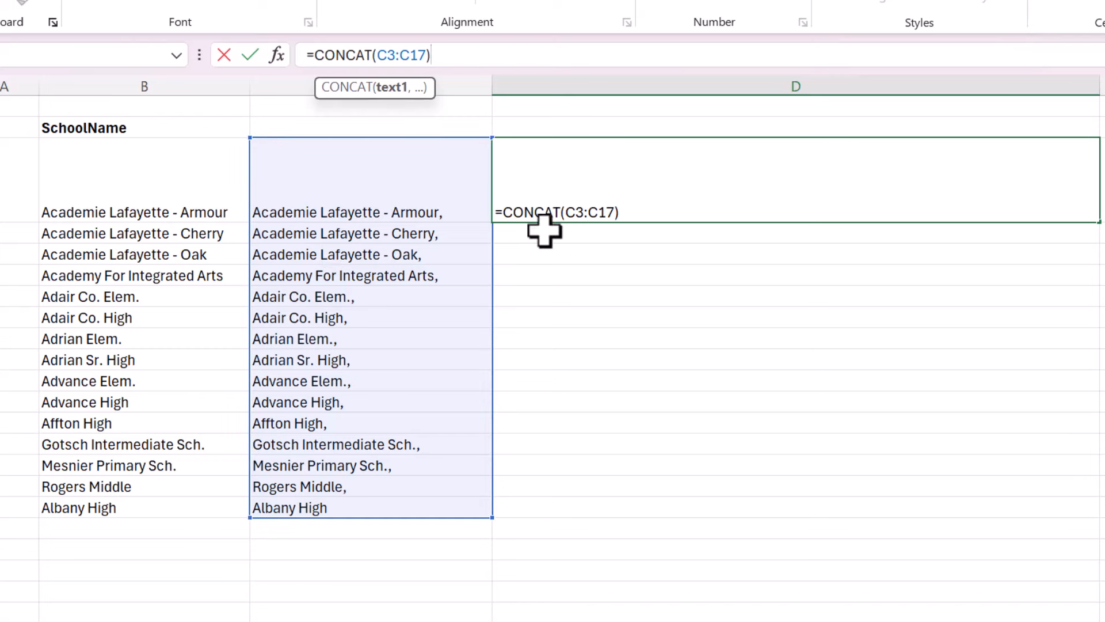
key(Return)
key(Up)
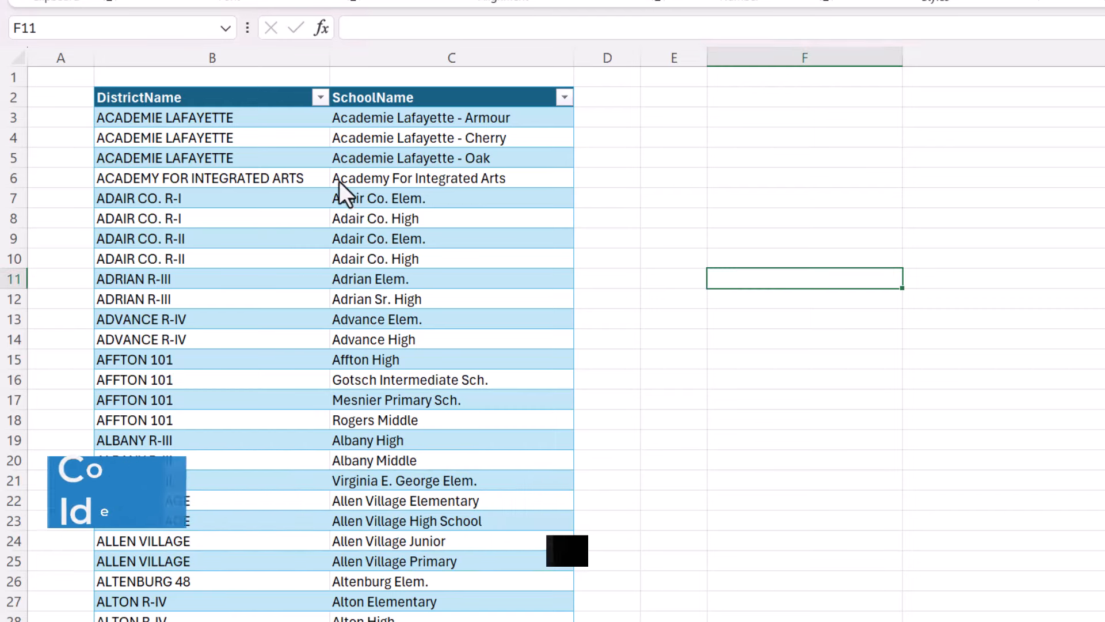
Step: Examine how the rows of the DistrictName and SchoolName table group the schools under each district
drag(352, 114, 356, 340)
click(280, 258)
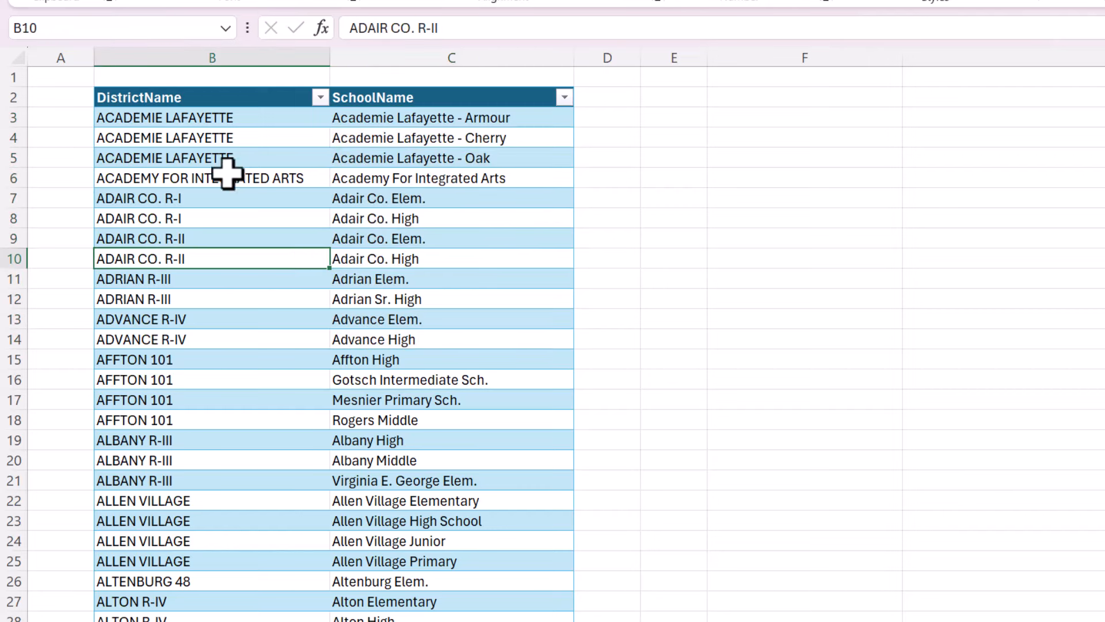
drag(178, 113, 183, 151)
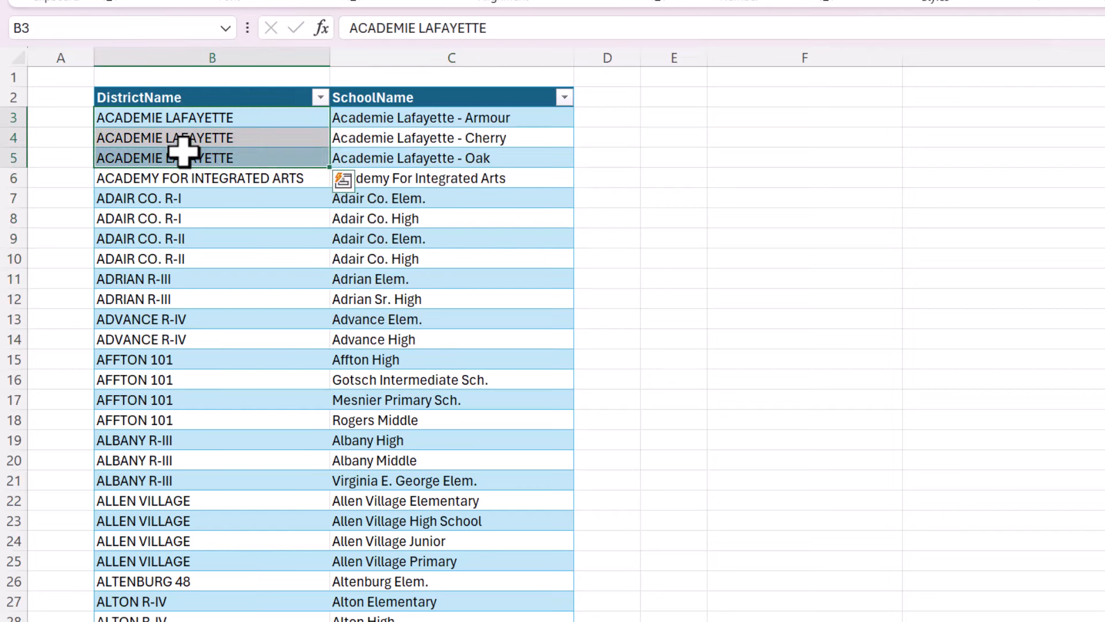
click(266, 137)
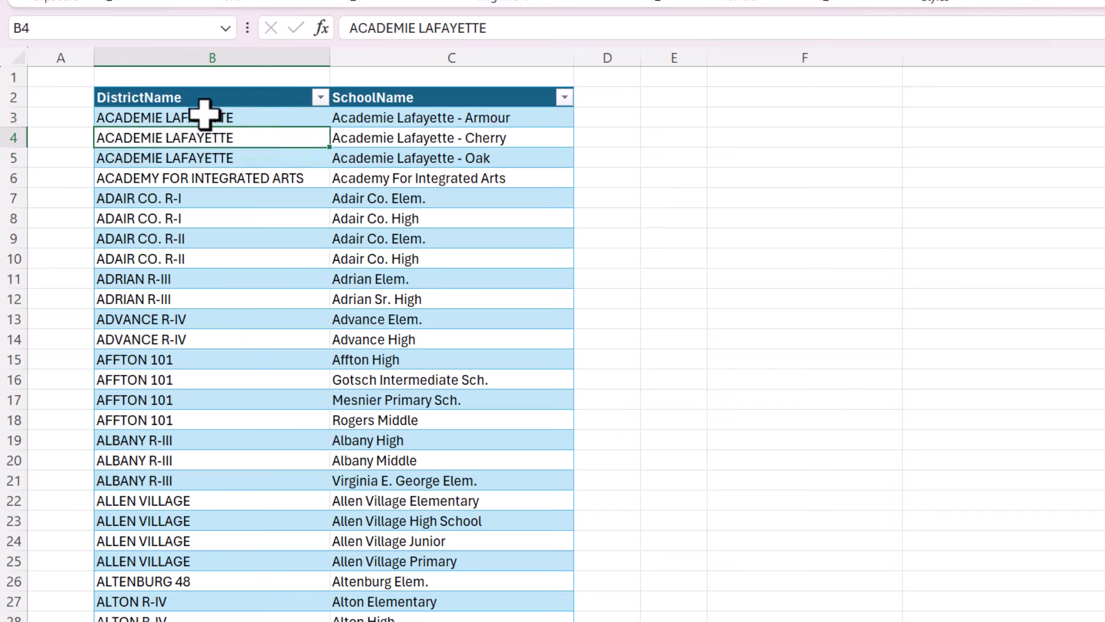
drag(207, 114, 357, 158)
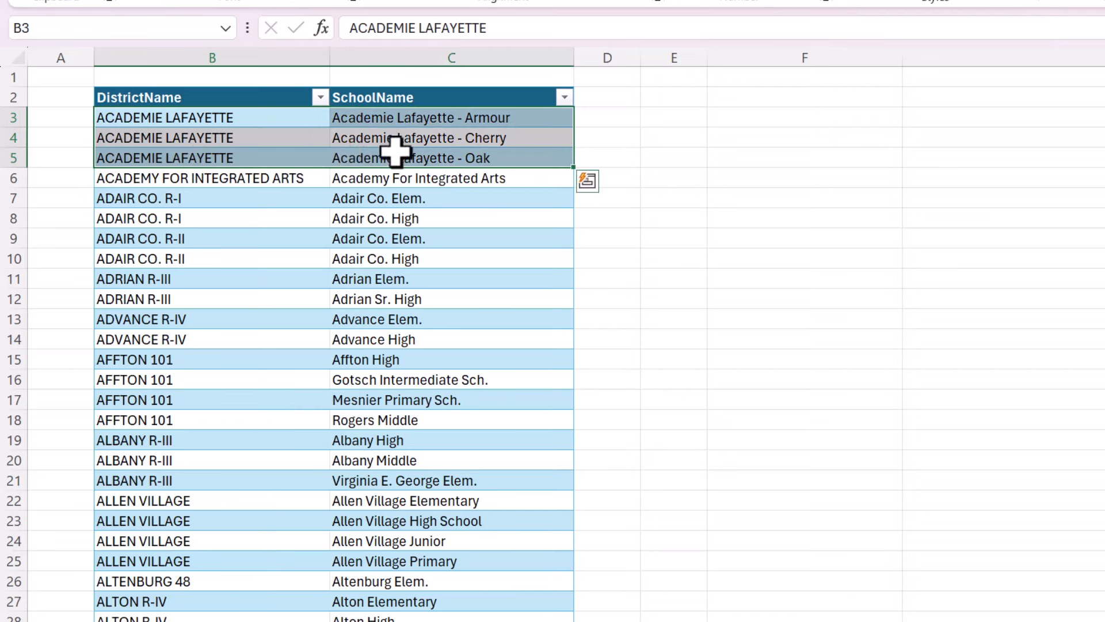
click(248, 180)
key(shift+Right)
drag(194, 199, 447, 218)
click(155, 360)
drag(156, 364, 374, 423)
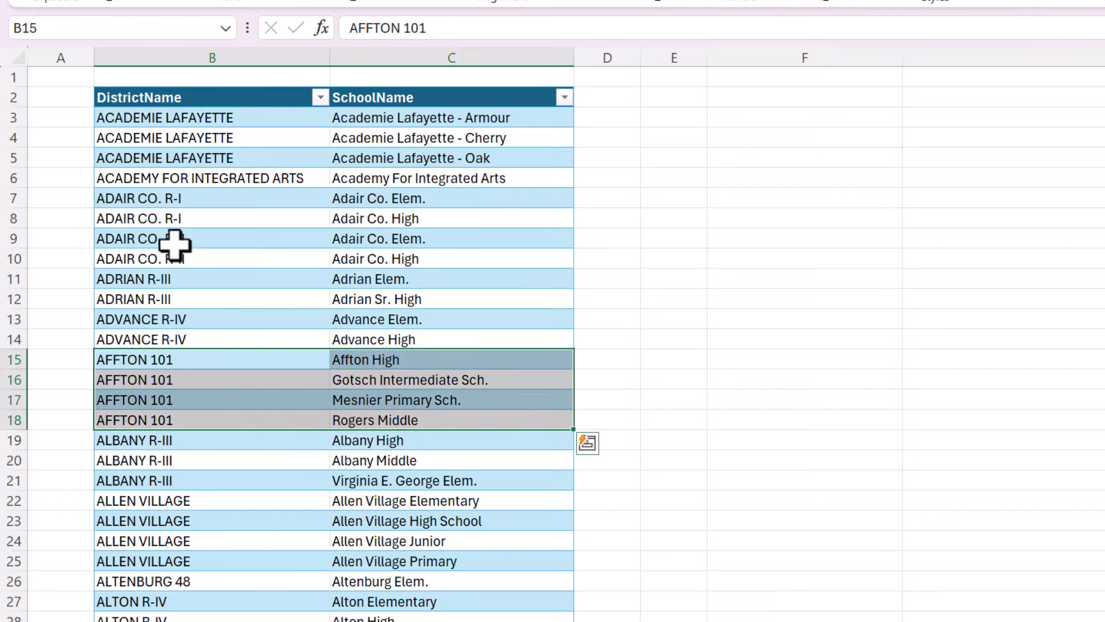
Step: Compare the repeated district names in the DistrictName column with the Academie Lafayette schools in the SchoolName column
drag(166, 101, 178, 506)
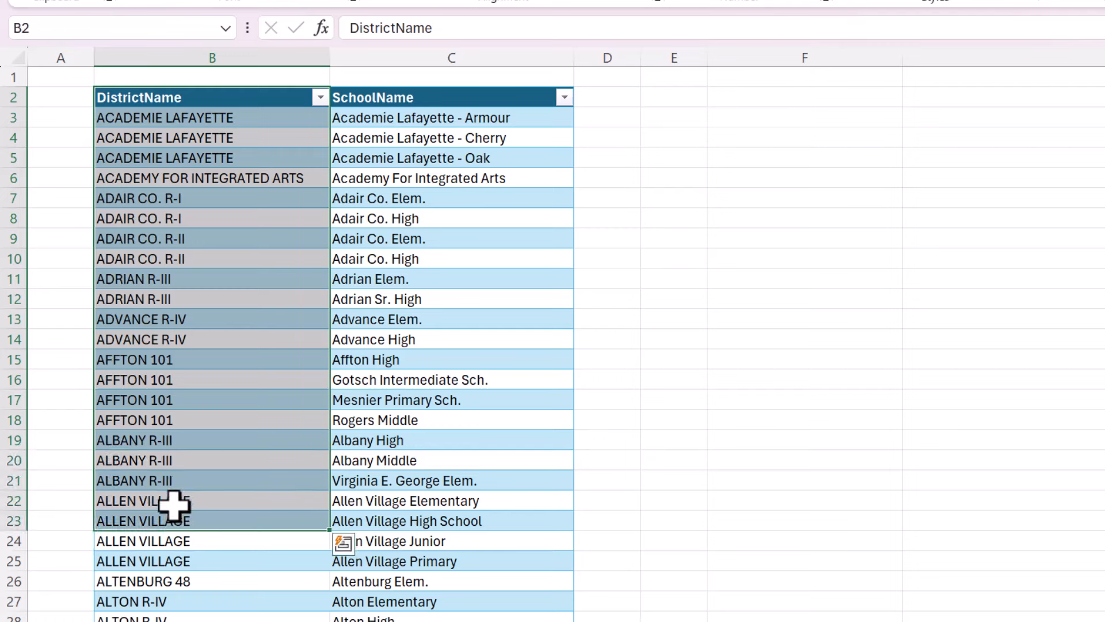
click(156, 219)
drag(171, 114, 167, 156)
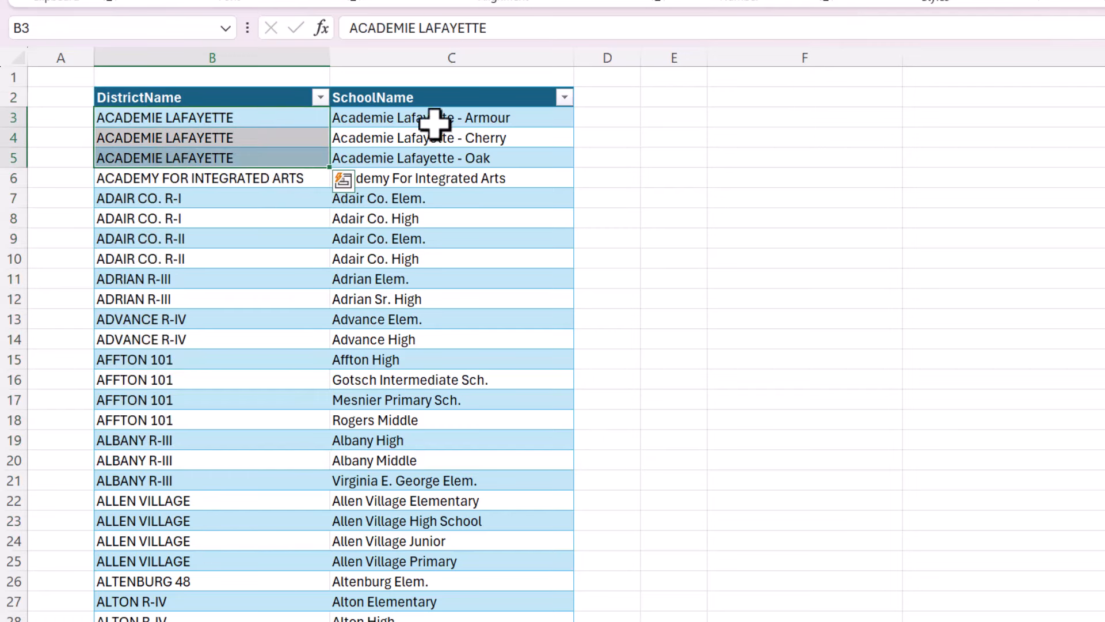
drag(437, 116, 438, 154)
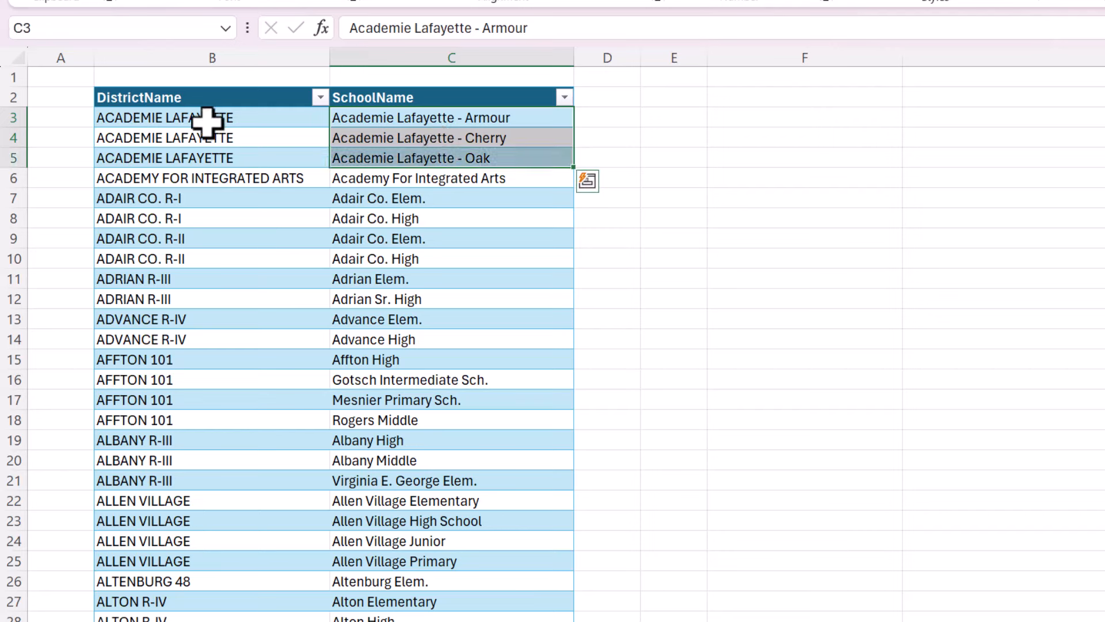
drag(209, 115, 209, 168)
click(205, 223)
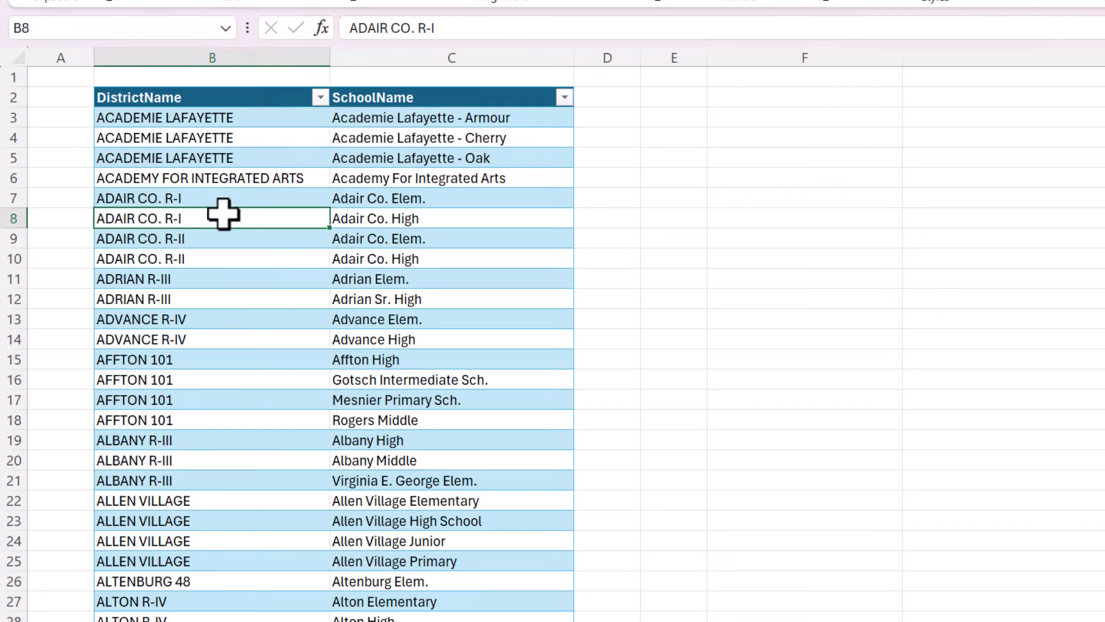
Step: Enter =UNIQUE(Example2[DistrictName]) in F3 to list each district once, and widen column F to fit the names
click(725, 122)
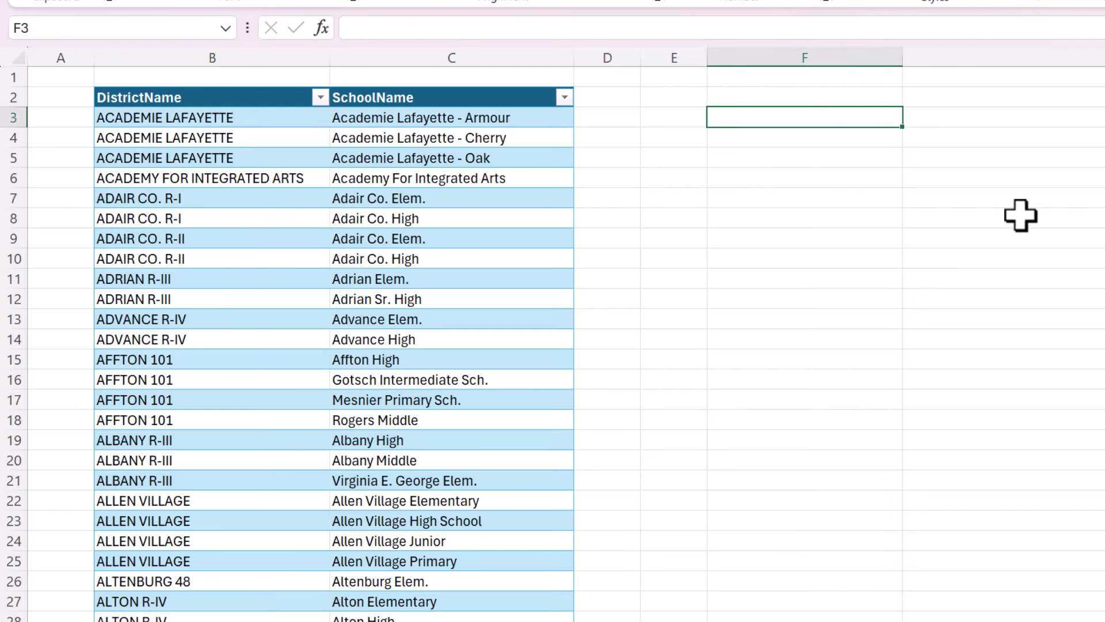
text(=UNIQUE()
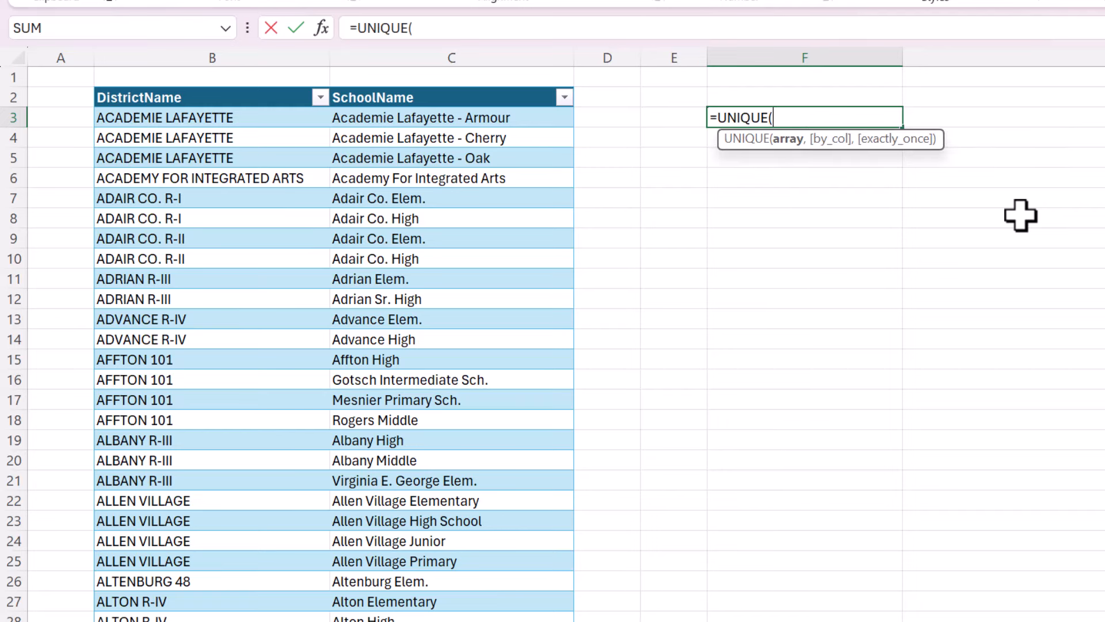
click(187, 81)
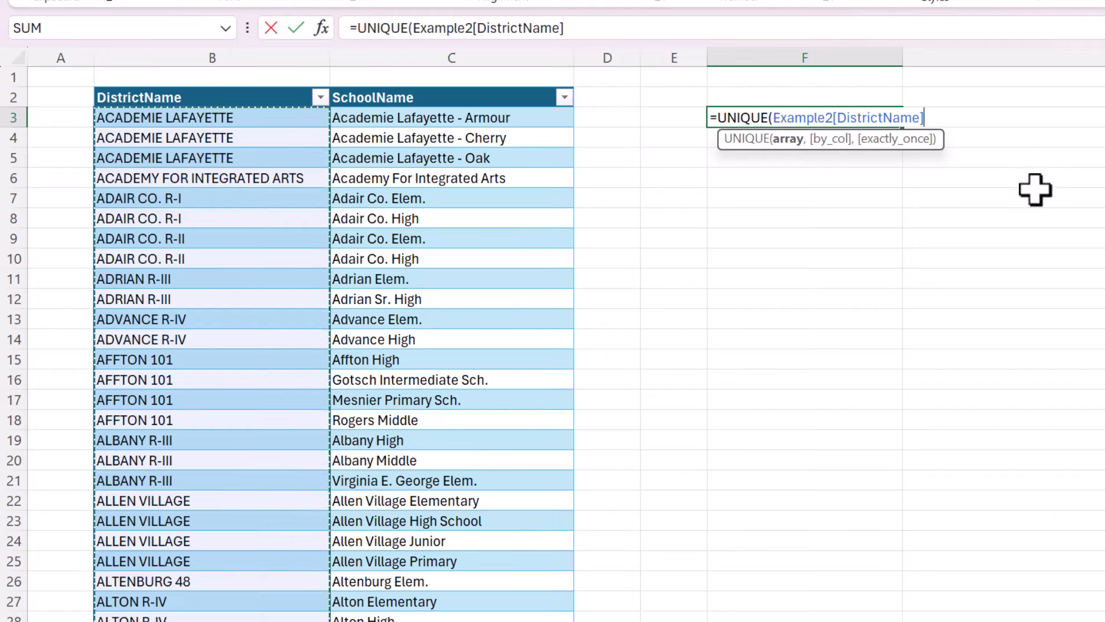
text())
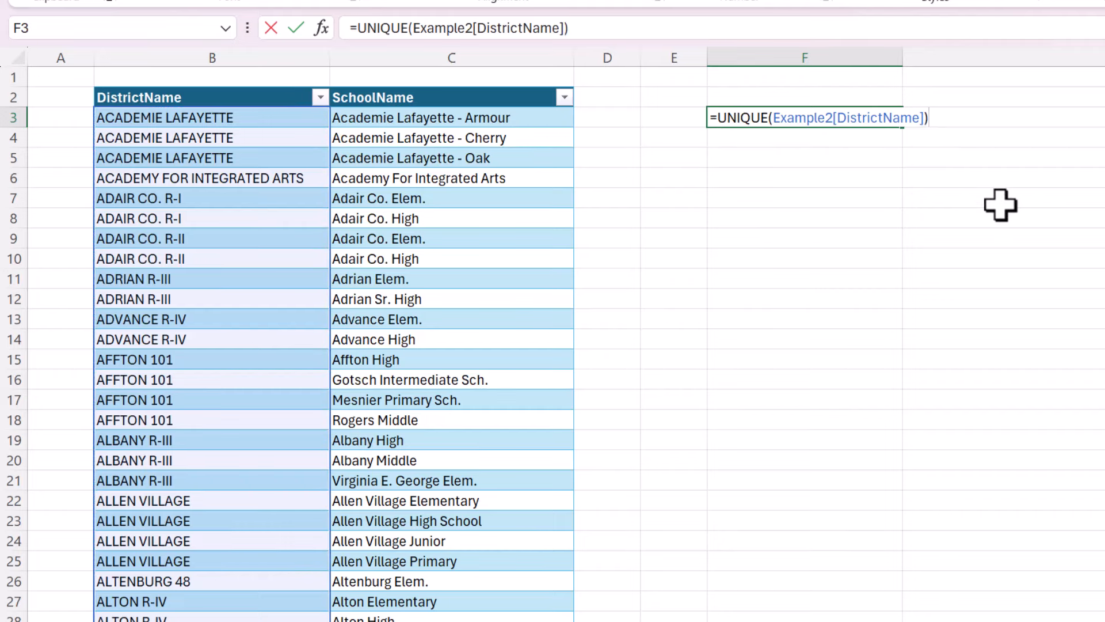
key(Return)
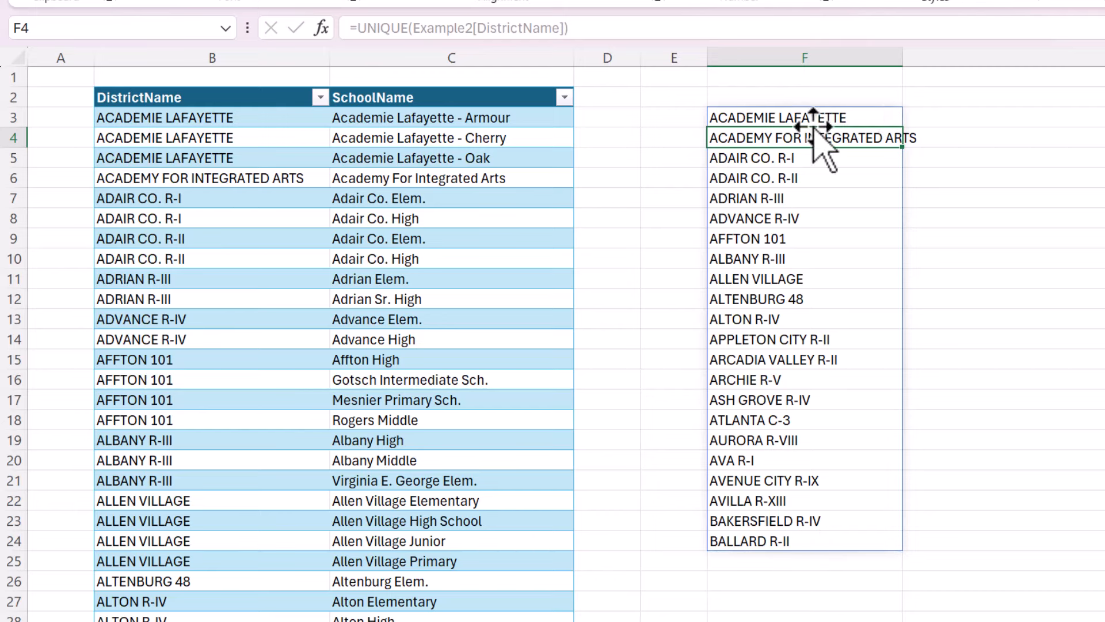
drag(914, 56, 928, 56)
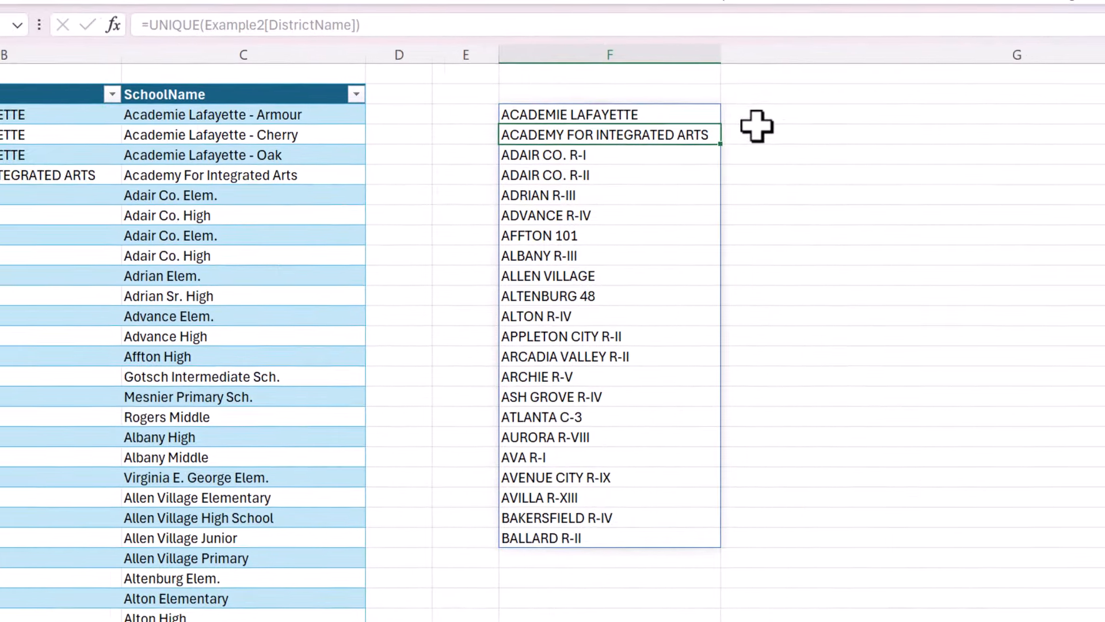
Step: Start a TEXTJOIN formula in G3 with ", " as the delimiter and TRUE to ignore empty cells
click(966, 115)
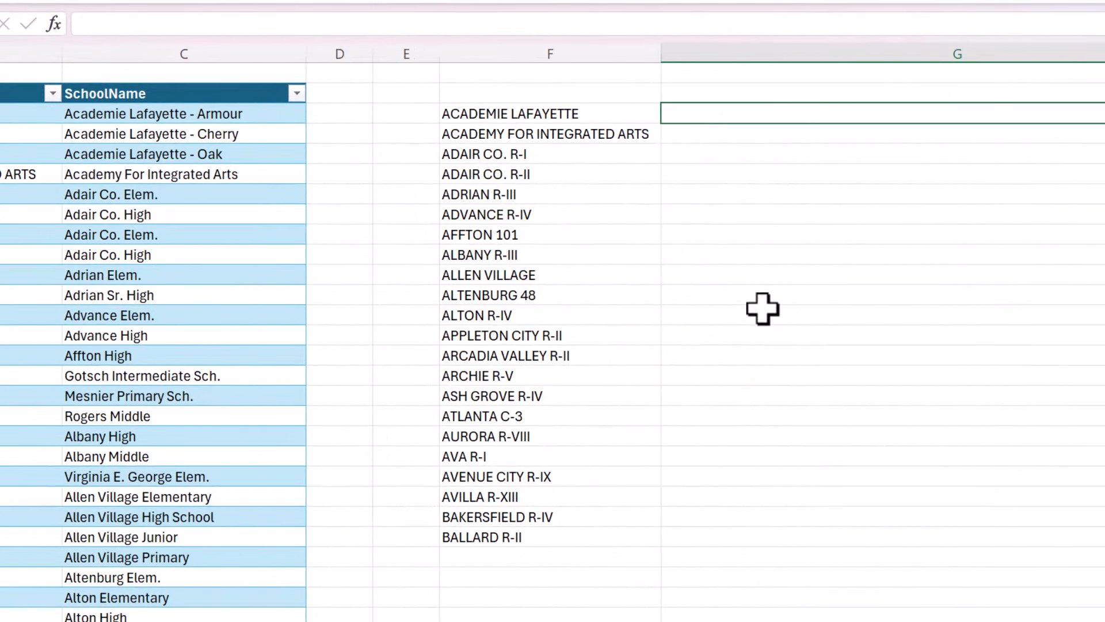
text(=TEXT)
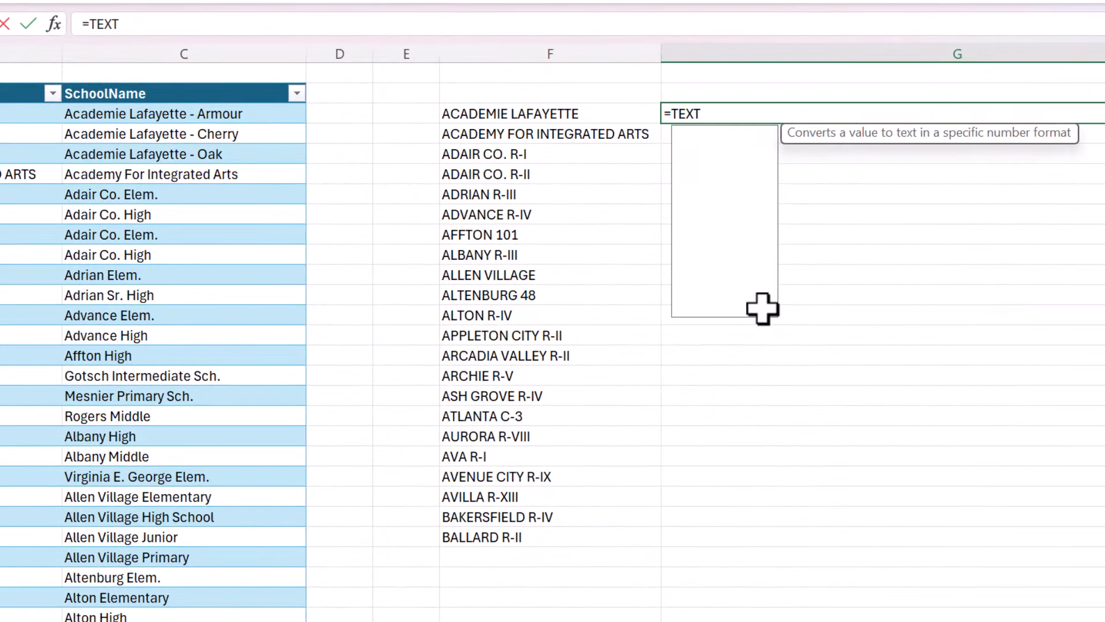
text(JOIN()
key(BackSpace)
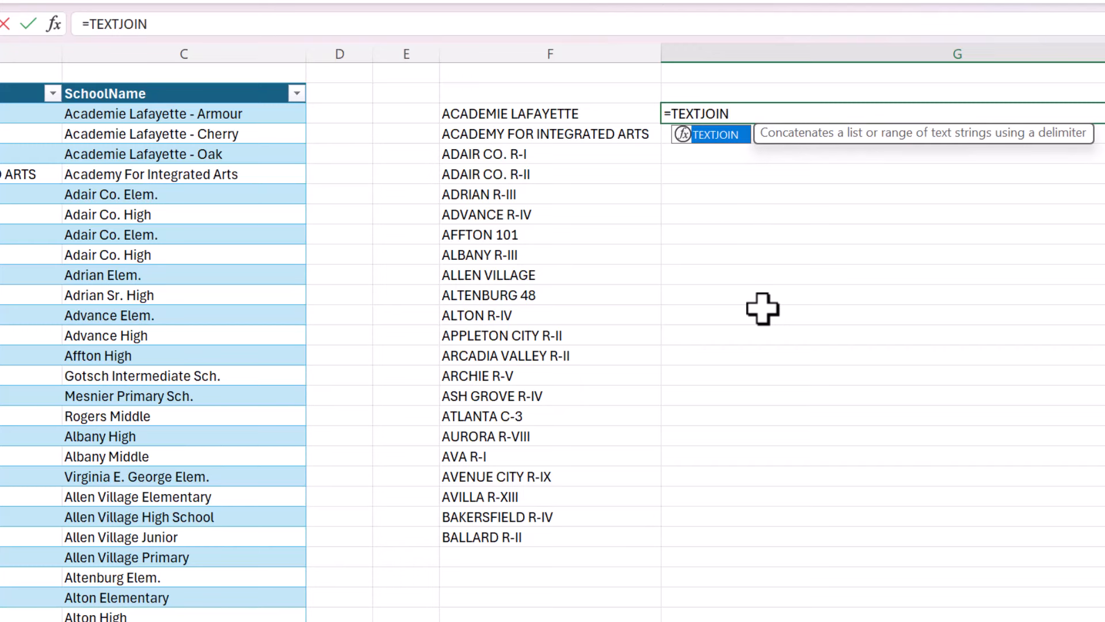
text(()
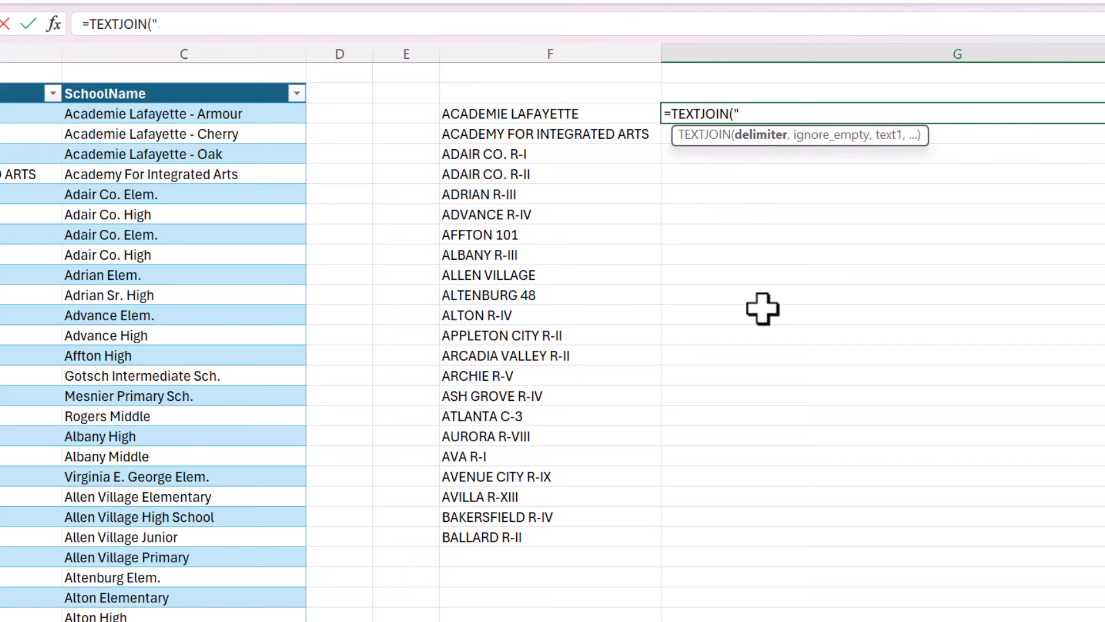
text(, ",)
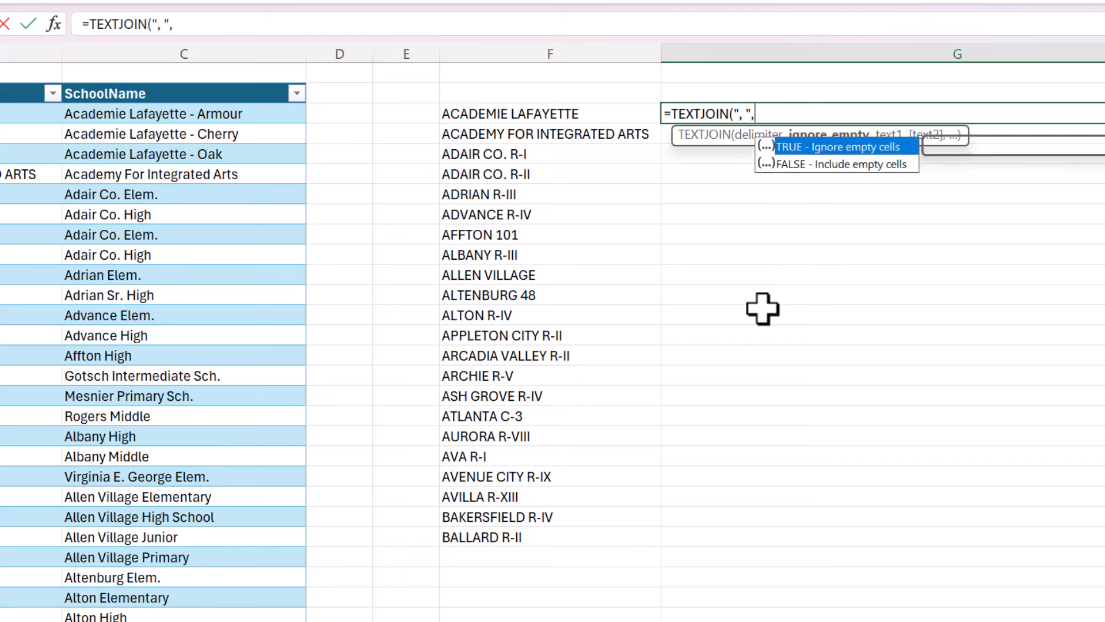
text(TRUE)
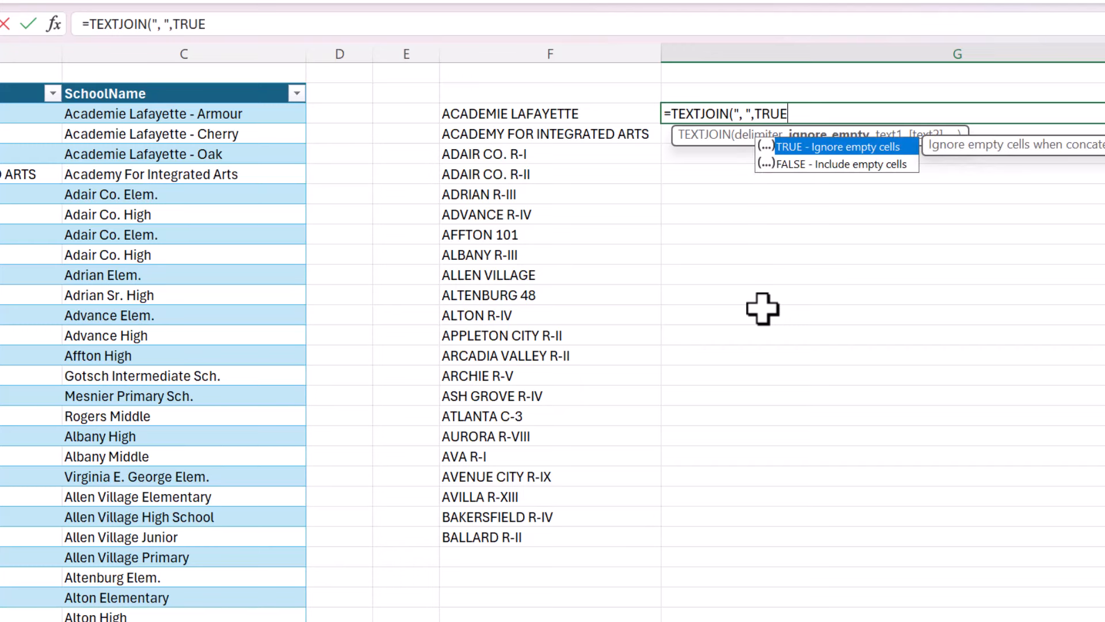
text(,)
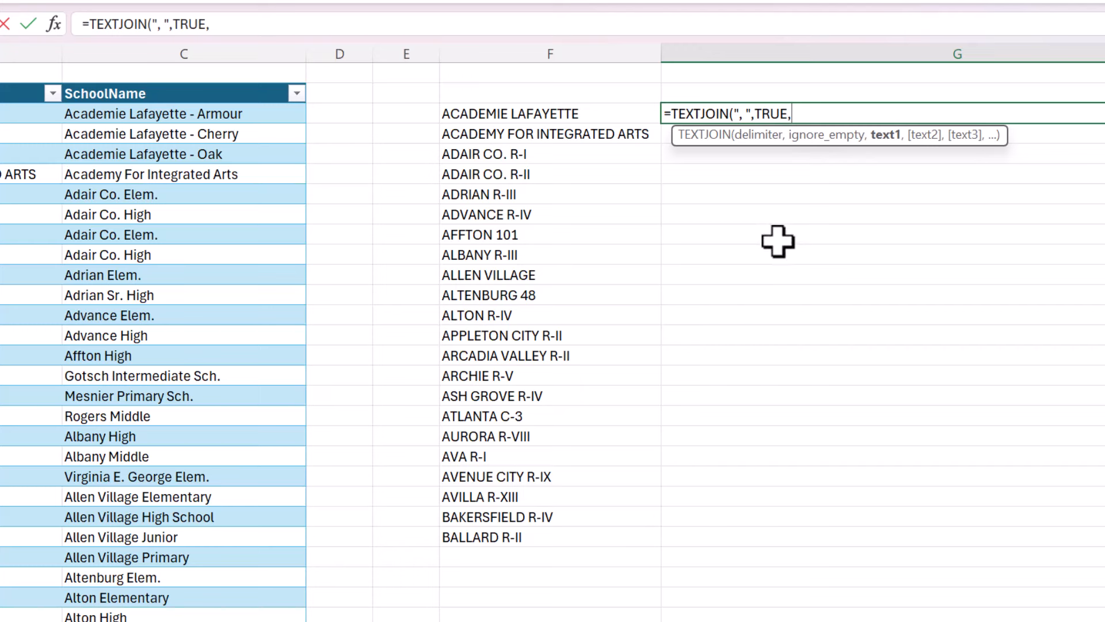
Step: Complete the G3 TEXTJOIN with IF(F3=Example2[DistrictName],Example2[SchoolName],"") as its text argument
text(IF)
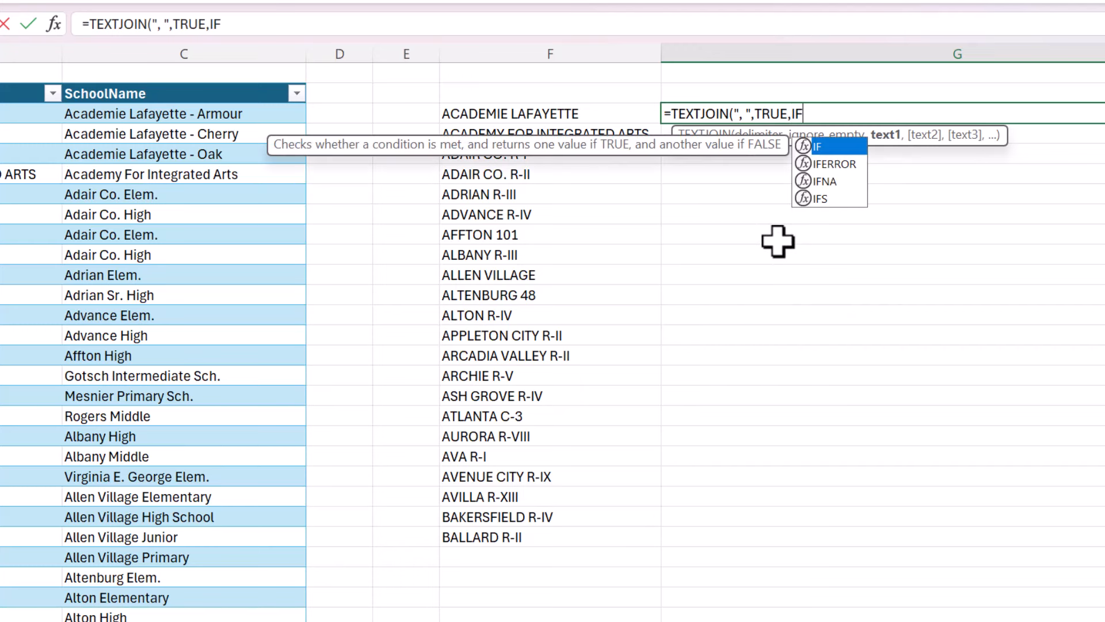
text(()
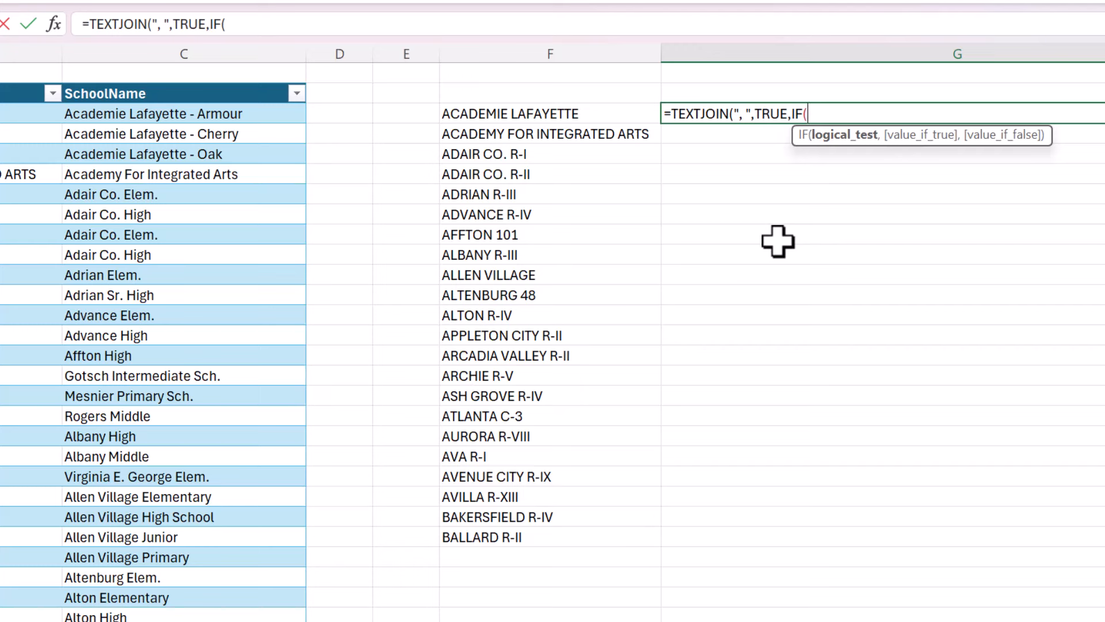
click(538, 114)
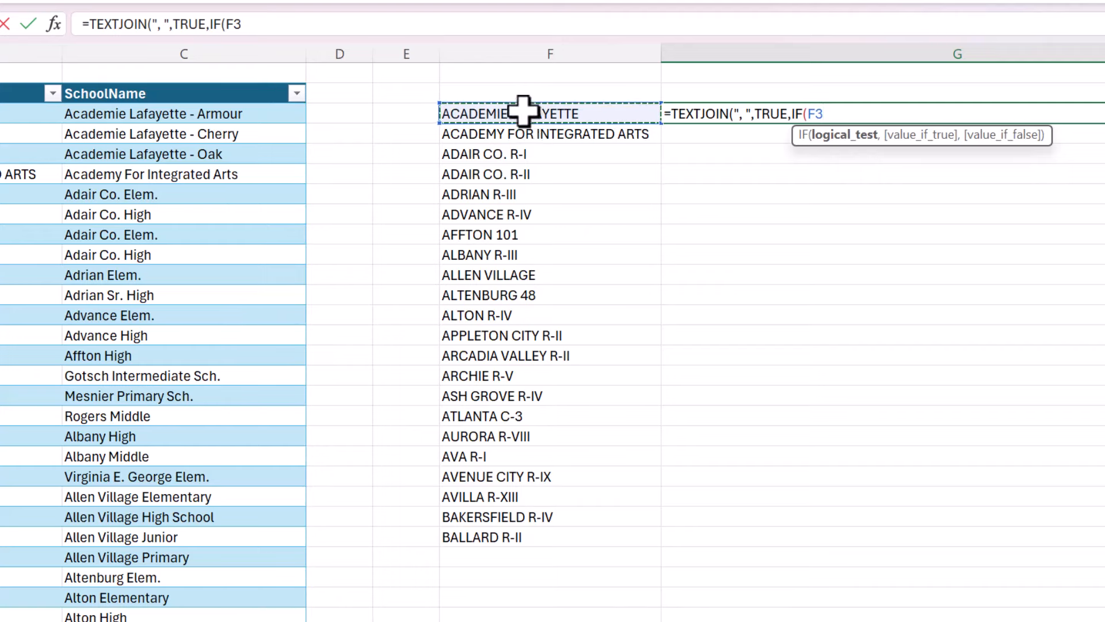
text(=)
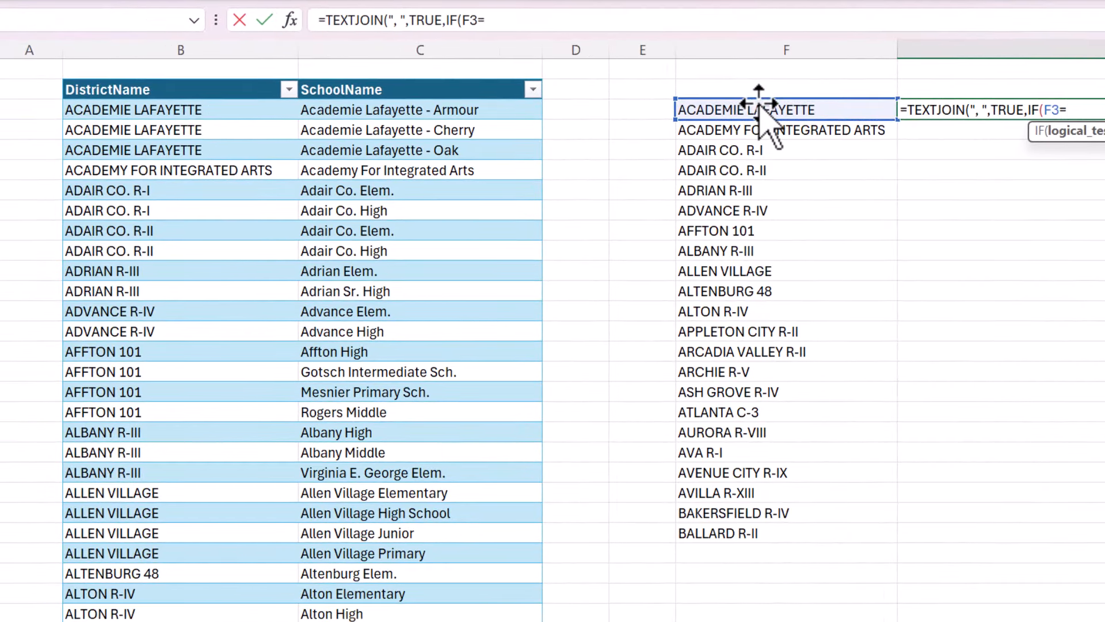
click(145, 78)
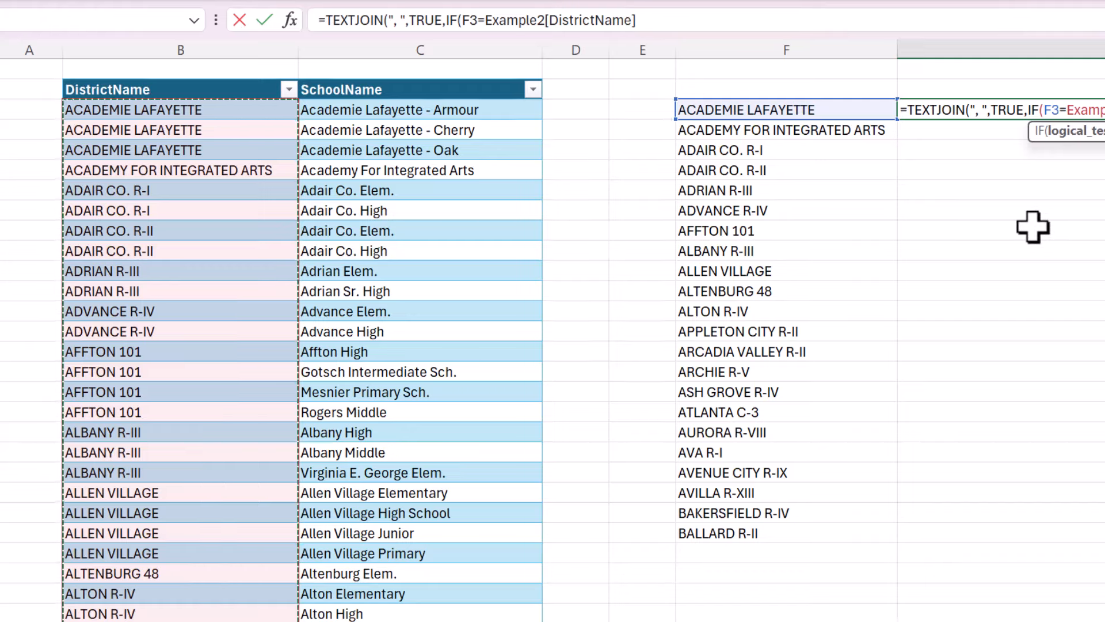
text(,Example2[SchoolName)
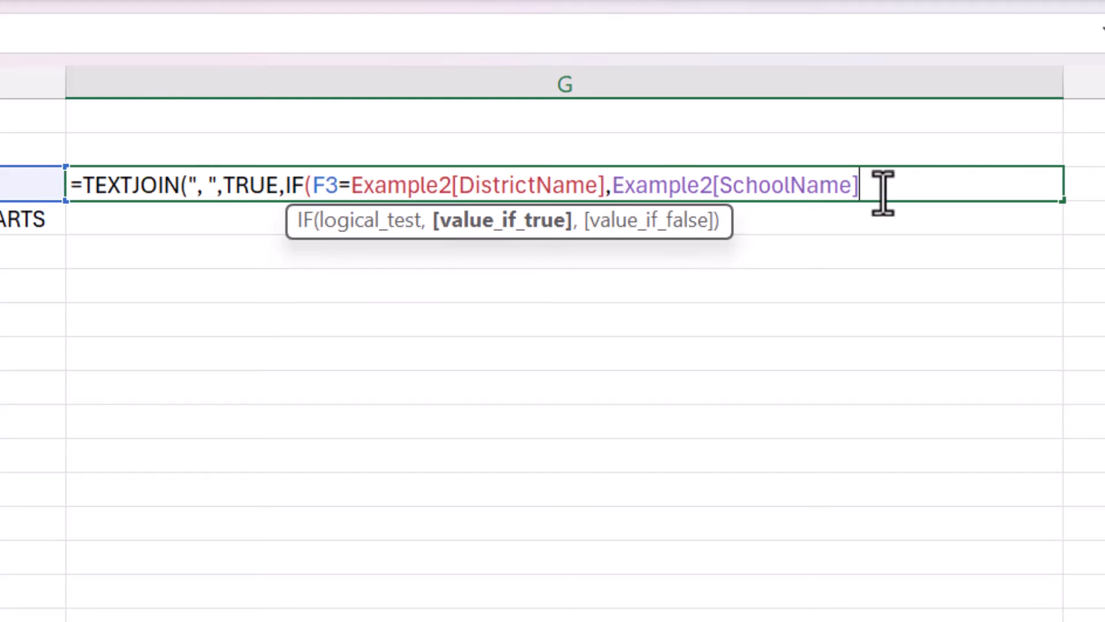
text(,)
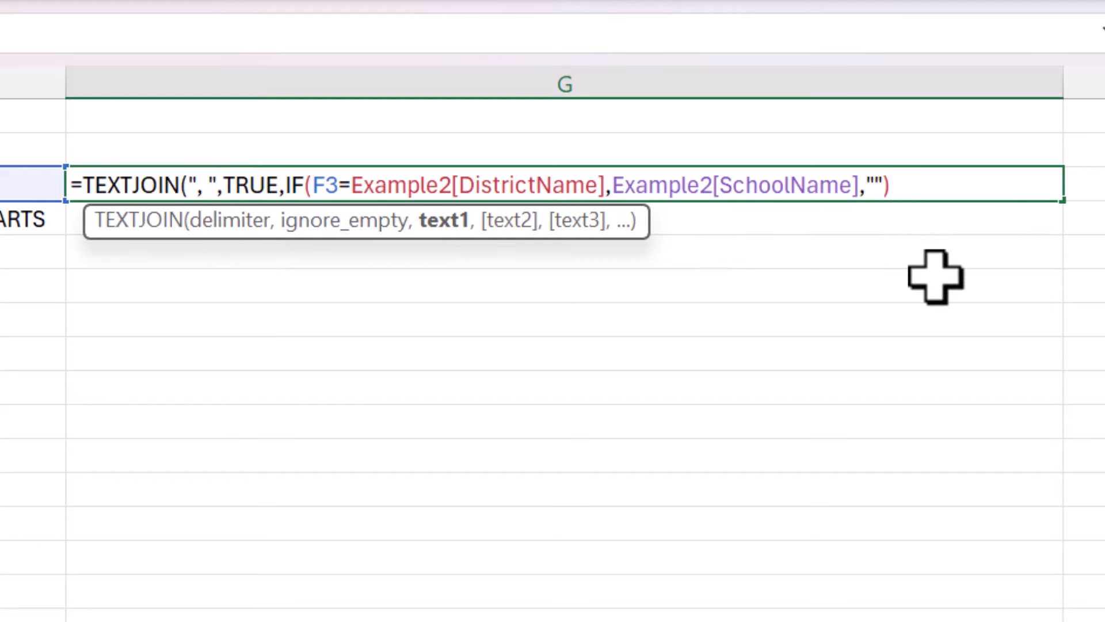
text())
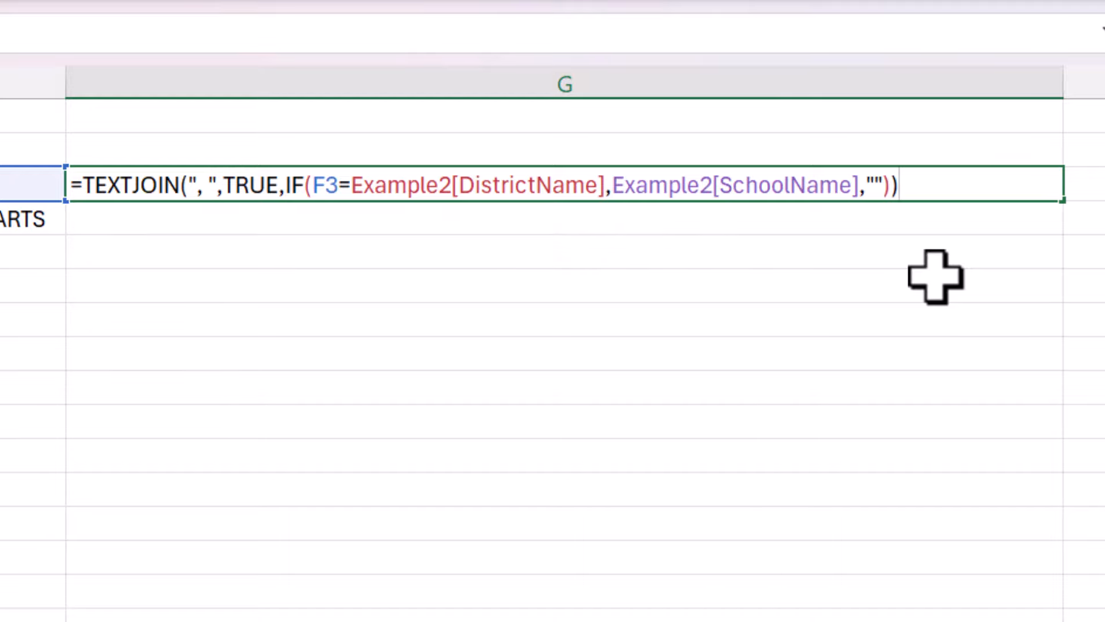
key(Return)
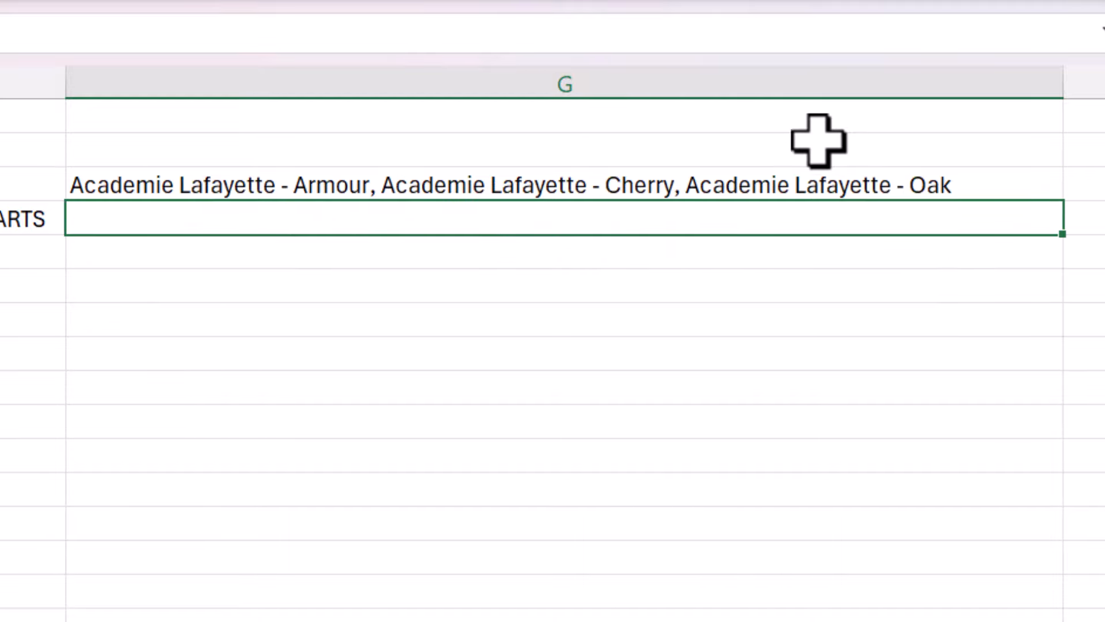
Step: Fill the G3 formula down to G24 to join the school names for every listed district
click(651, 173)
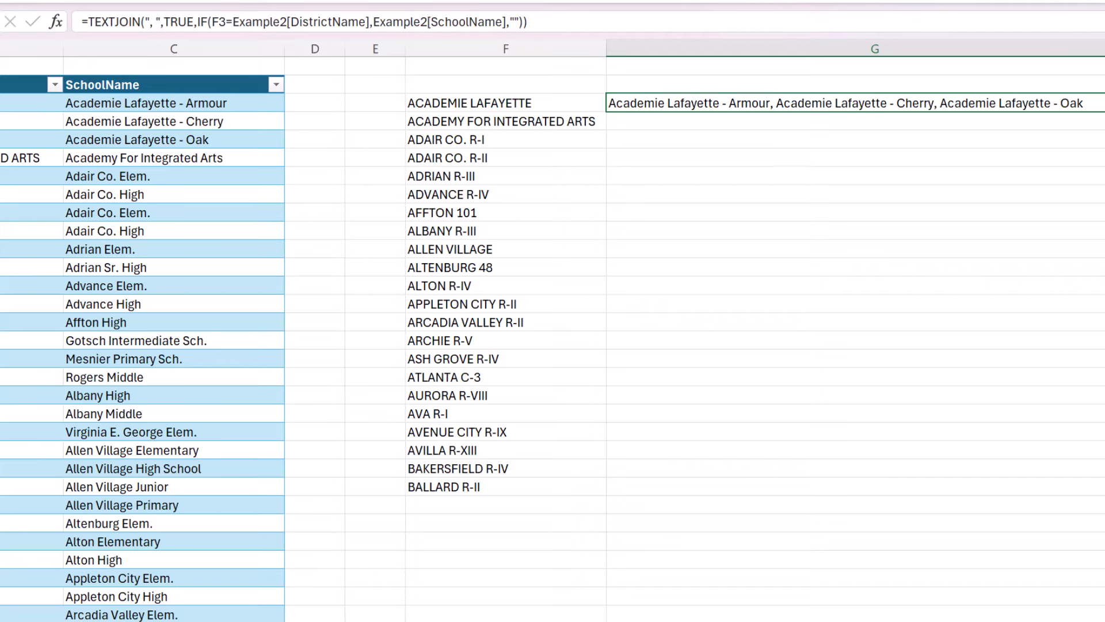
drag(1104, 111, 1104, 486)
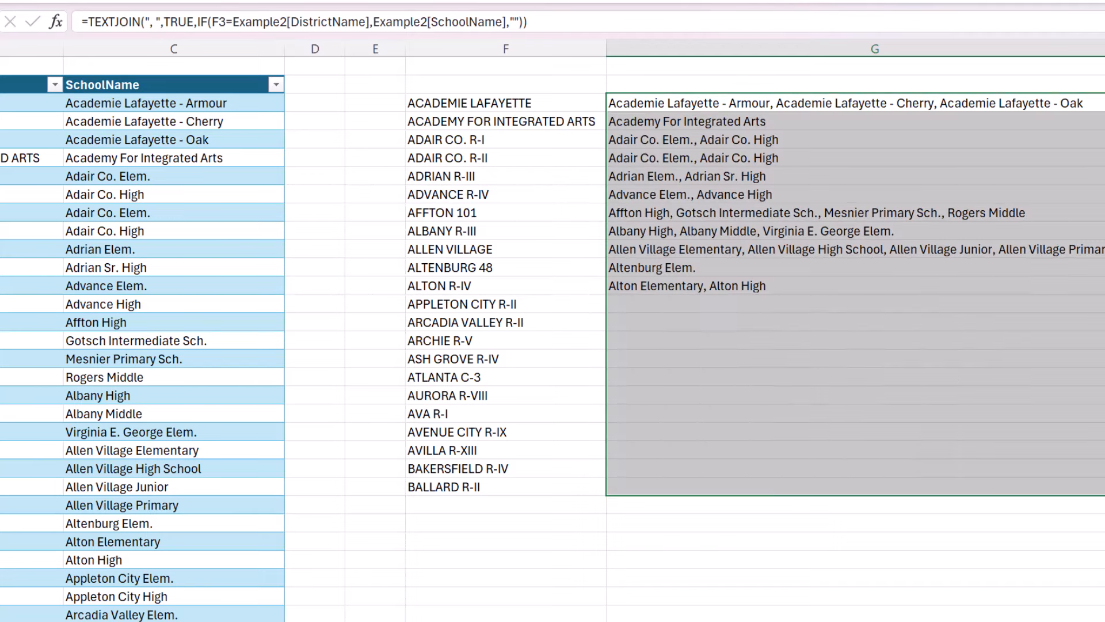
click(739, 511)
Step: Review the joined school lists in column G against their districts, including the one for Allen Village
drag(693, 486, 703, 320)
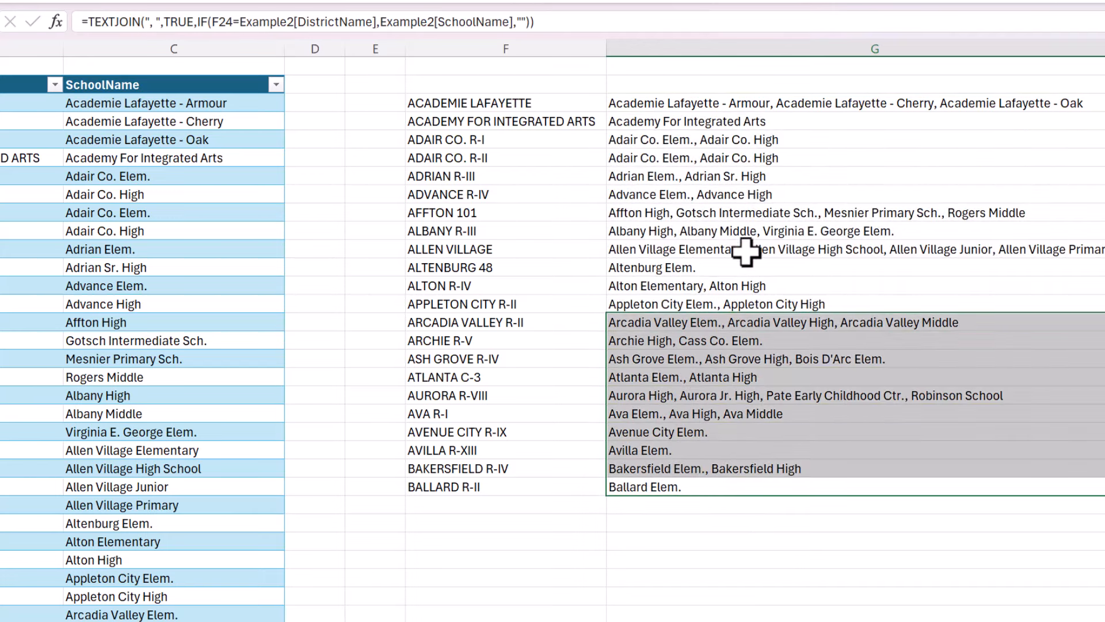
click(711, 249)
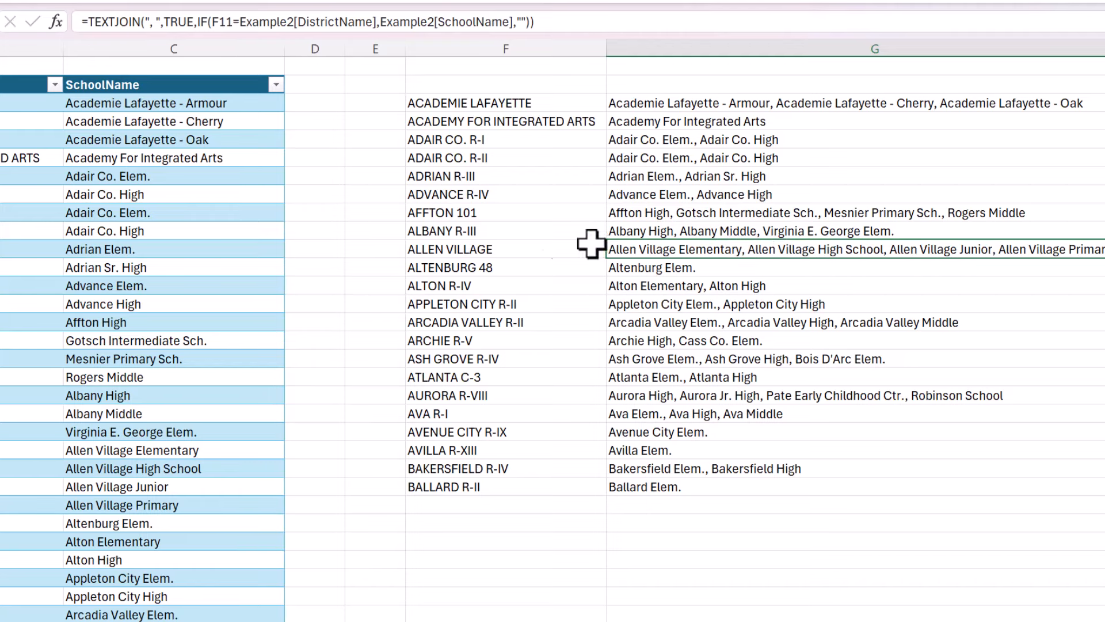
click(482, 244)
click(350, 292)
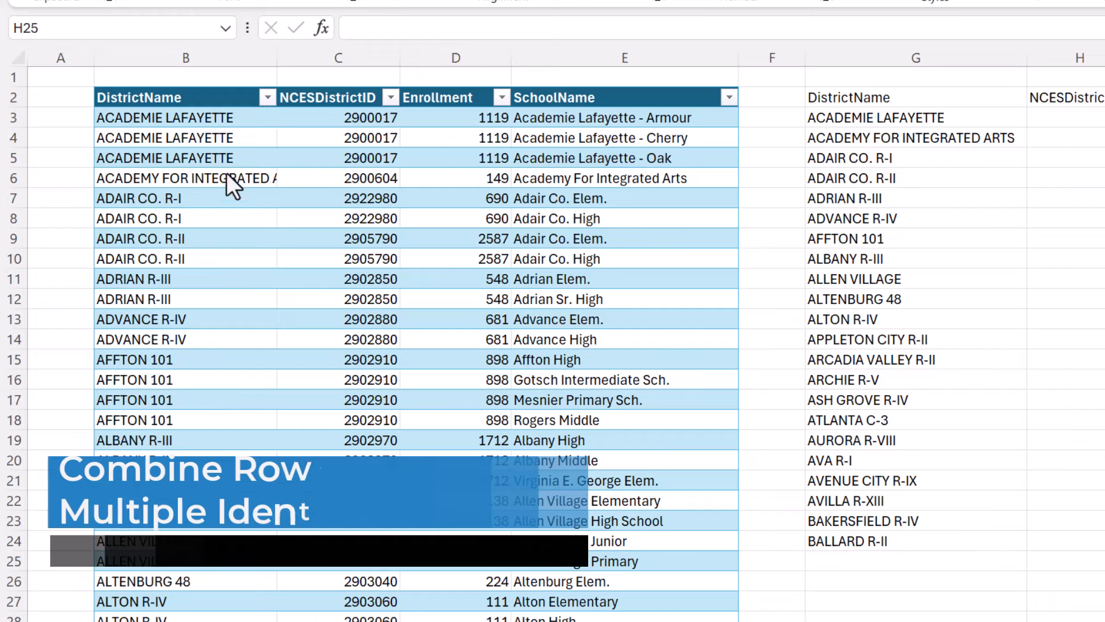
Step: Examine the DistrictName, NCESDistrictID and Enrollment columns to see how their values repeat for each district's schools
click(221, 133)
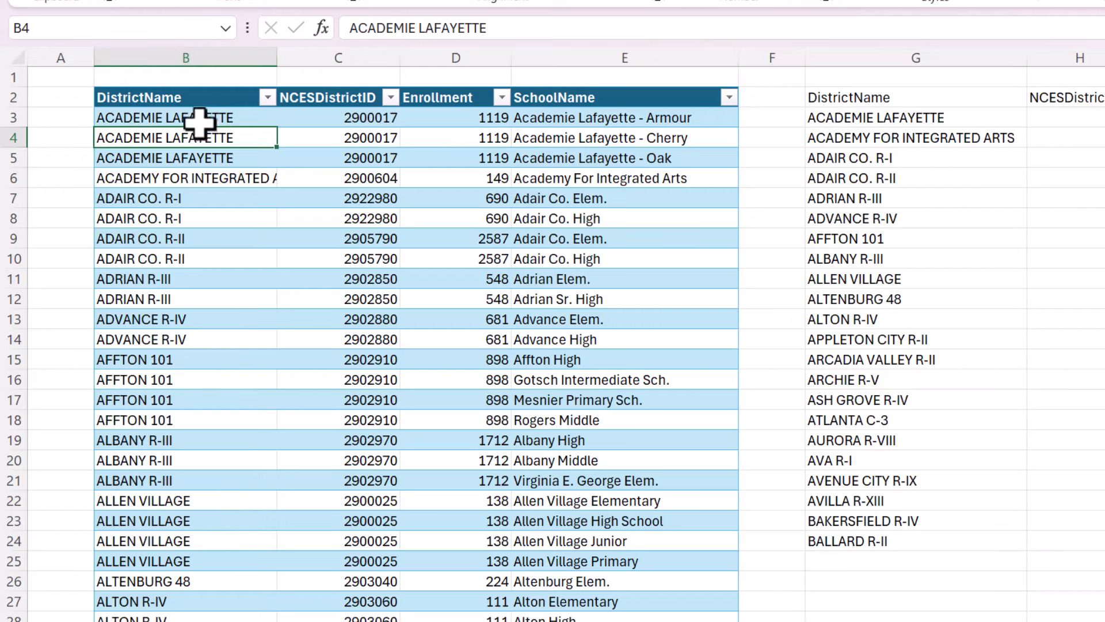
click(174, 55)
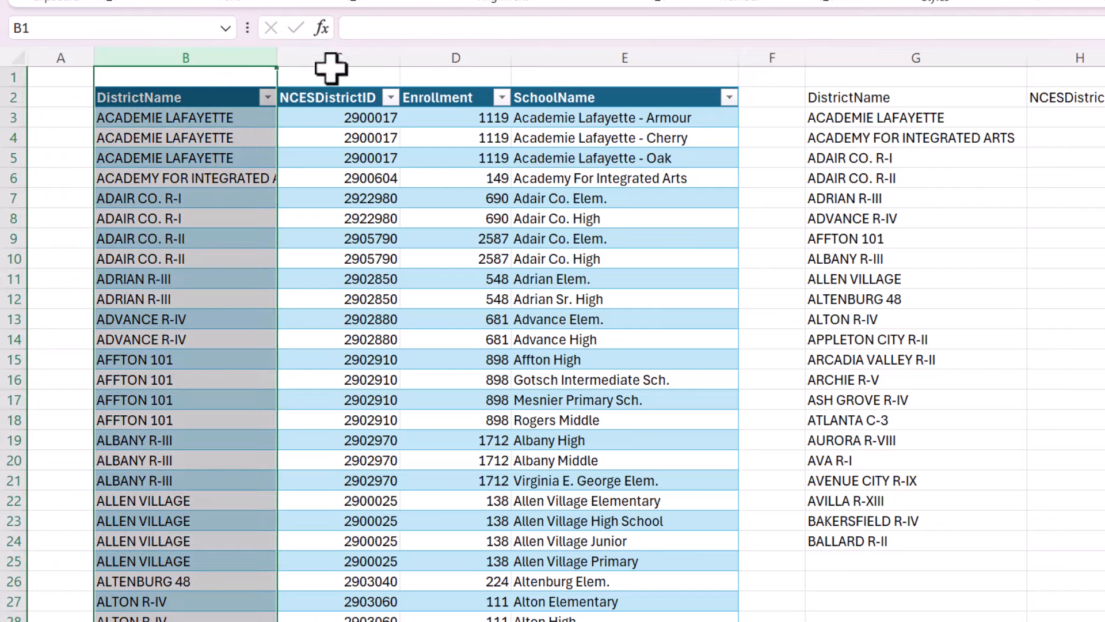
click(334, 58)
click(458, 57)
click(476, 136)
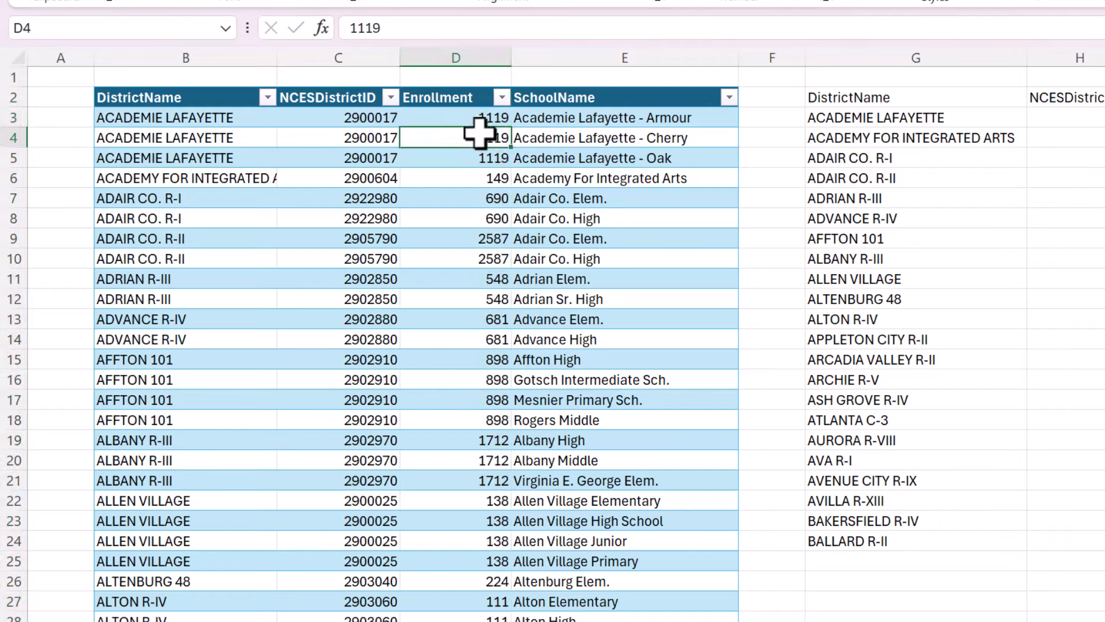
drag(478, 118, 454, 180)
drag(212, 200, 507, 222)
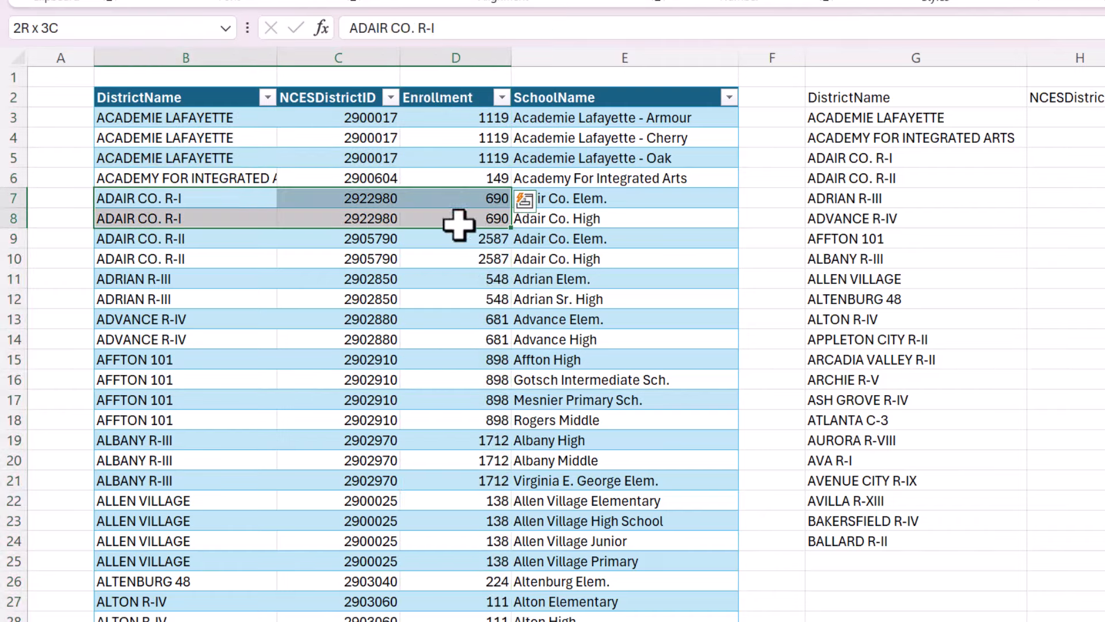
Step: Examine the repeated identifiers for ADAIR CO. R-II and the following districts, and the four fields of the first ACADEMIE LAFAYETTE row
drag(222, 237, 434, 264)
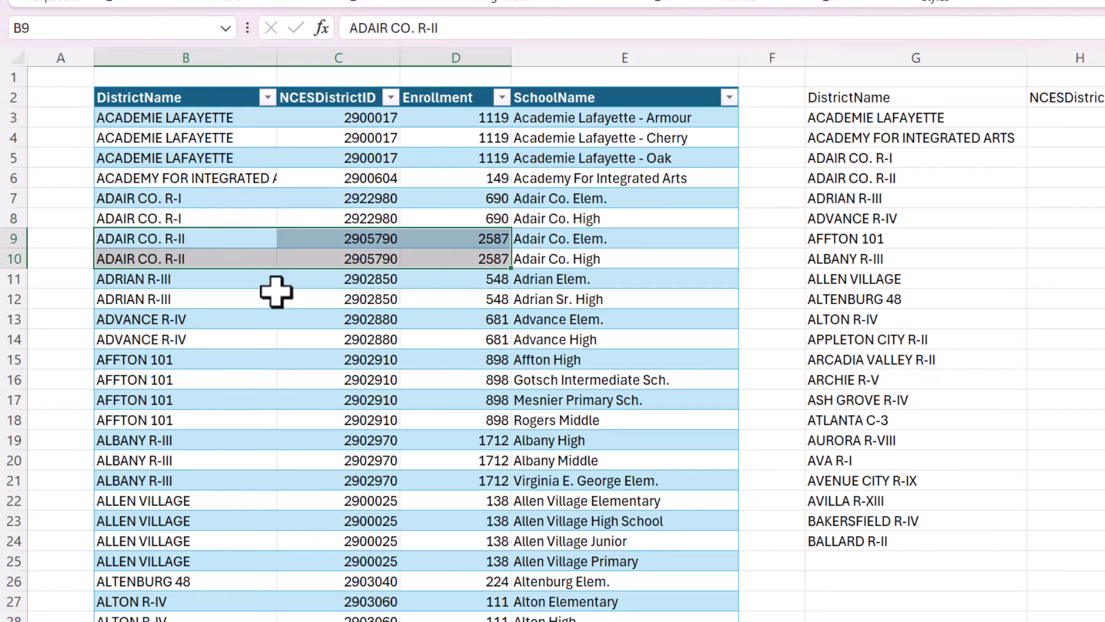
drag(274, 286, 439, 302)
click(189, 95)
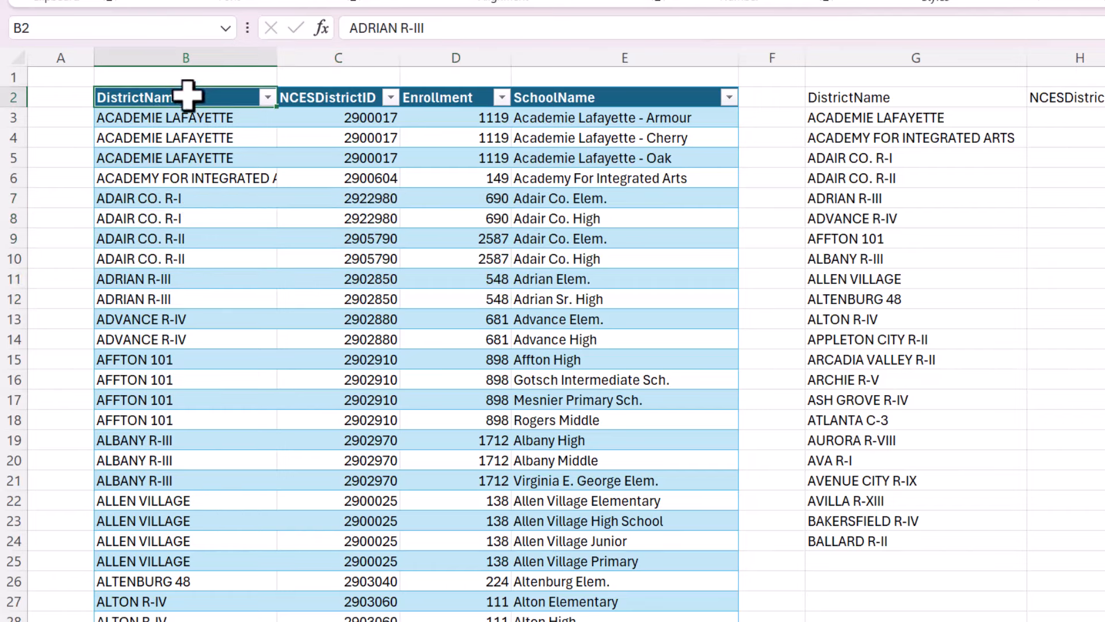
click(160, 46)
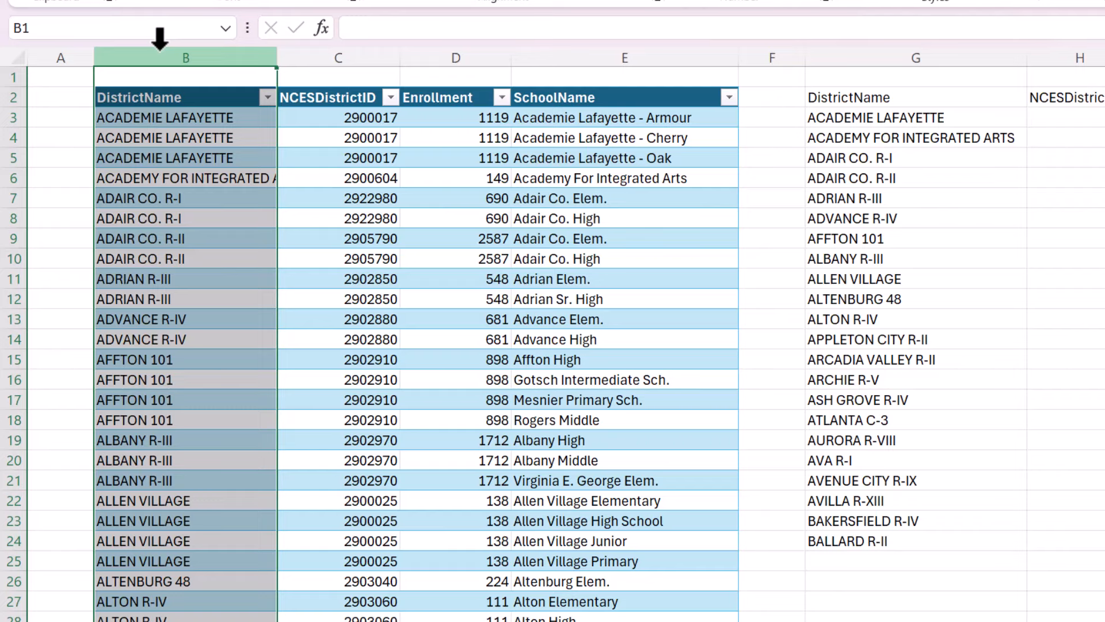
click(228, 130)
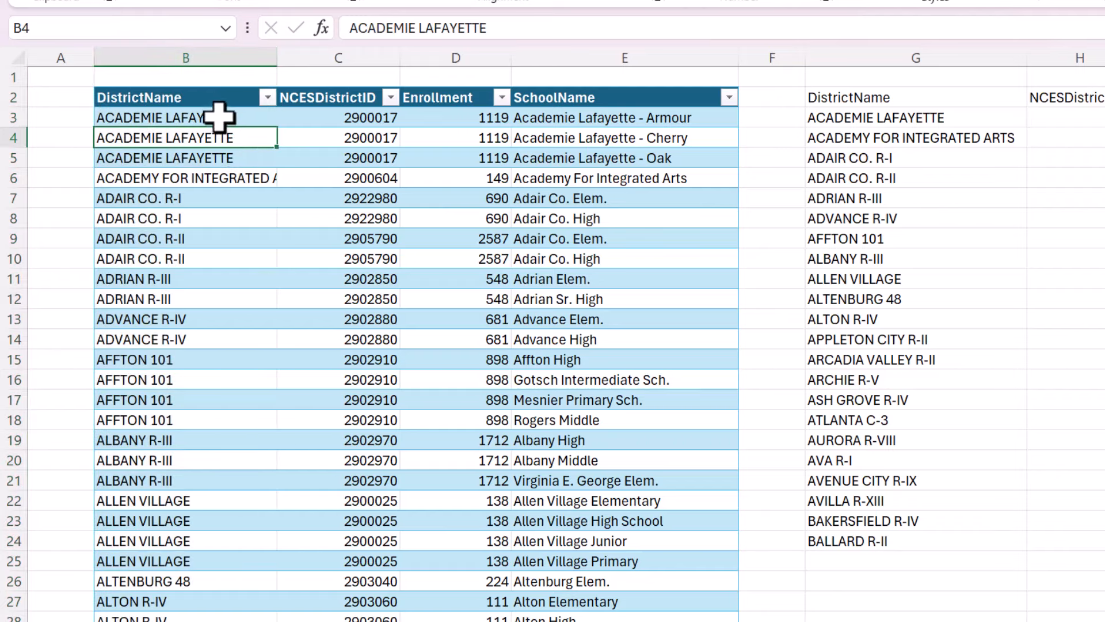
click(218, 116)
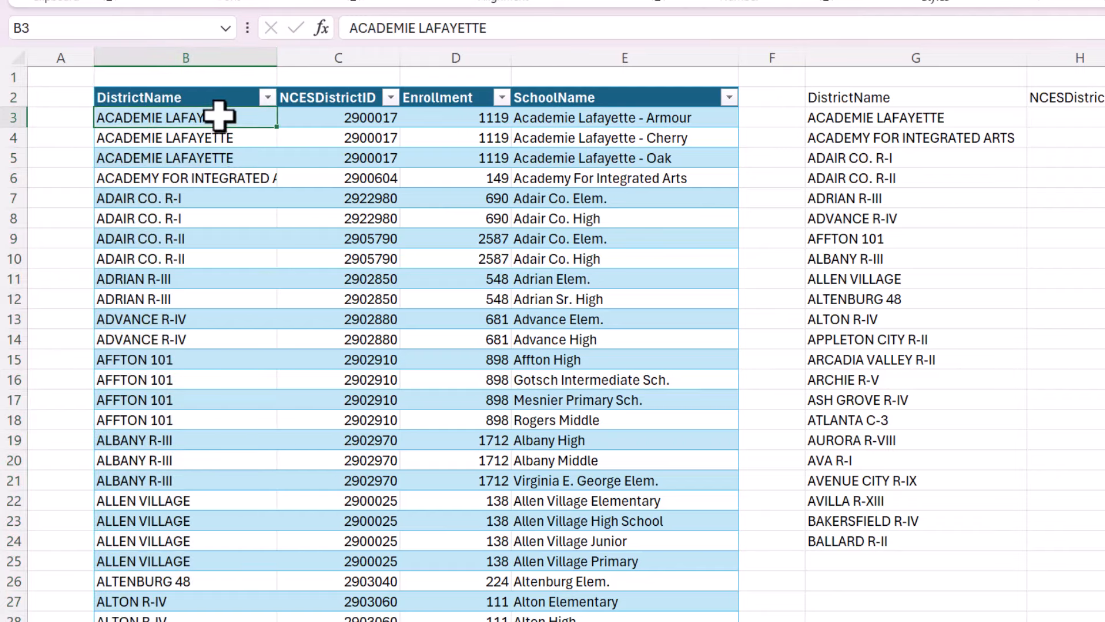
click(313, 118)
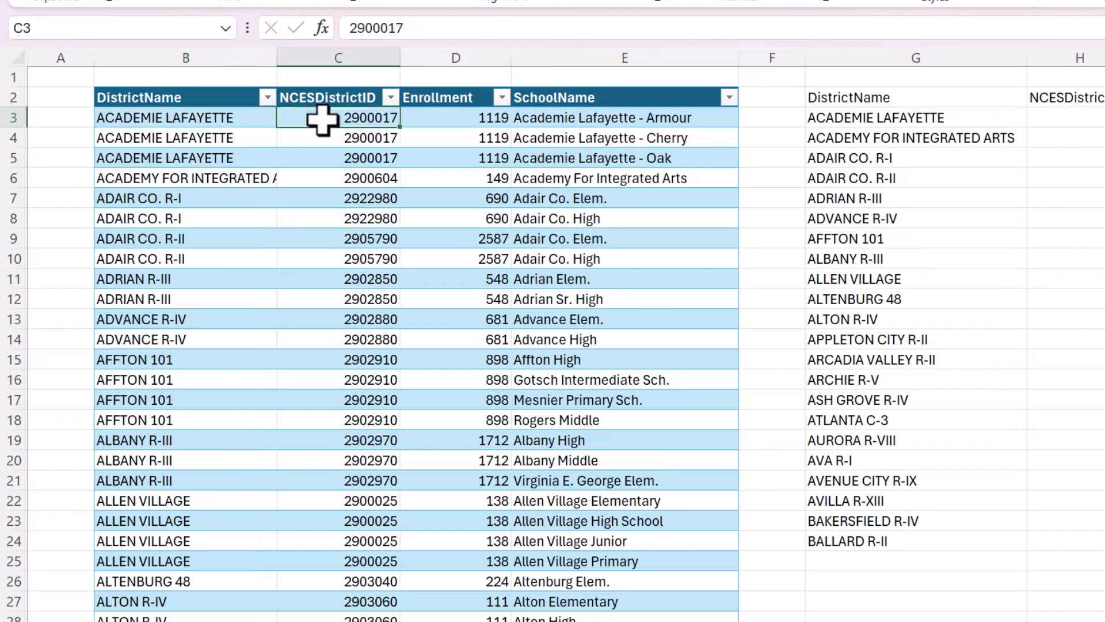
click(419, 120)
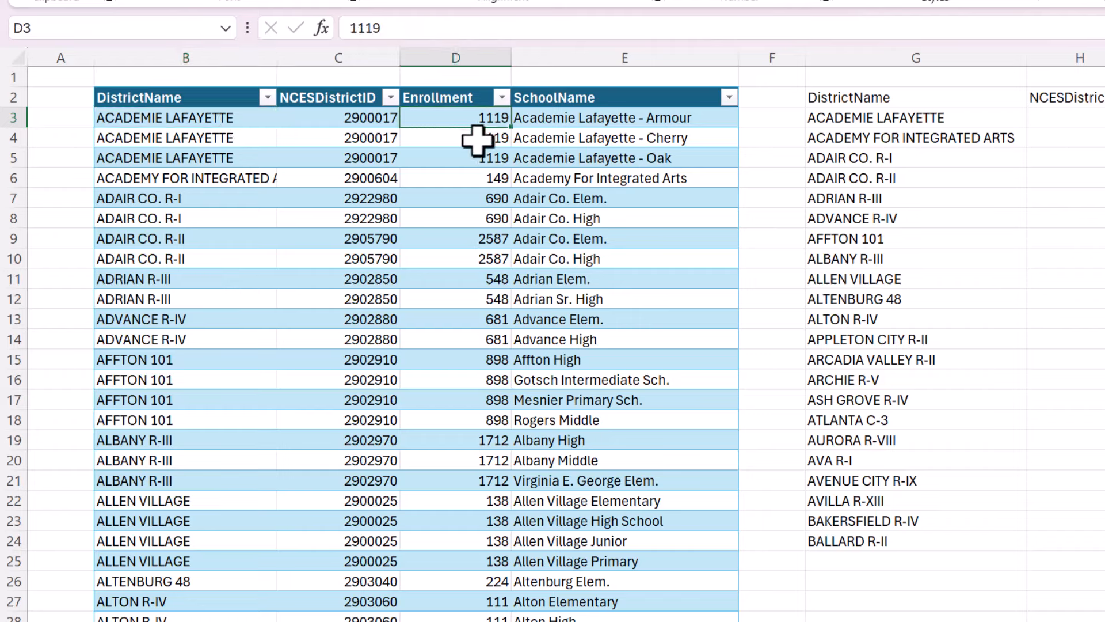
click(536, 120)
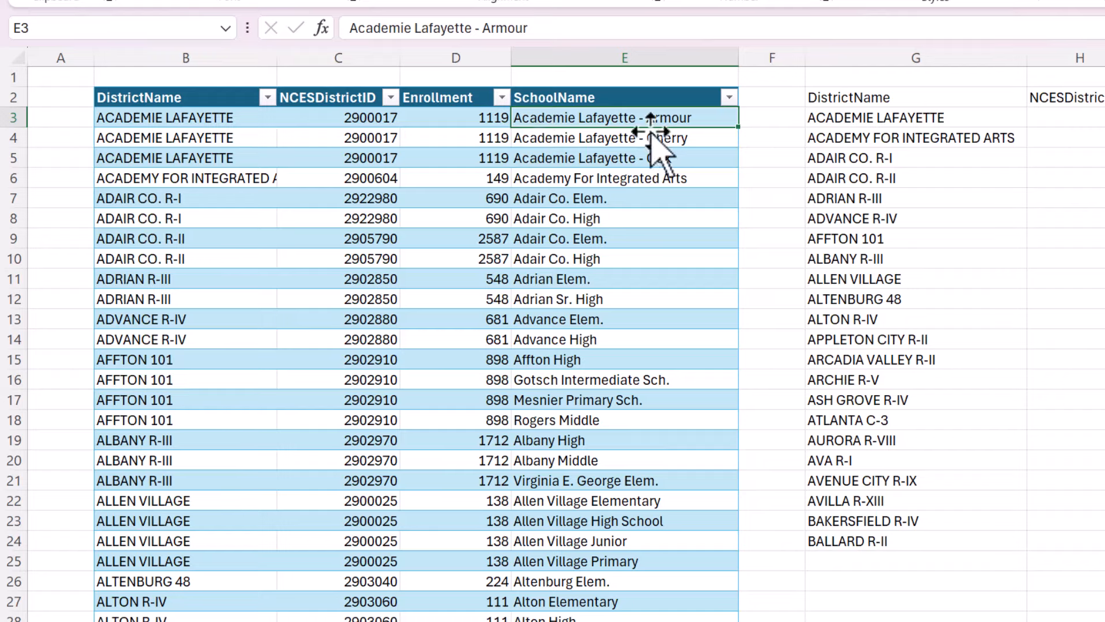
Step: Inspect the summary's existing DistrictName and SchoolName formulas and the headers of its empty NCESDistrictID and Enrollment columns
click(1061, 144)
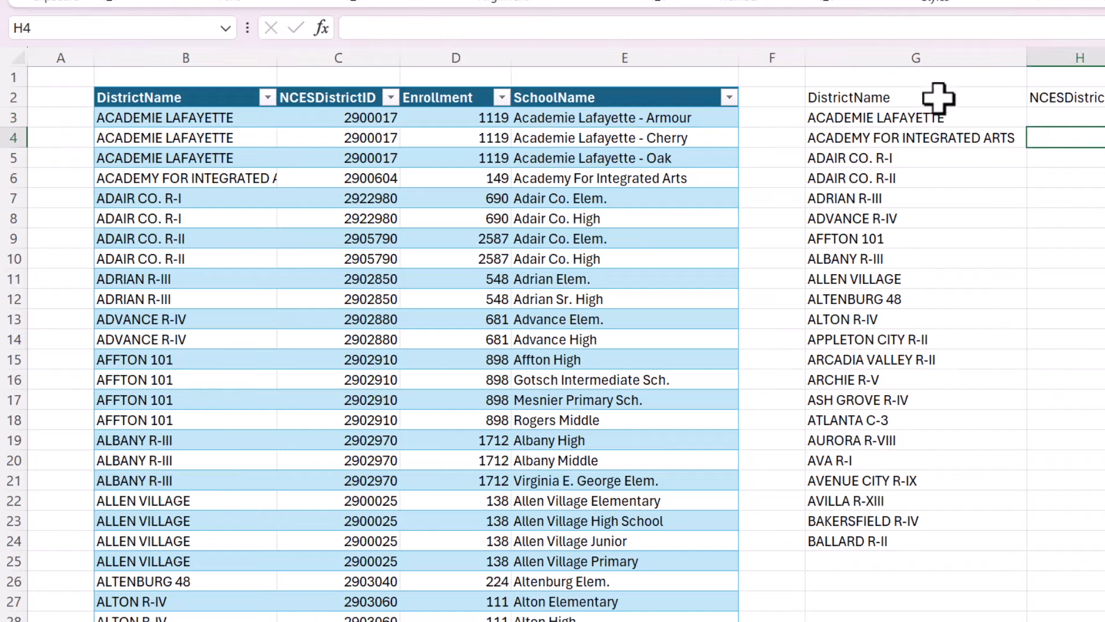
scroll(566, 334, right, 5)
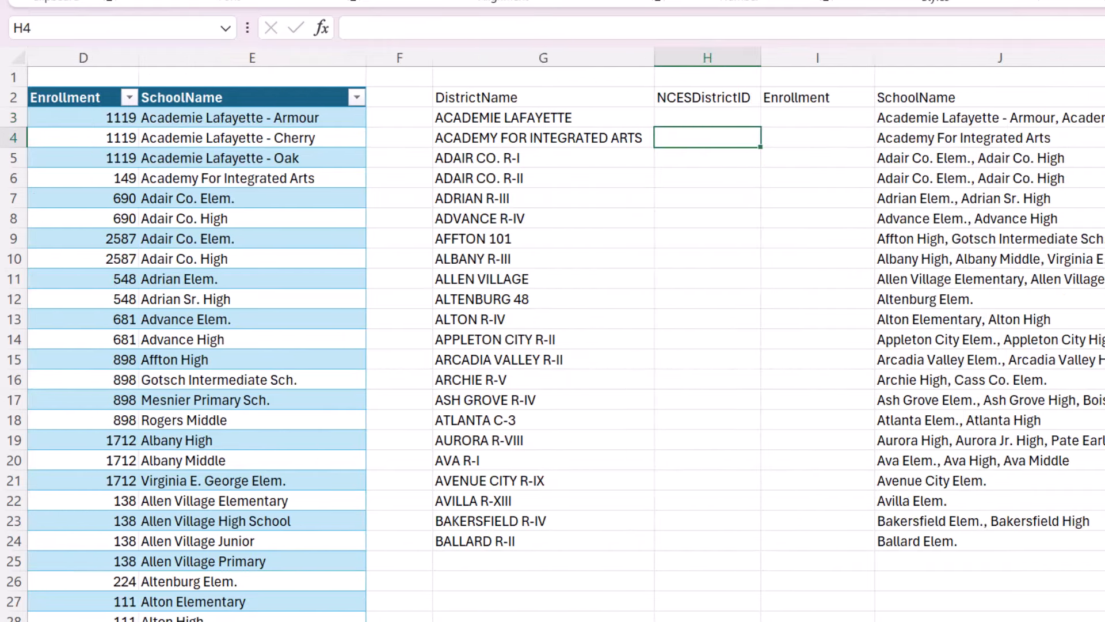
click(930, 177)
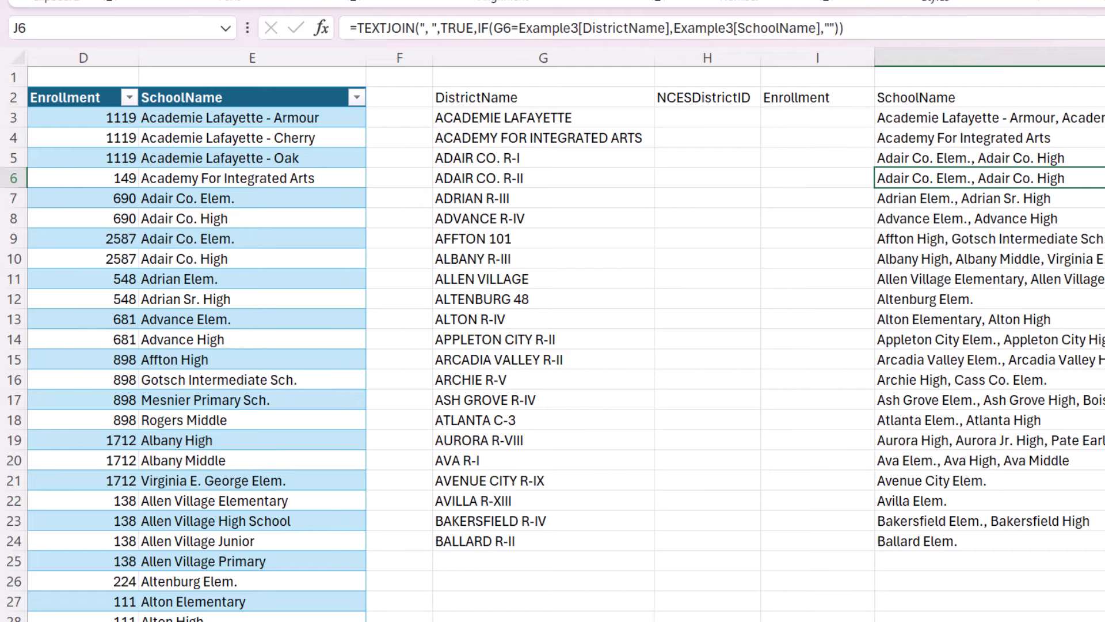
click(525, 137)
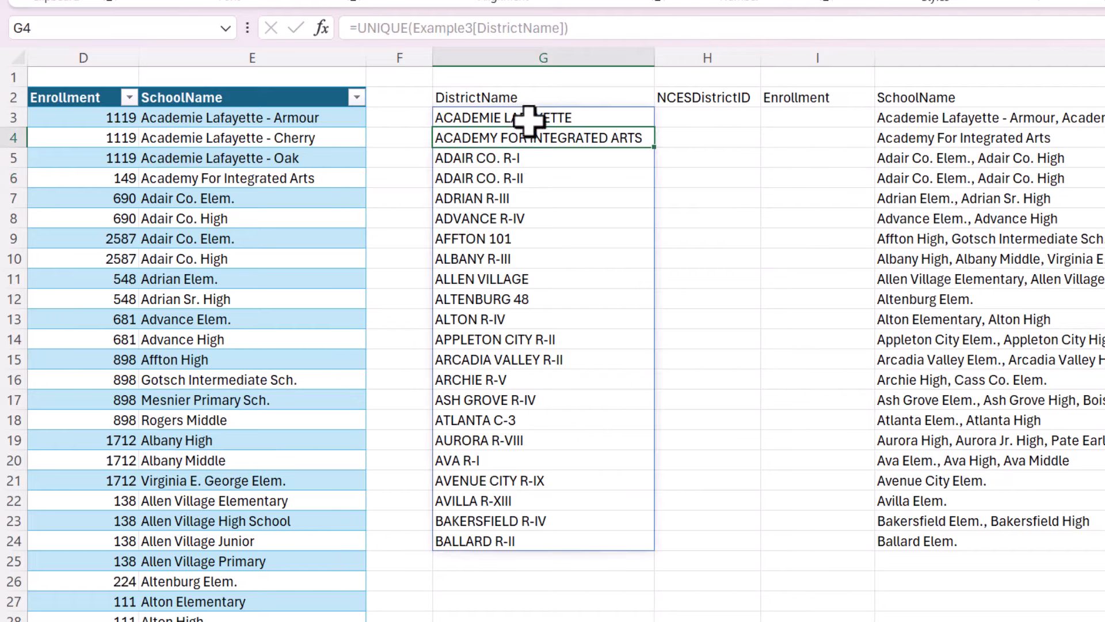
click(534, 117)
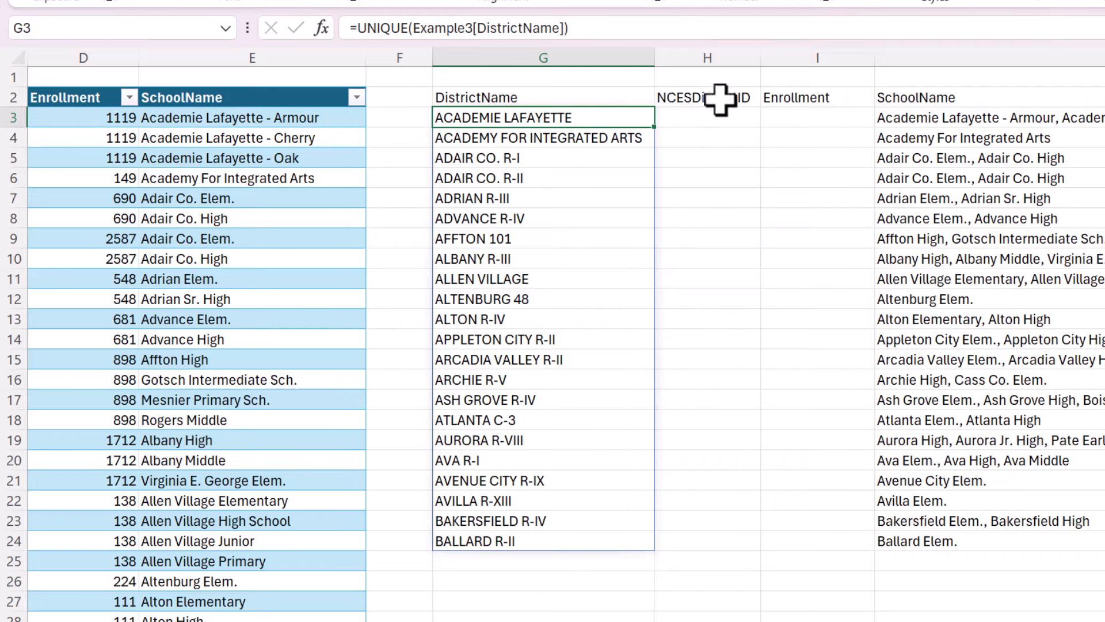
click(699, 99)
click(789, 98)
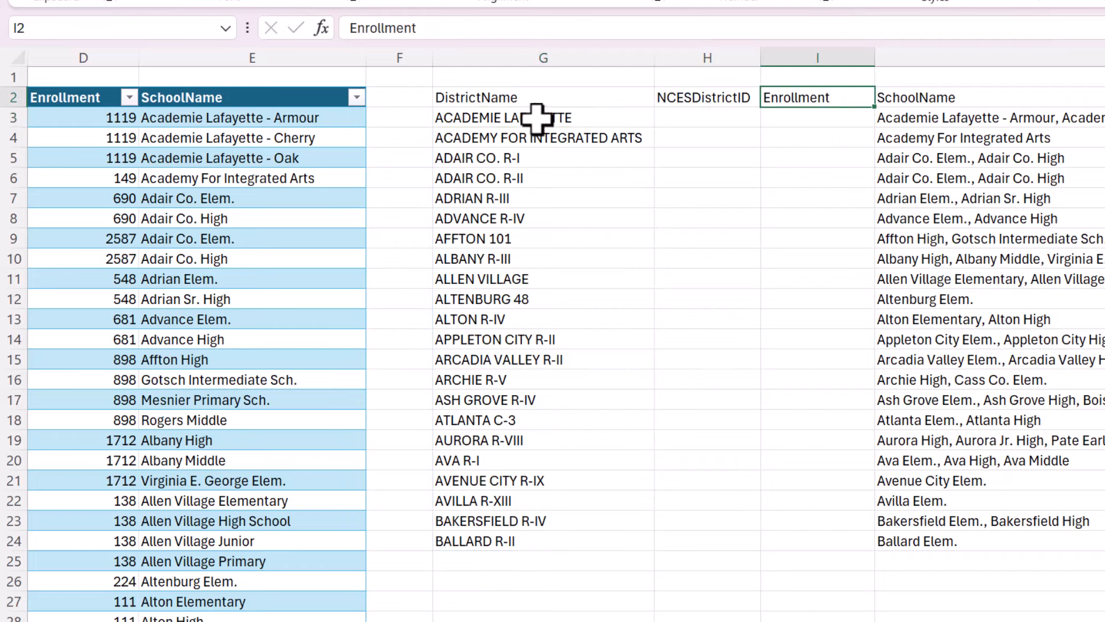
Step: Replace the UNIQUE array in G3 with Example3[[DistrictName]:[Enrollment]] so the formula covers all three identifier columns
click(535, 117)
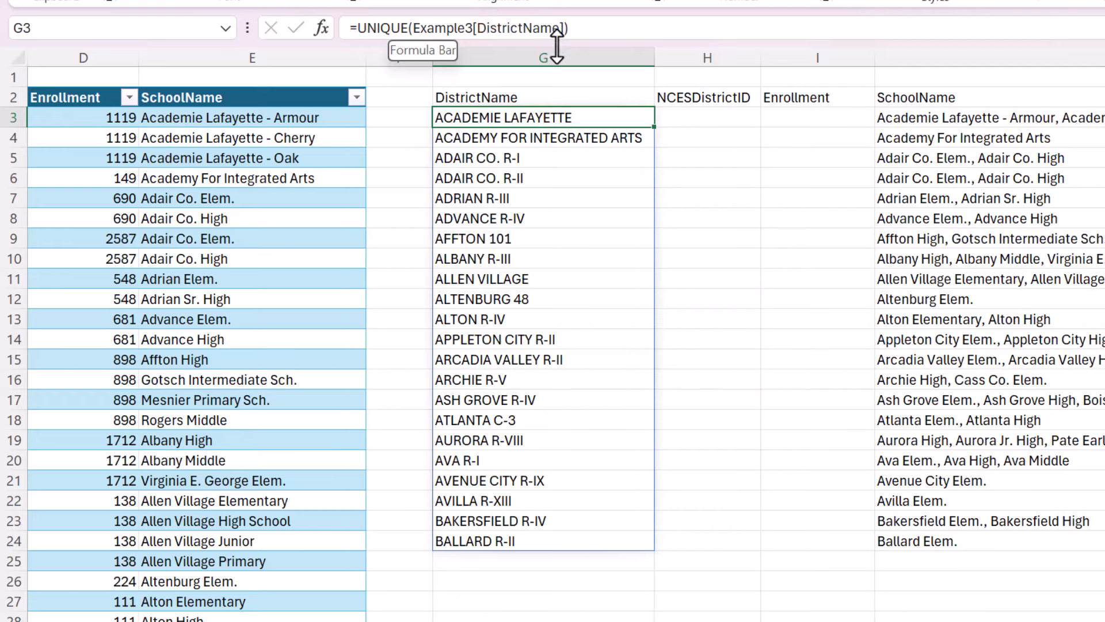
drag(562, 29, 408, 29)
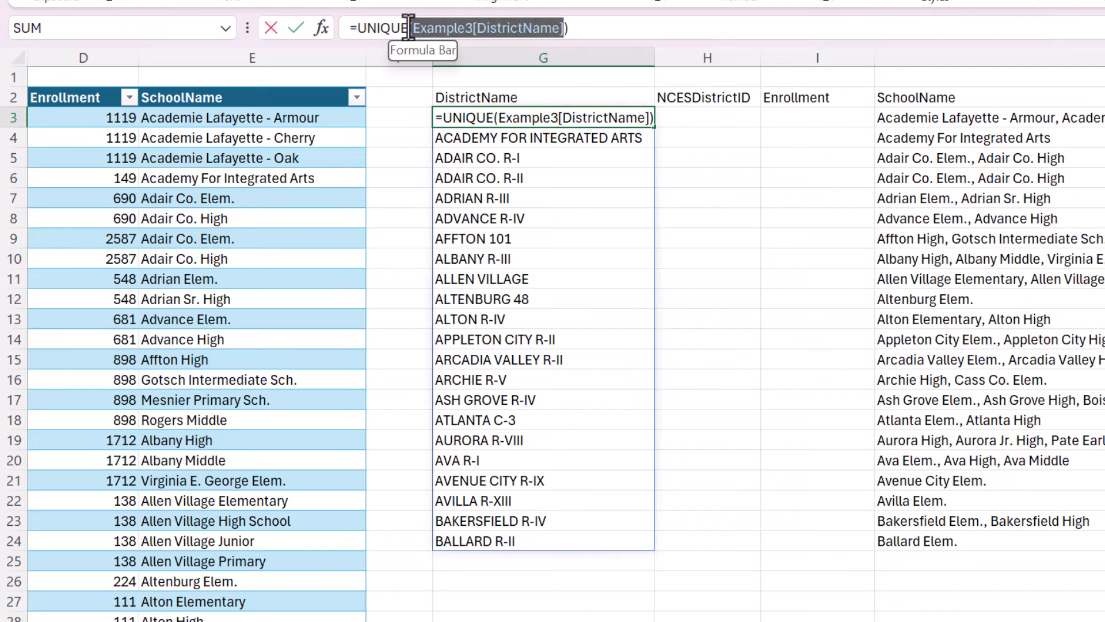
key(BackSpace)
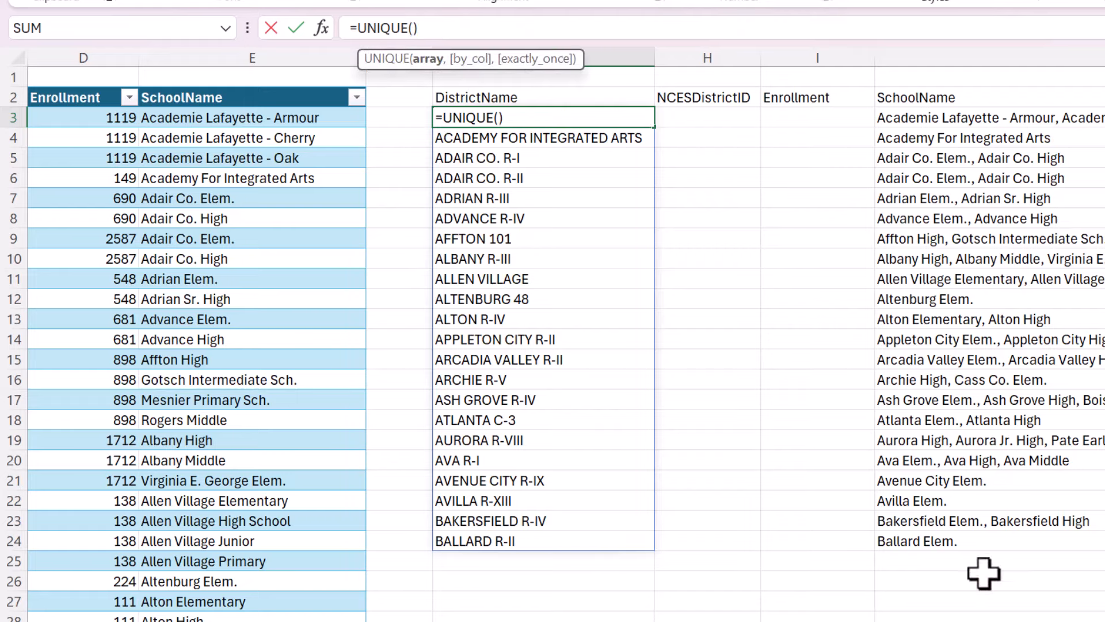
scroll(442, 221, left, 3)
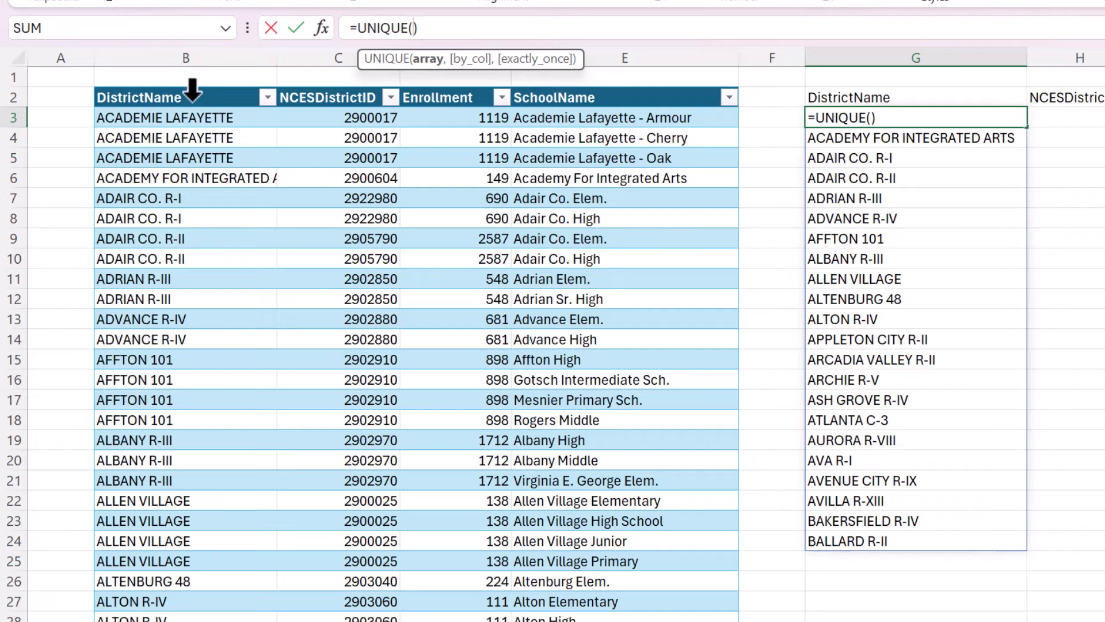
click(162, 79)
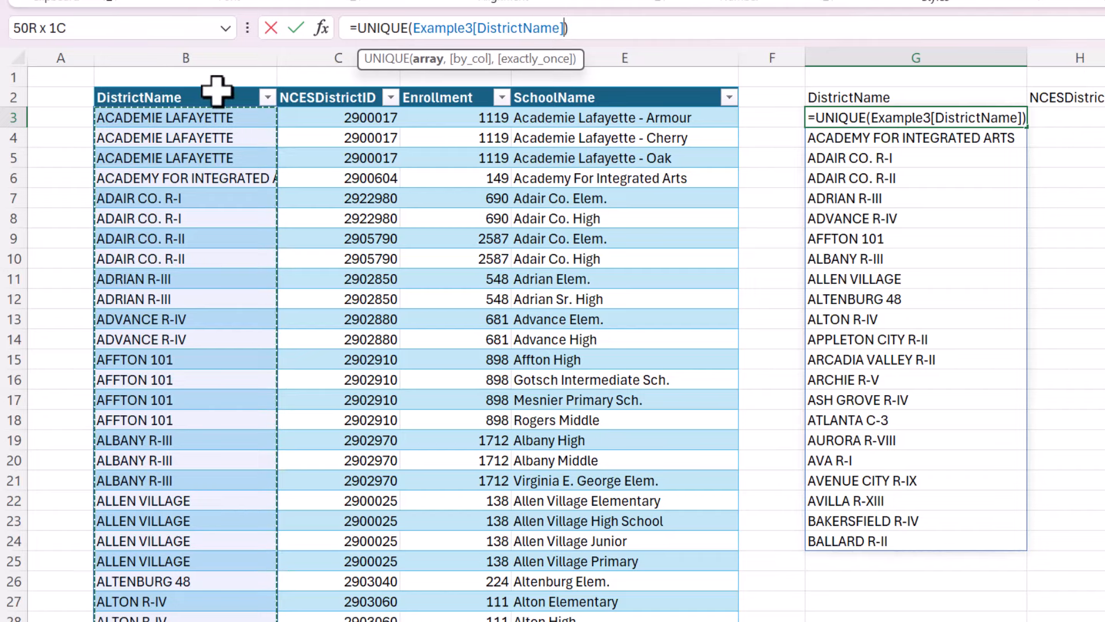
drag(237, 91, 426, 93)
click(471, 28)
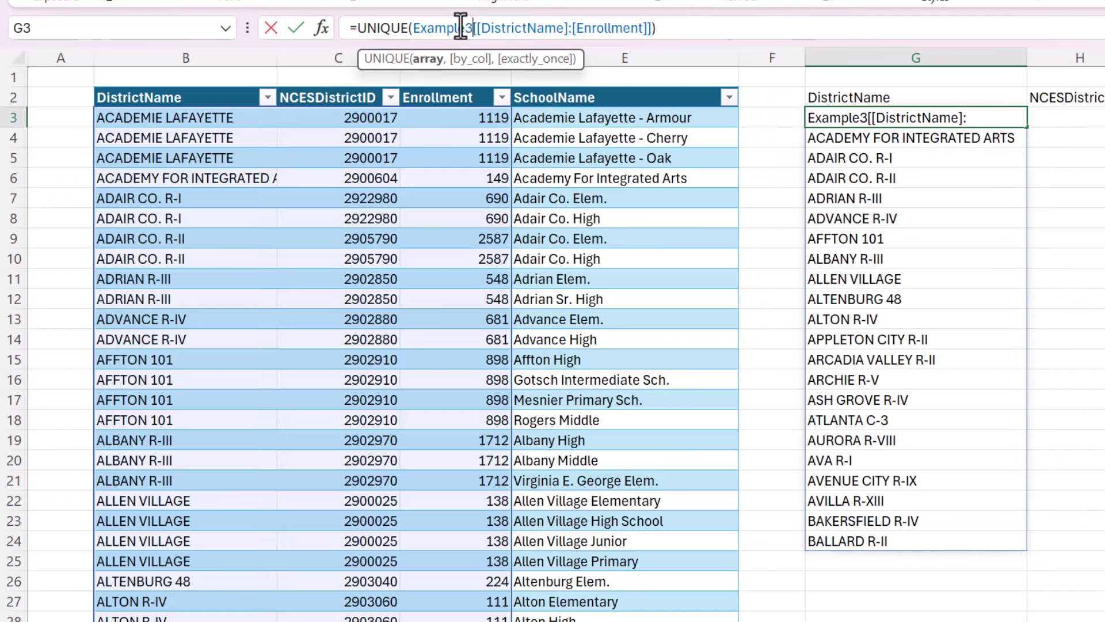
click(478, 28)
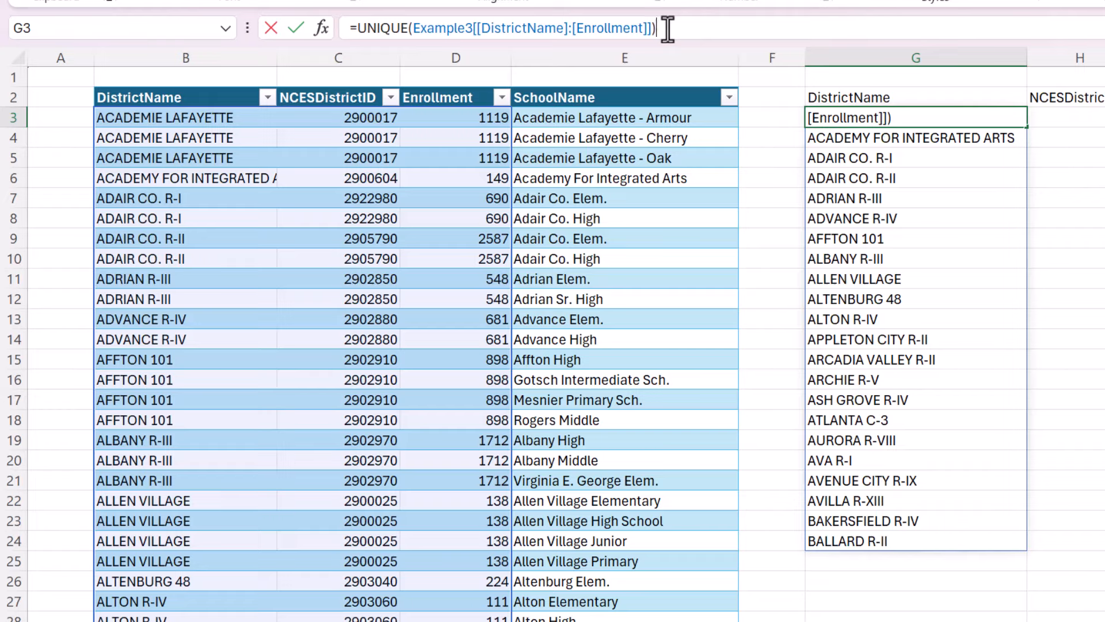
key(Return)
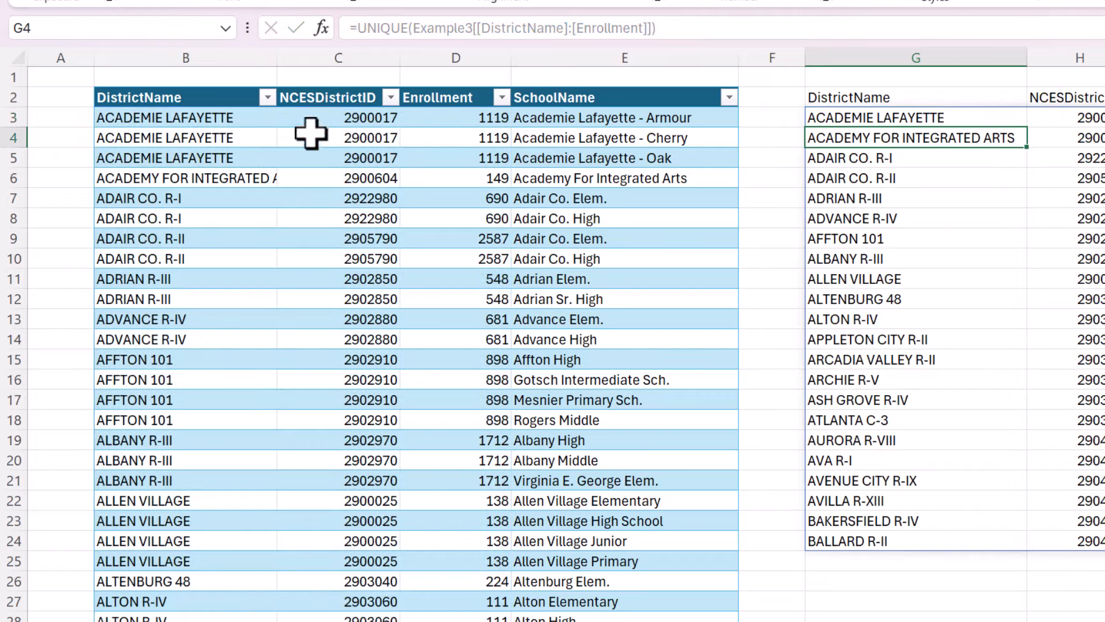
Step: Compare the three identifier columns of the ACADEMIE LAFAYETTE source rows with the summary's unique rows and joined school names
drag(230, 117, 475, 150)
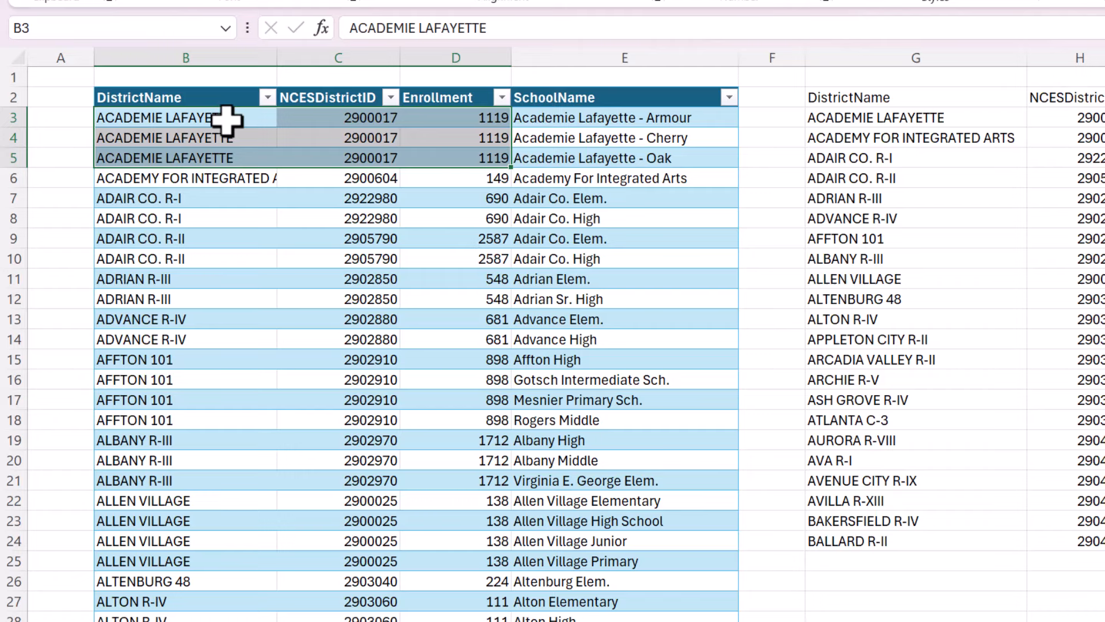
click(202, 94)
click(323, 103)
click(440, 102)
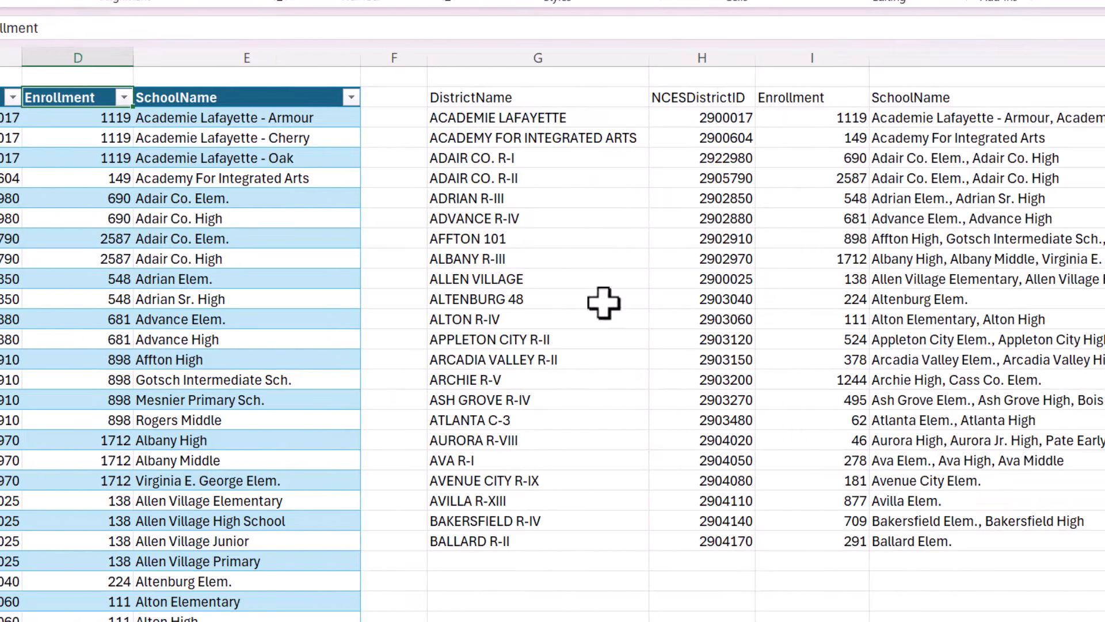
click(996, 578)
scroll(553, 346, right, 3)
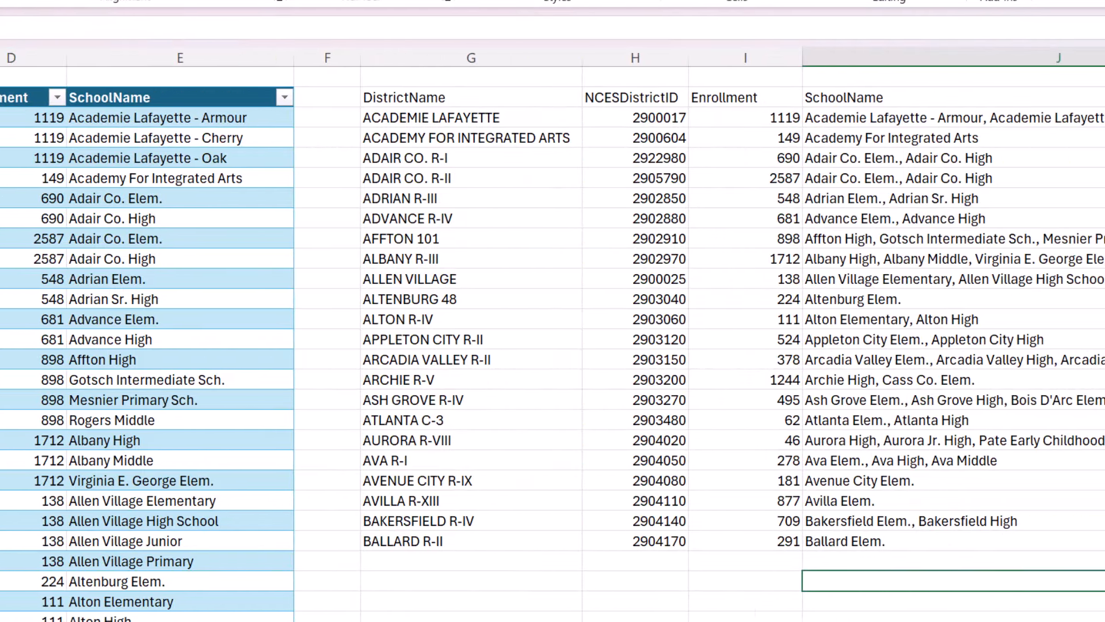
click(574, 585)
click(697, 575)
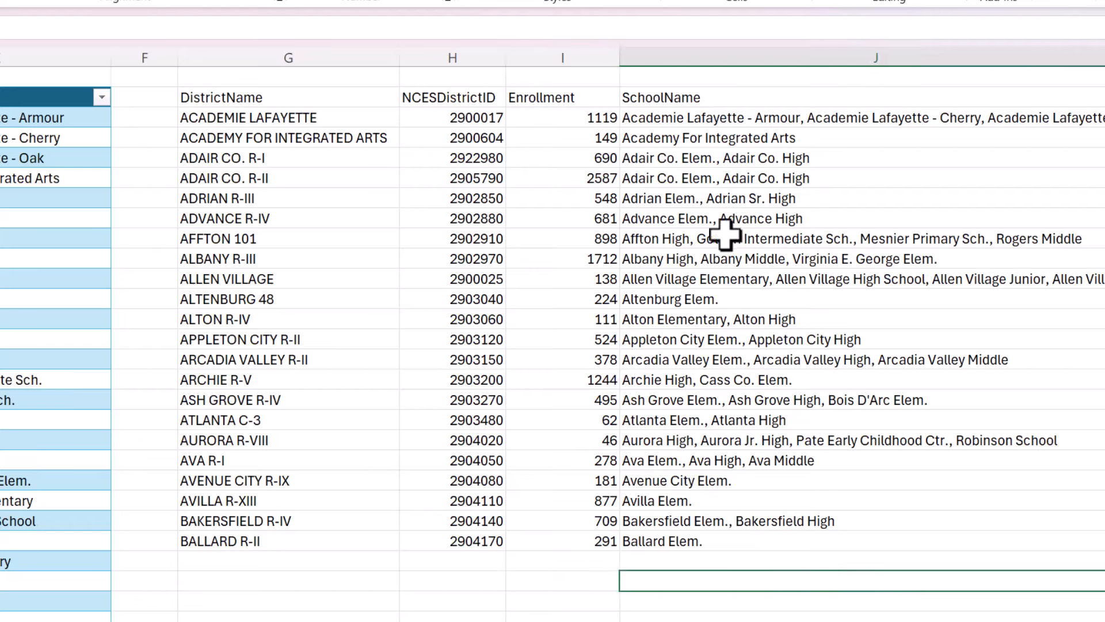
click(698, 114)
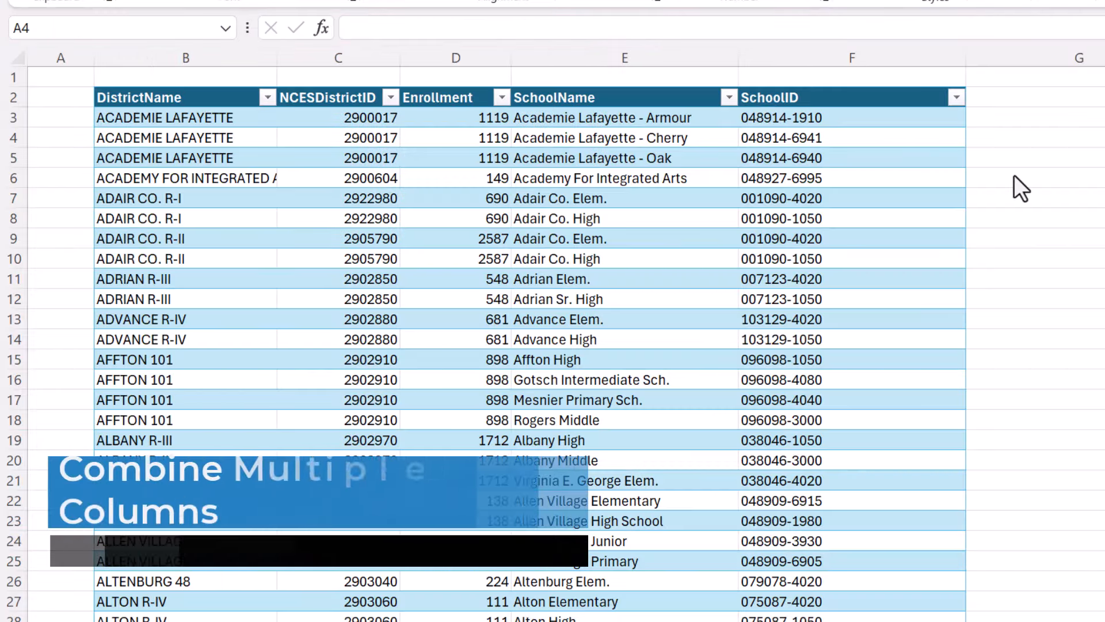
Step: Examine how SchoolName and SchoolID pair up row by row in the table of the Combine Multiple Columns example
click(810, 59)
click(730, 136)
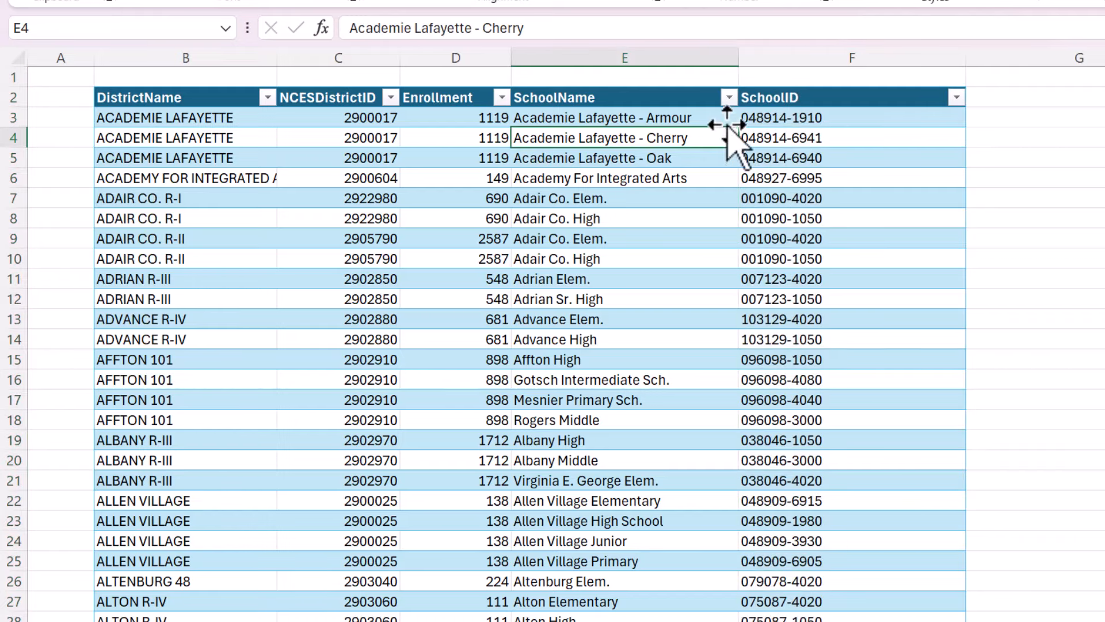
drag(718, 118, 772, 115)
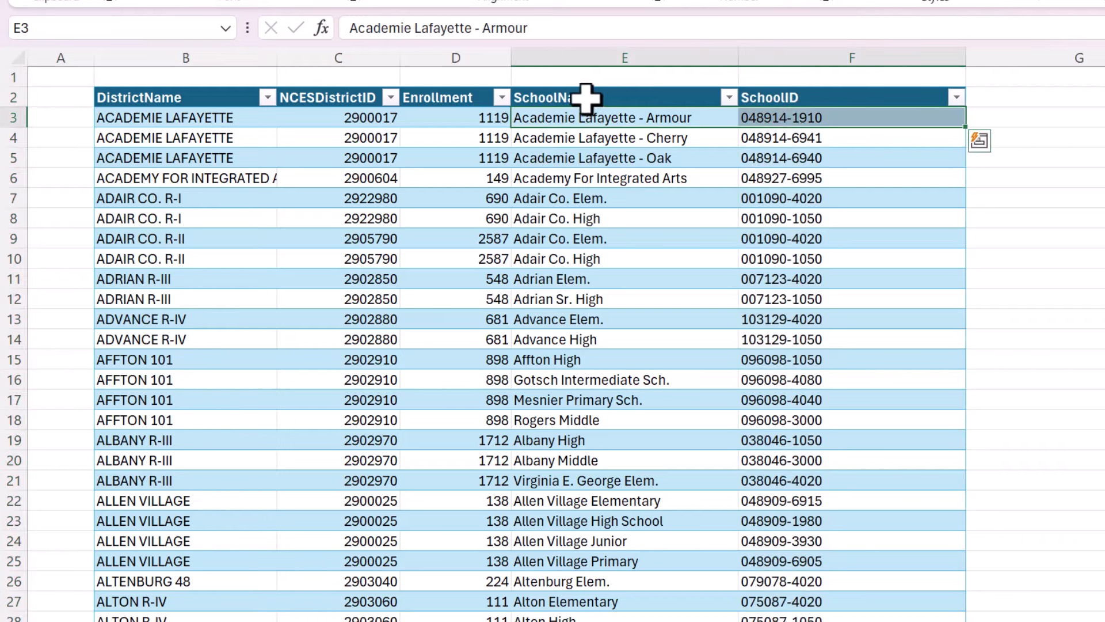
drag(668, 135, 846, 140)
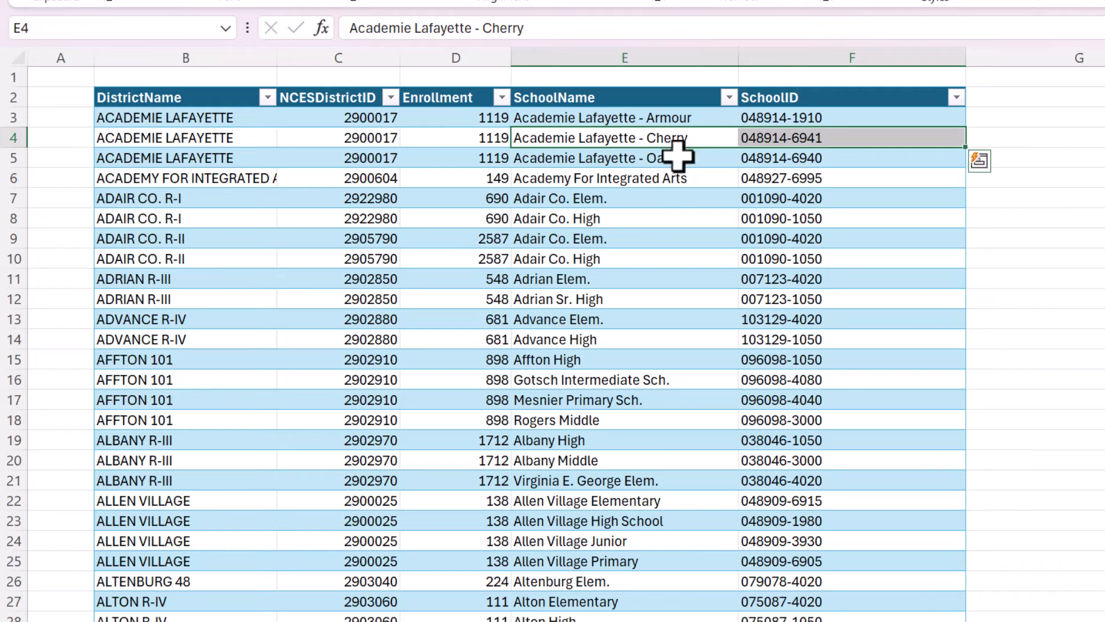
drag(678, 155, 829, 150)
drag(654, 173, 814, 173)
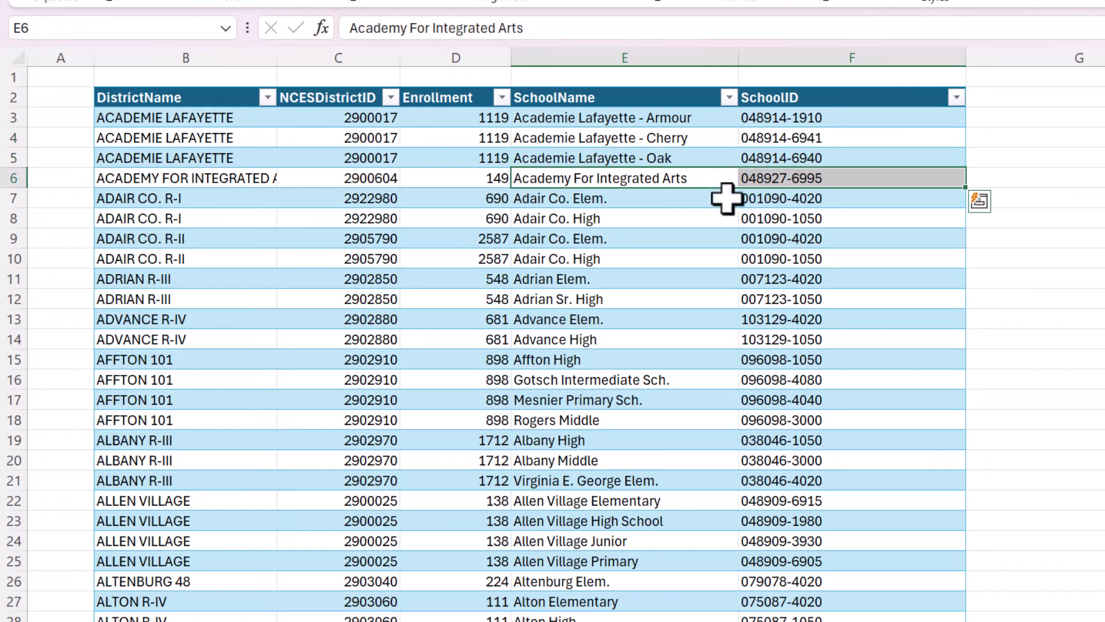
drag(726, 197, 772, 193)
drag(637, 222, 806, 218)
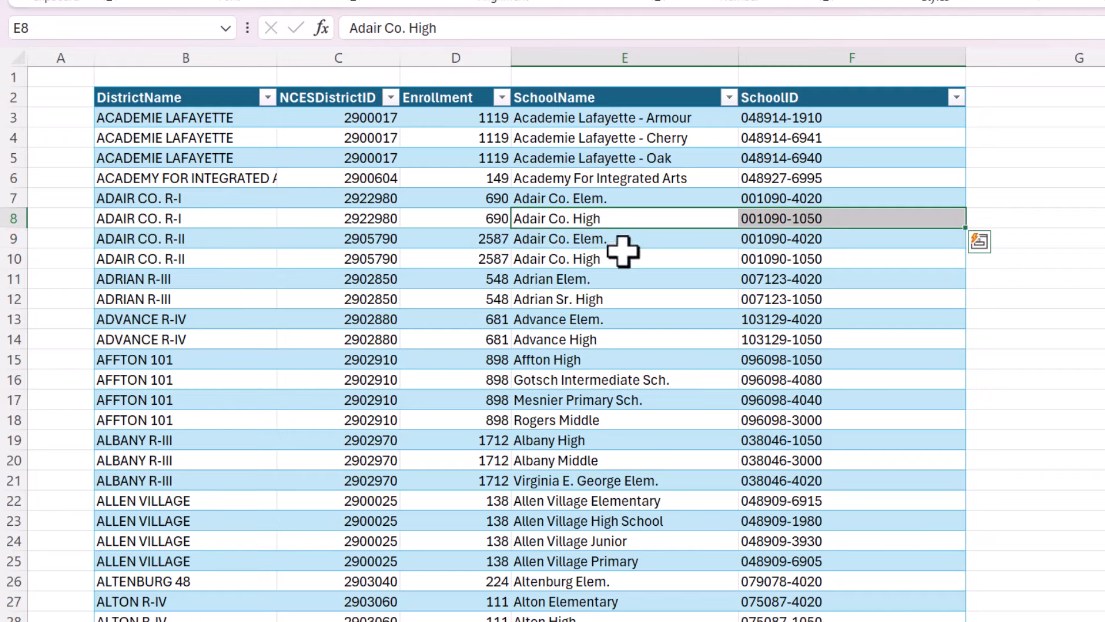
drag(633, 239, 789, 240)
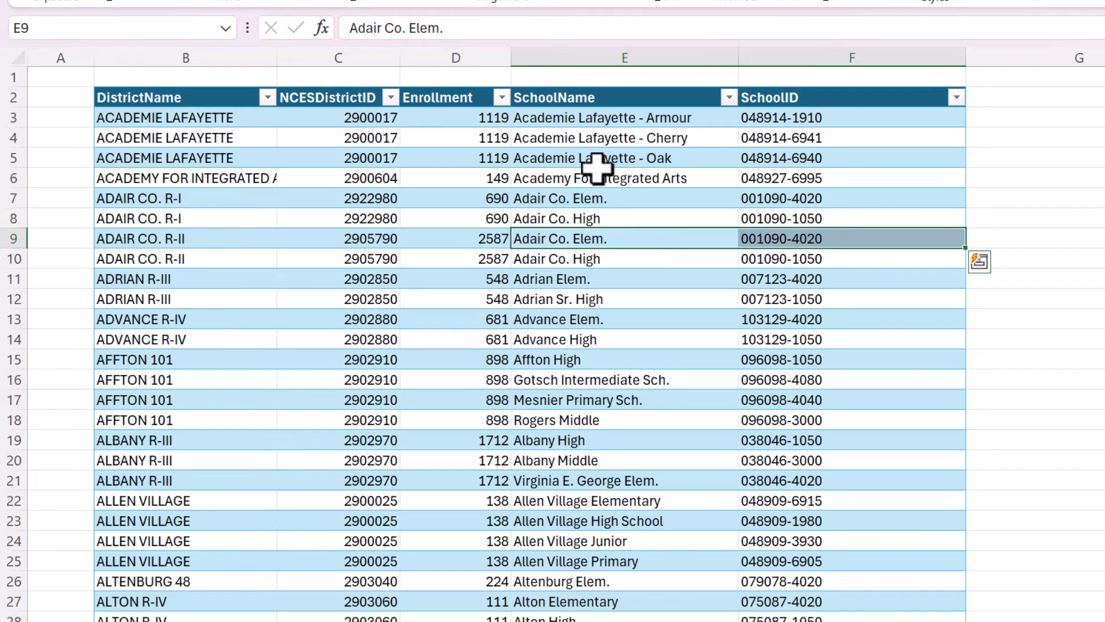
click(602, 132)
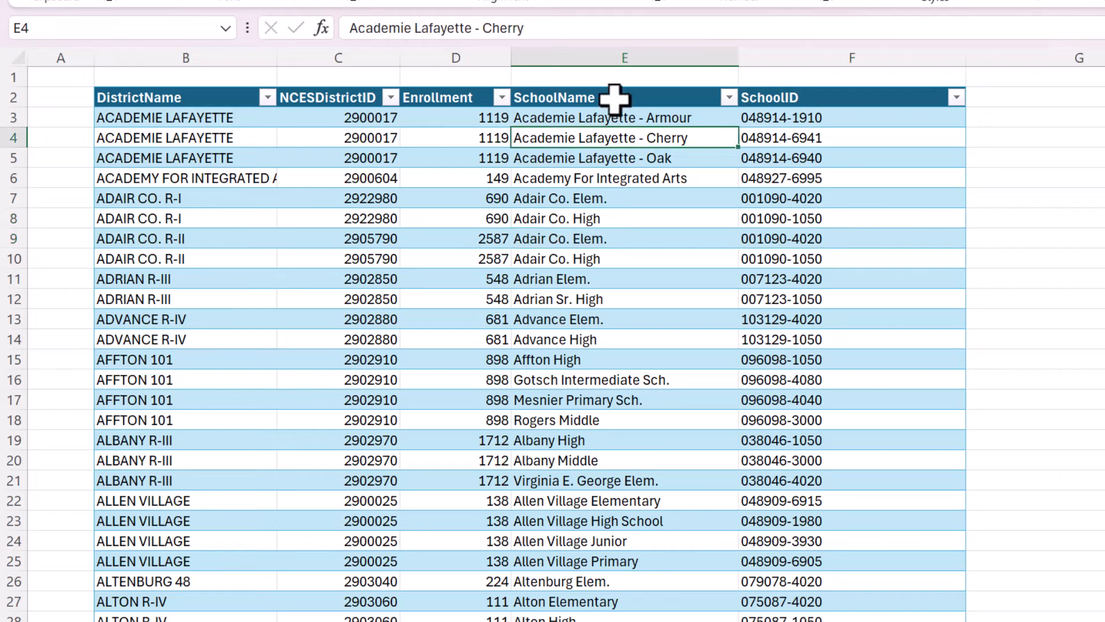
click(618, 49)
click(814, 46)
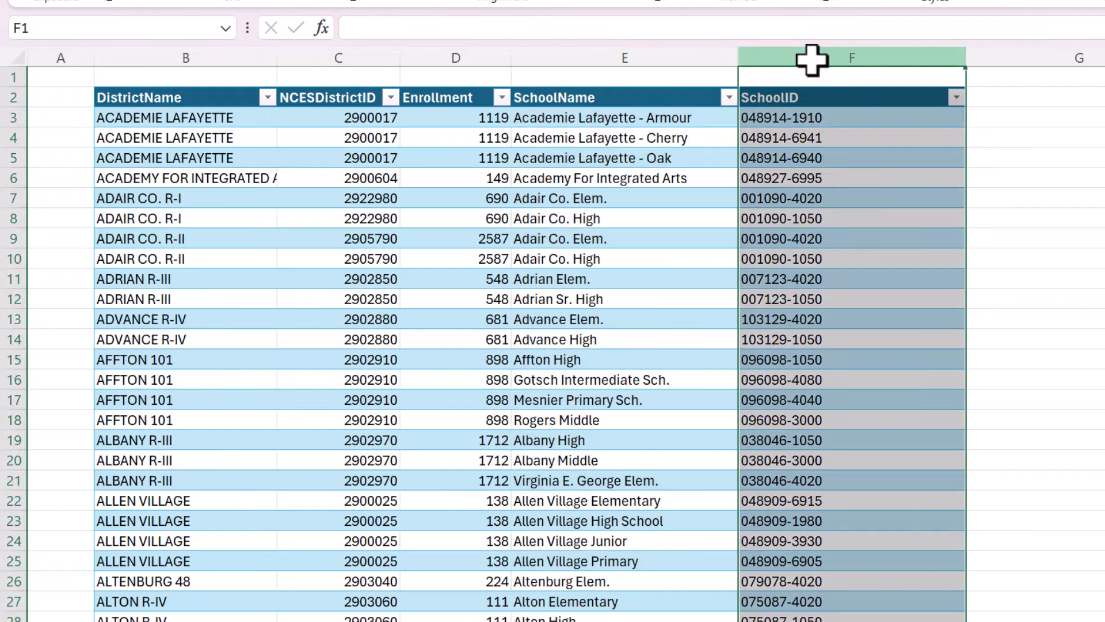
Step: Inspect the SchoolID formula and ACADEMIE LAFAYETTE source rows, plus the UNIQUE formula in I3 behind the summary's three identifier columns
click(789, 119)
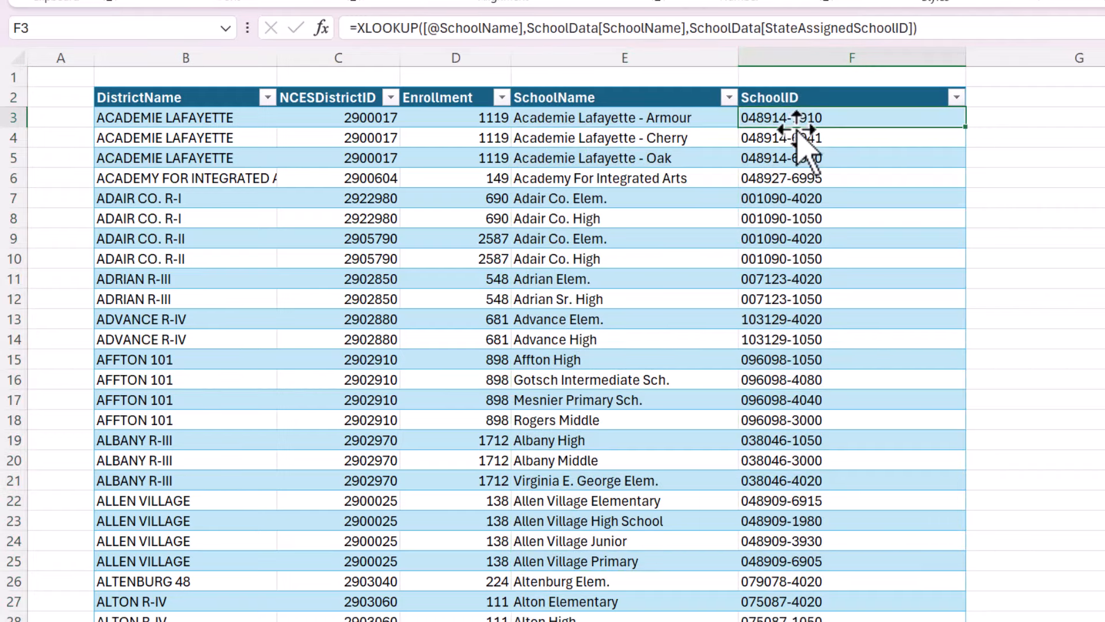
click(254, 109)
drag(222, 111, 777, 161)
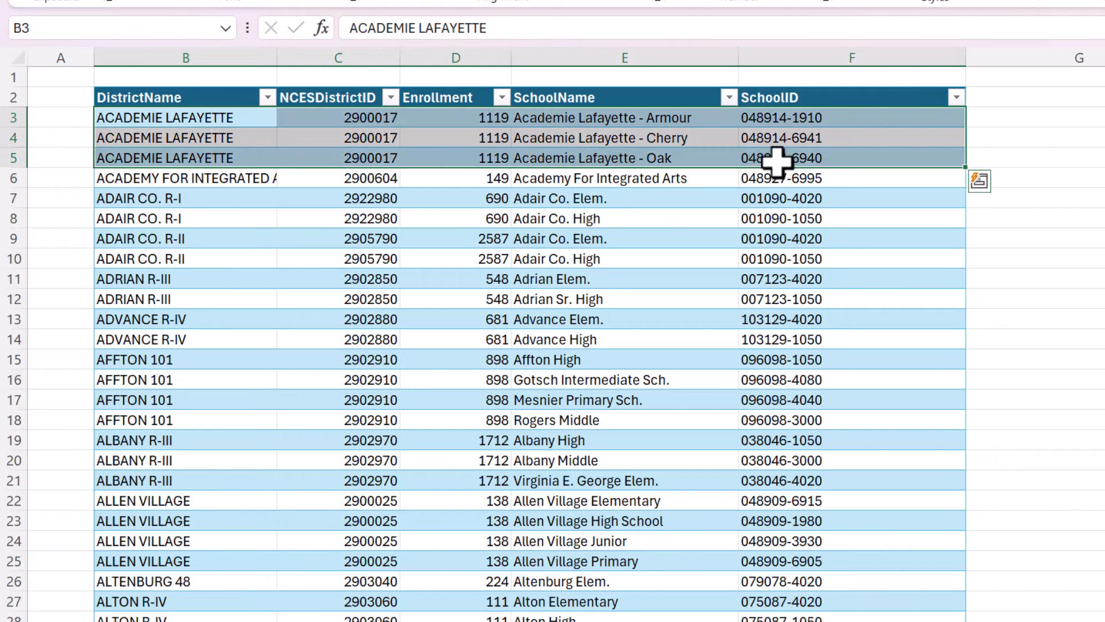
click(990, 117)
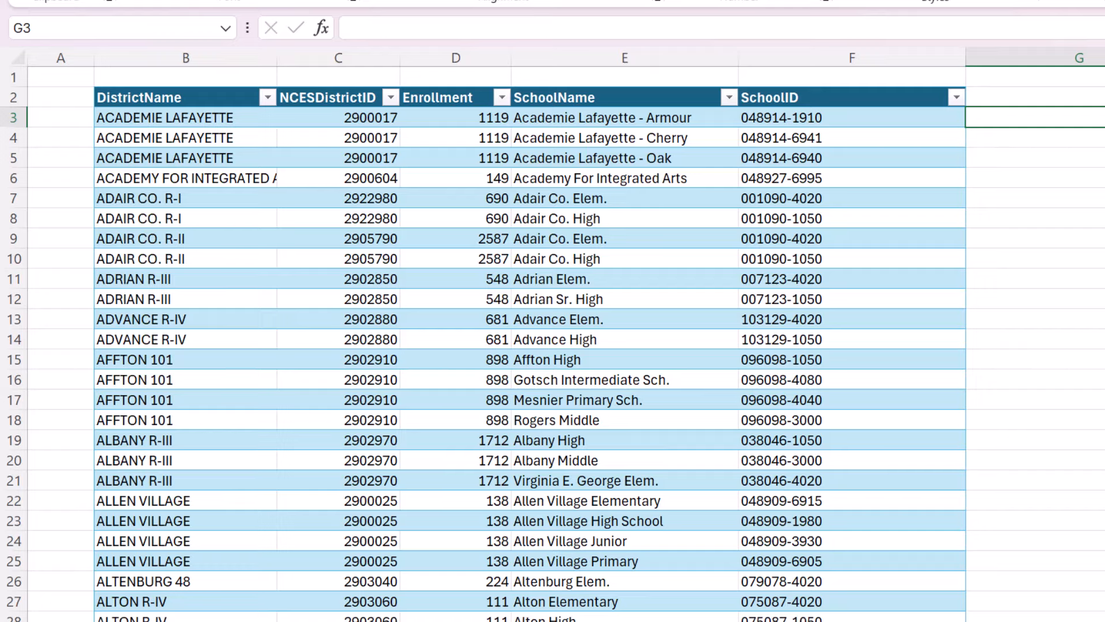
key(Right)
key(Right)
key(Right)
key(Right)
key(Right)
key(Right)
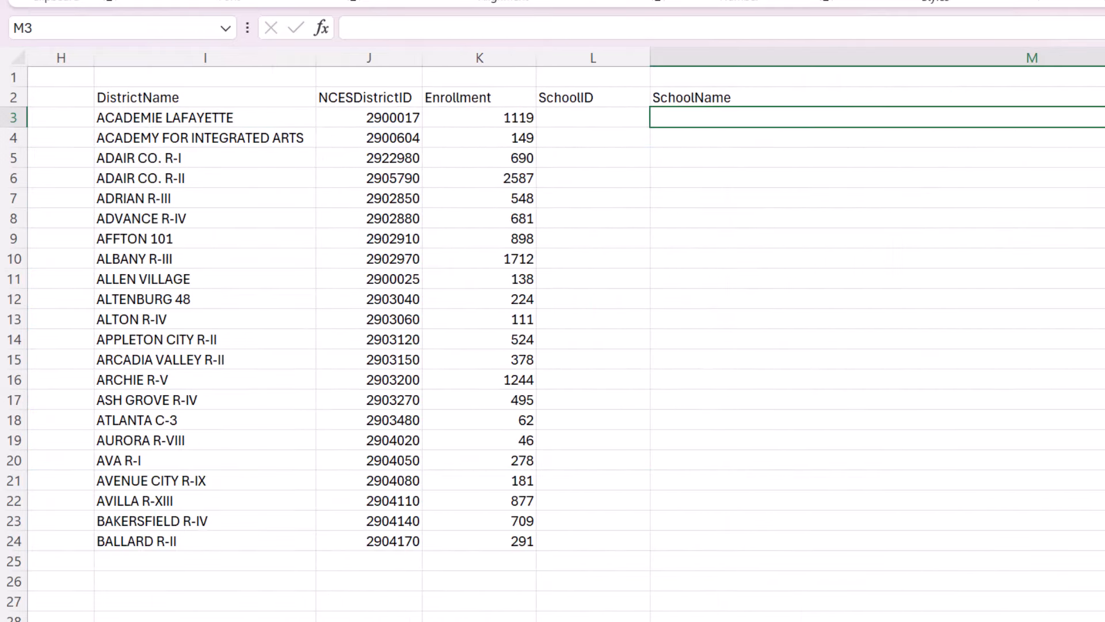
click(195, 118)
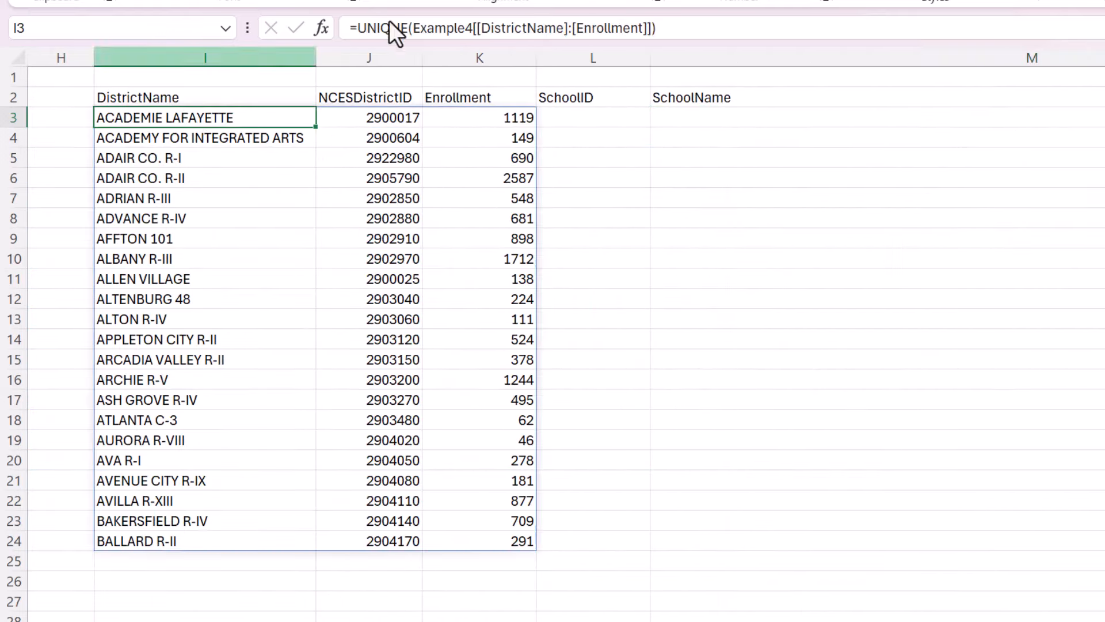
Step: Begin a TEXTJOIN formula in L3 with CHAR(10) as the delimiter and TRUE for ignoring empty cells
click(610, 117)
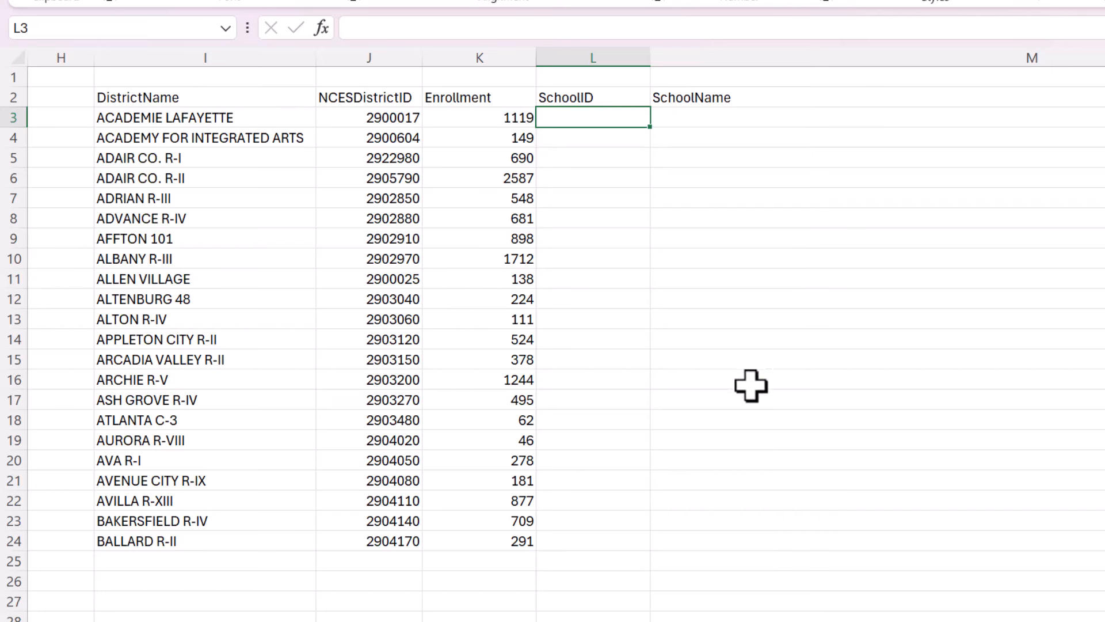
text(=TEXTJOIN()
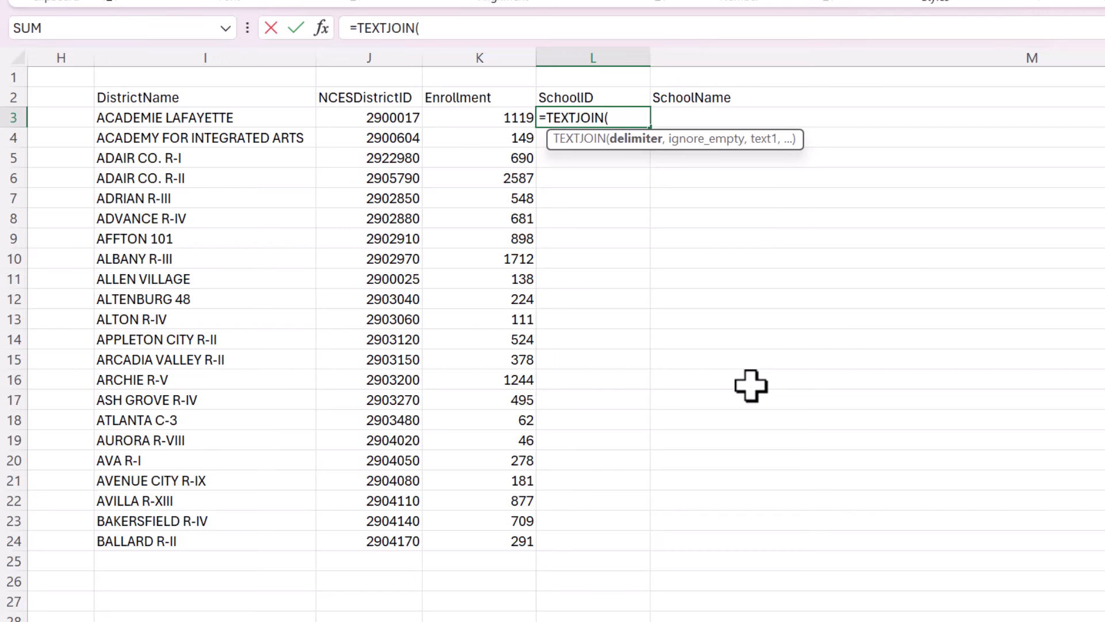
text(char(10))
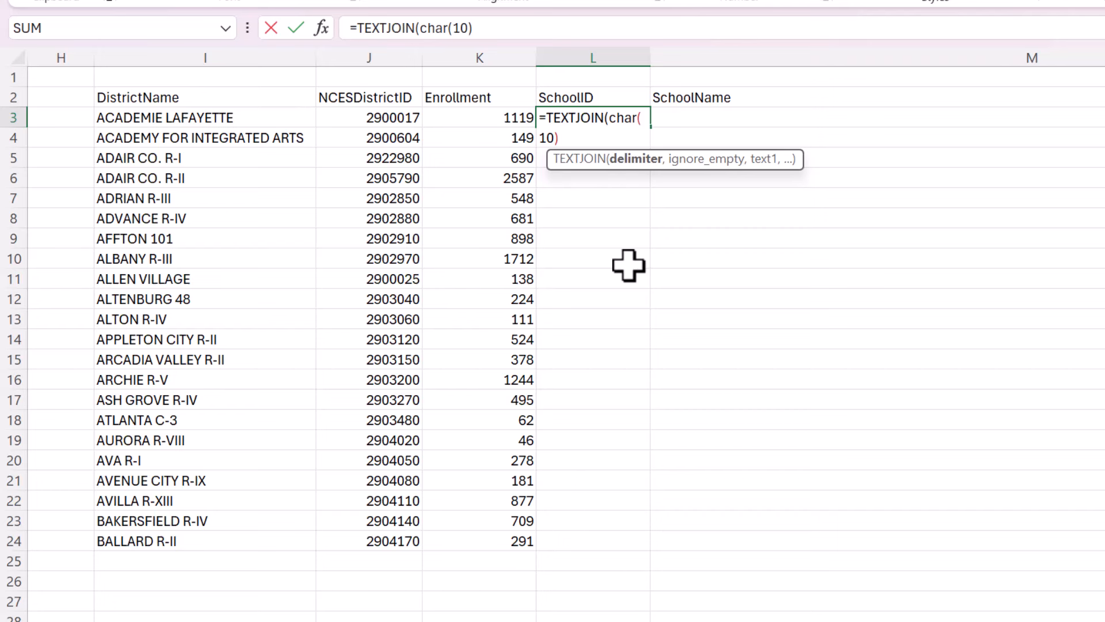
text(,T)
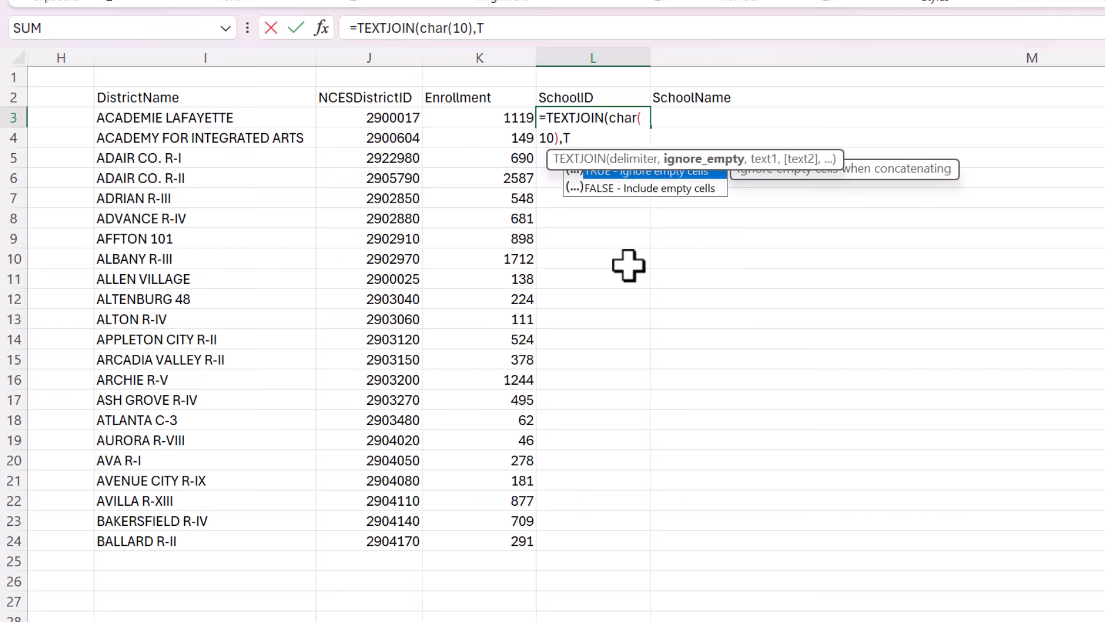
text(RUE,)
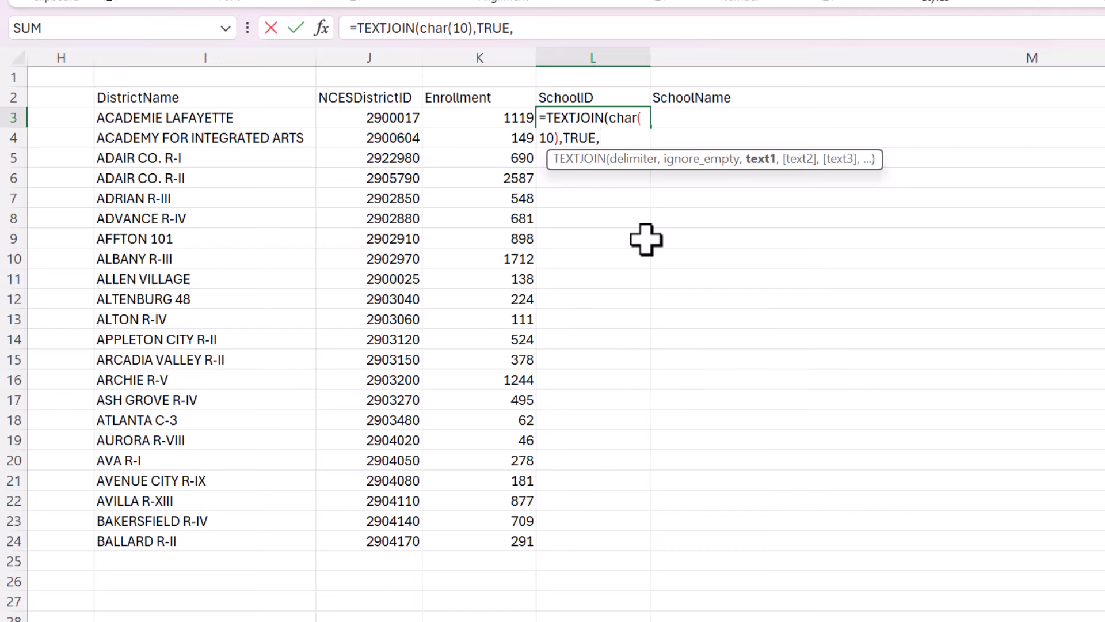
Step: Complete the L3 formula with IF(I3=Example4[DistrictName],Example4[SchoolID],"") as the text to join
text(IF()
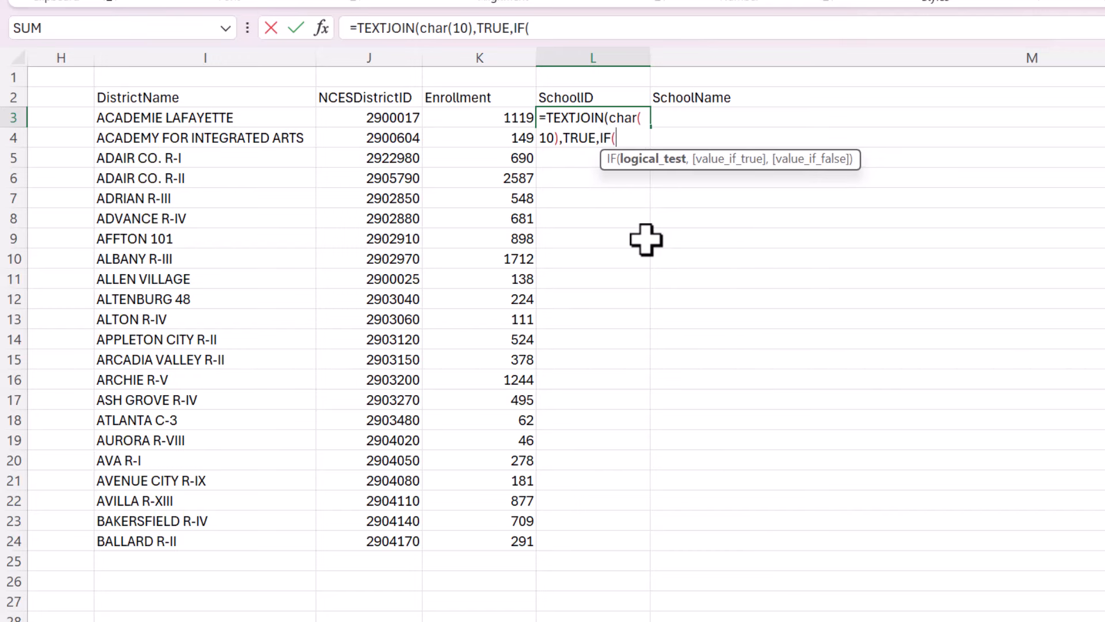
click(138, 116)
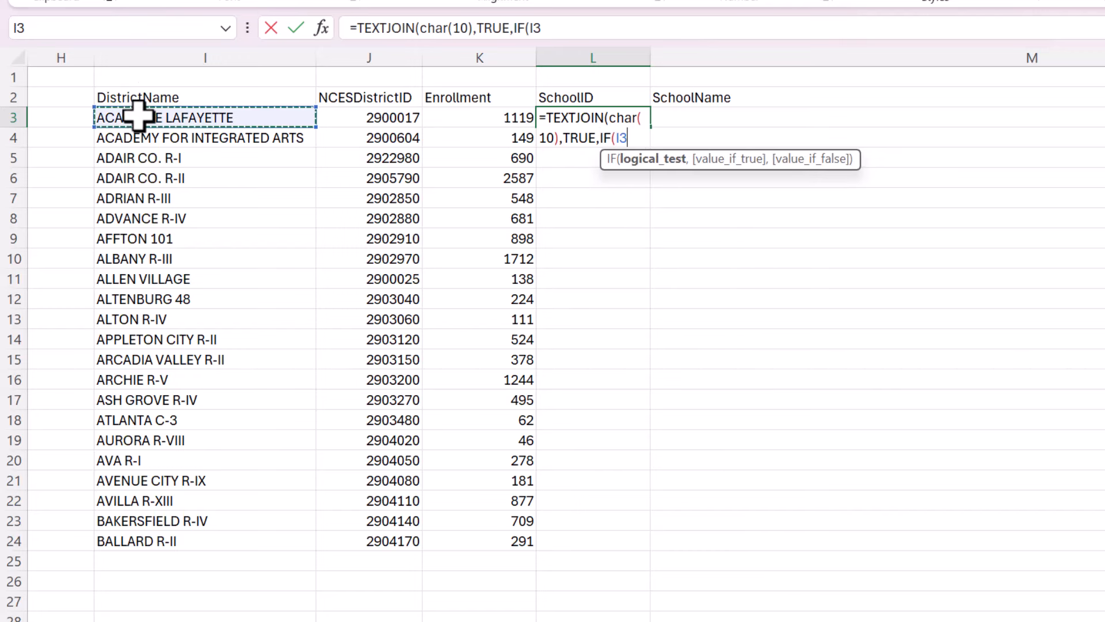
text(=)
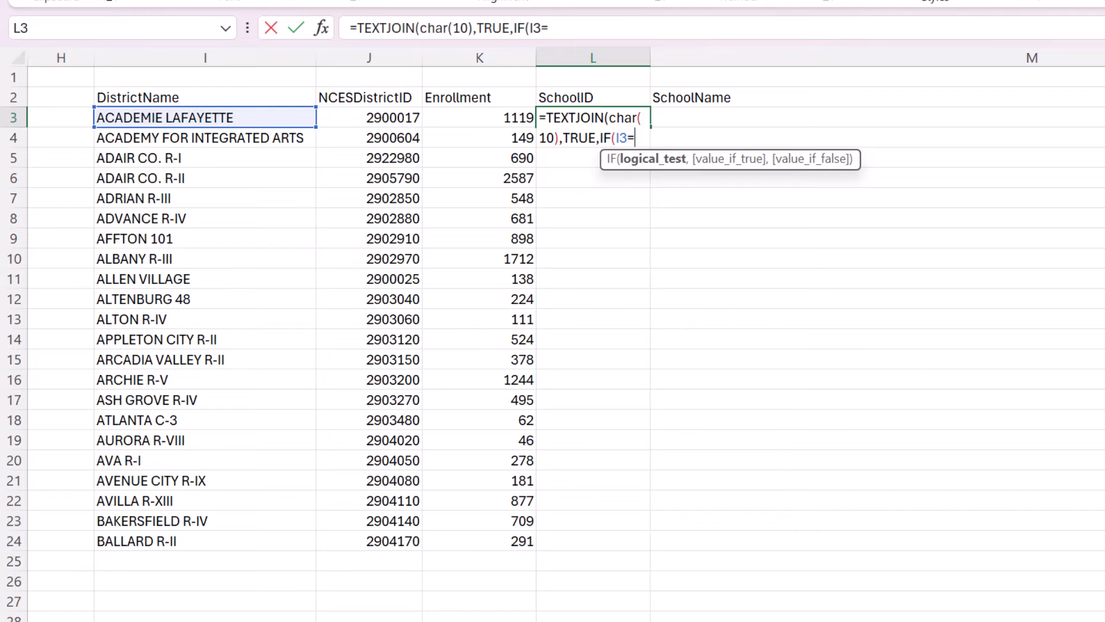
key(ctrl+Page_Up)
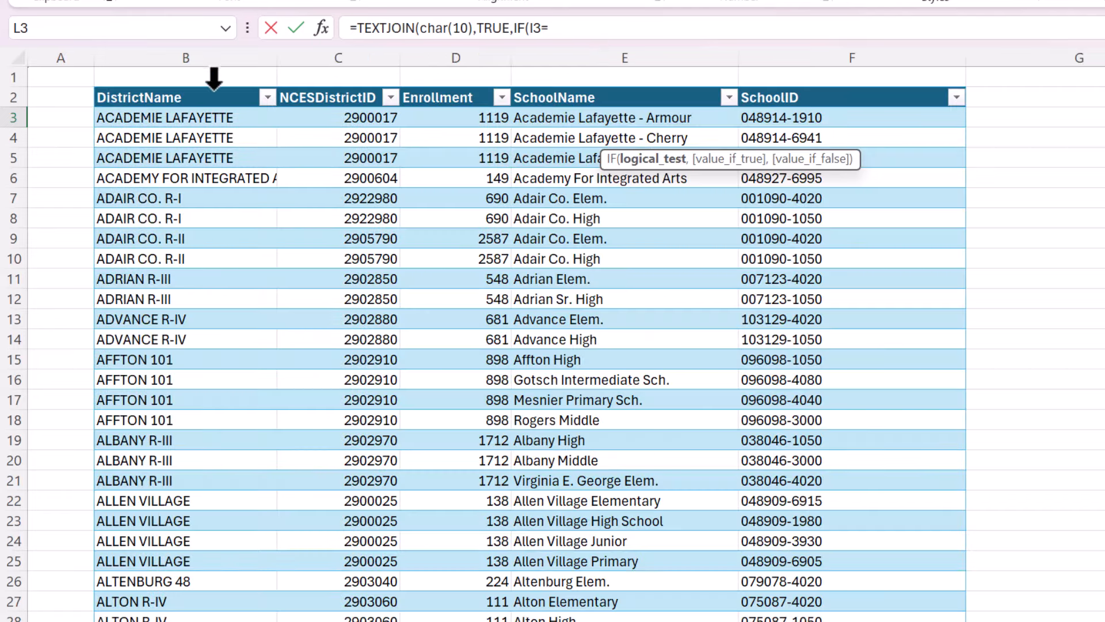
click(215, 80)
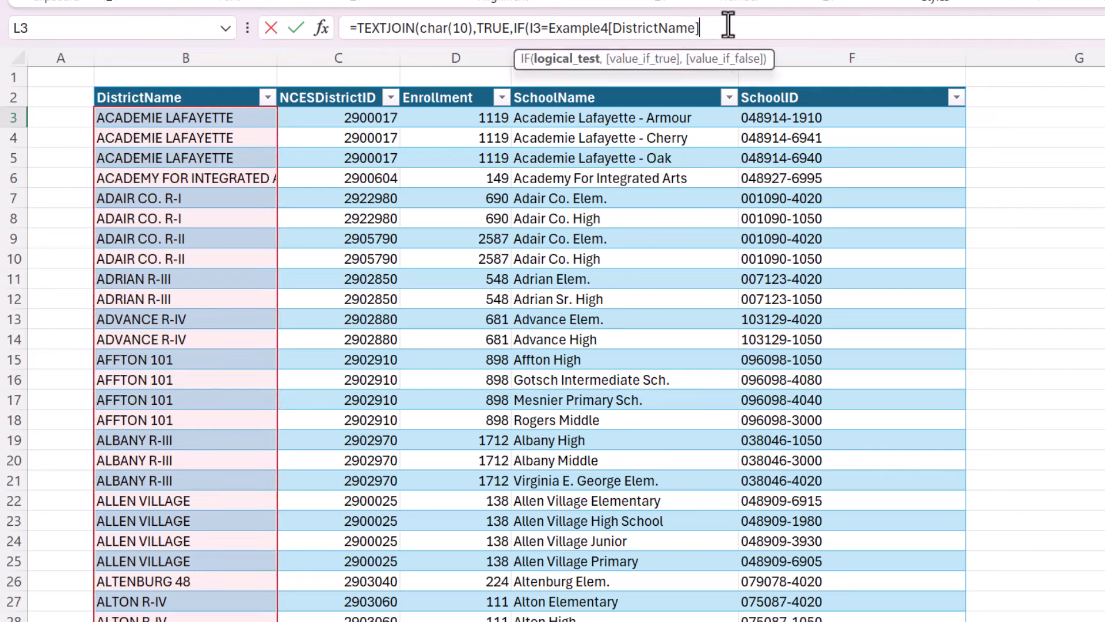
text(,)
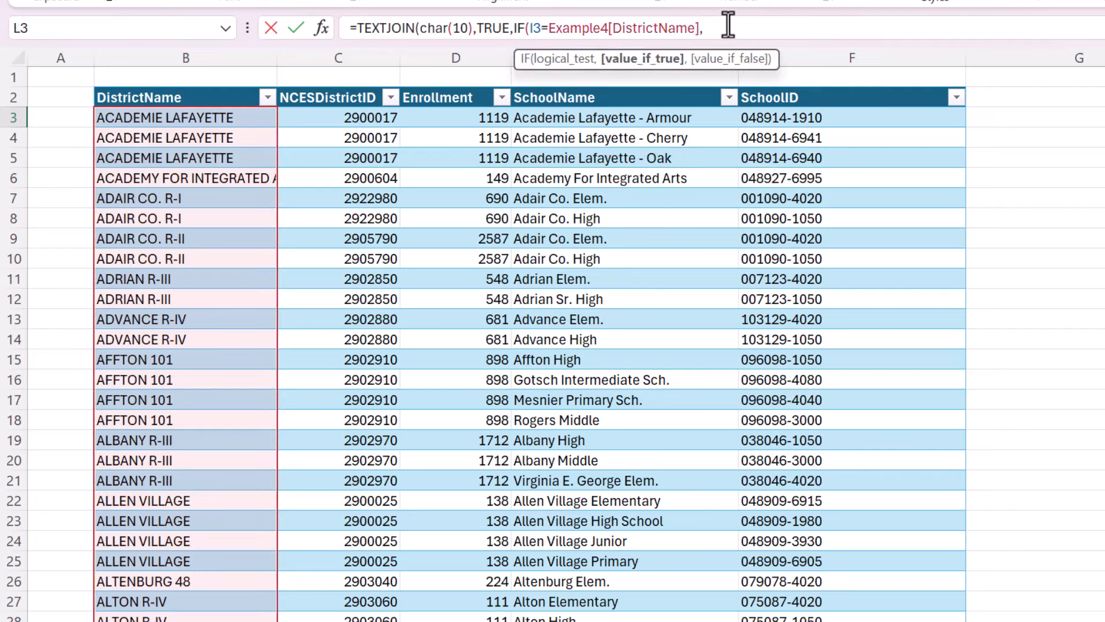
click(774, 86)
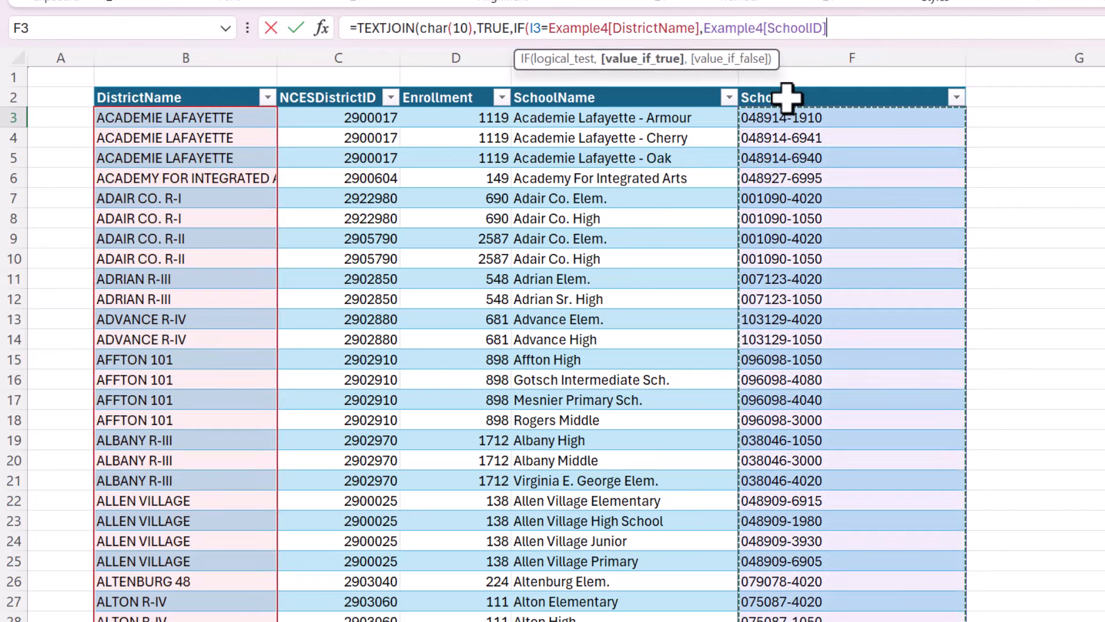
text(,"")))
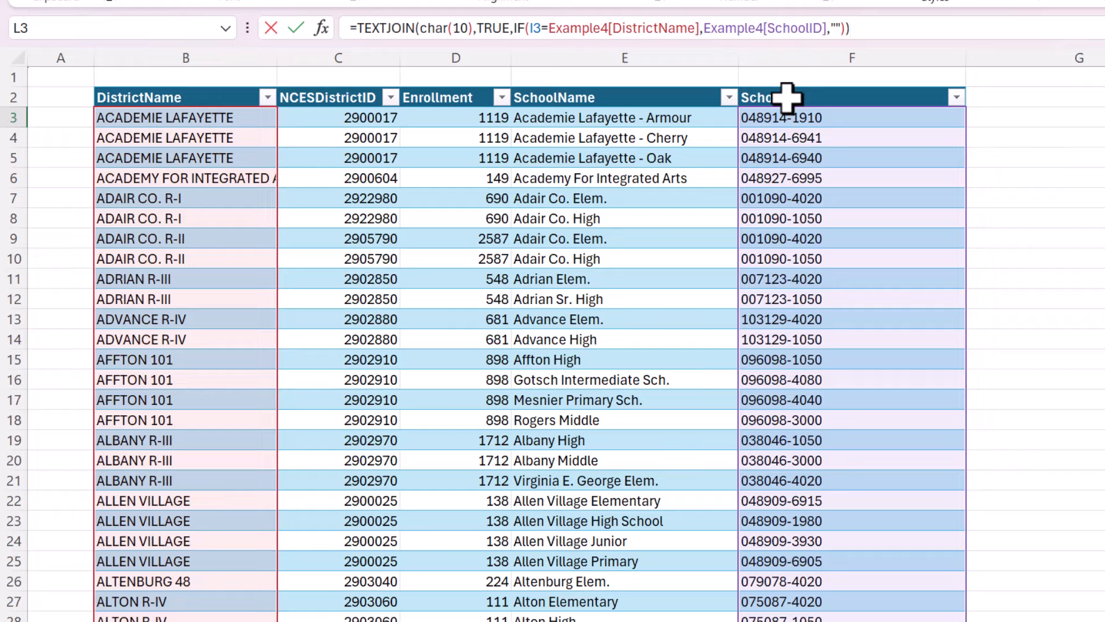
key(Return)
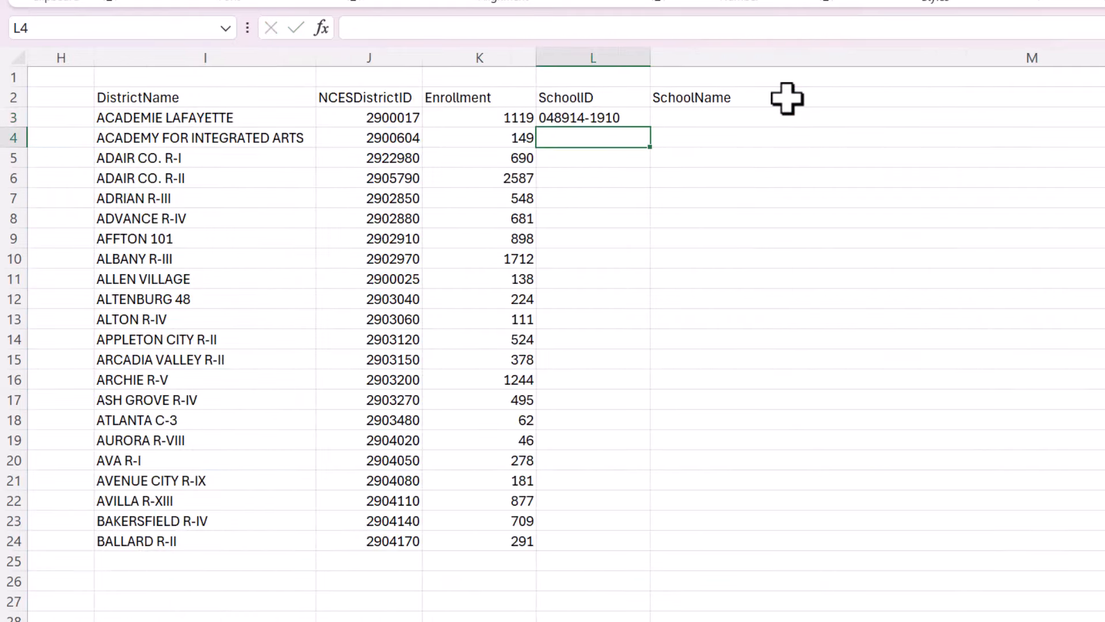
Step: Turn on text wrapping for L3 and fill its SchoolID formula down to L24
key(Up)
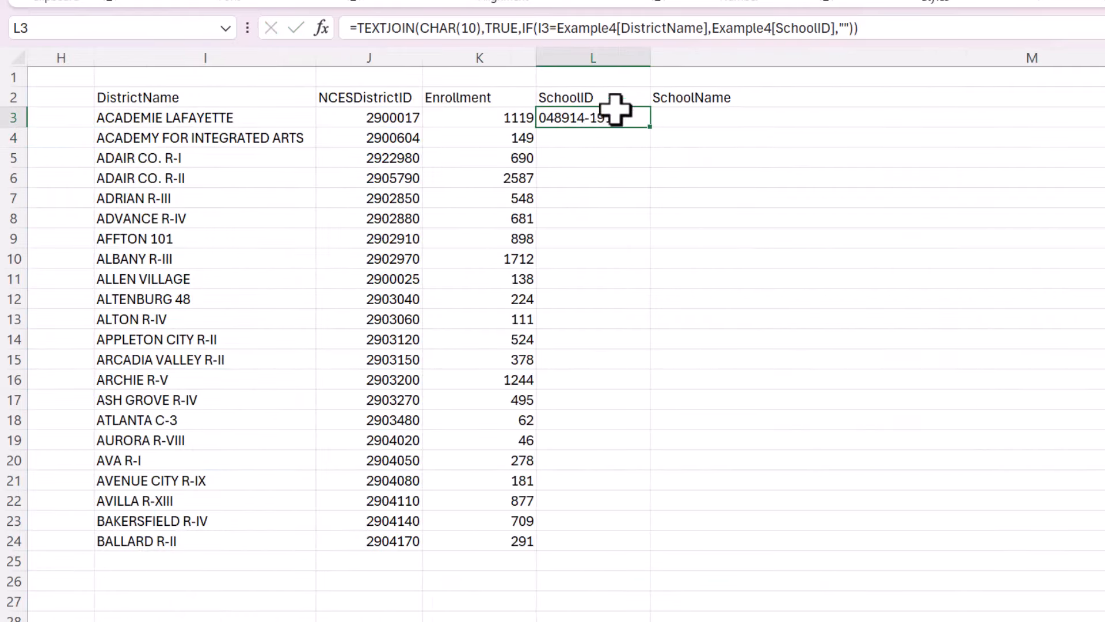
key(alt+h)
key(w)
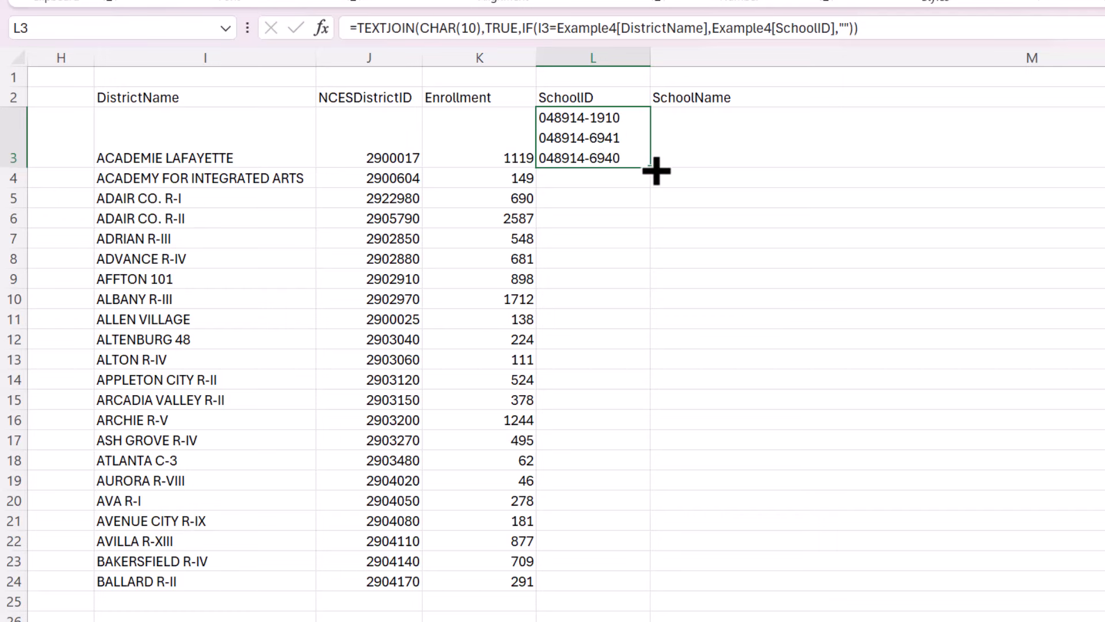
drag(656, 171, 674, 600)
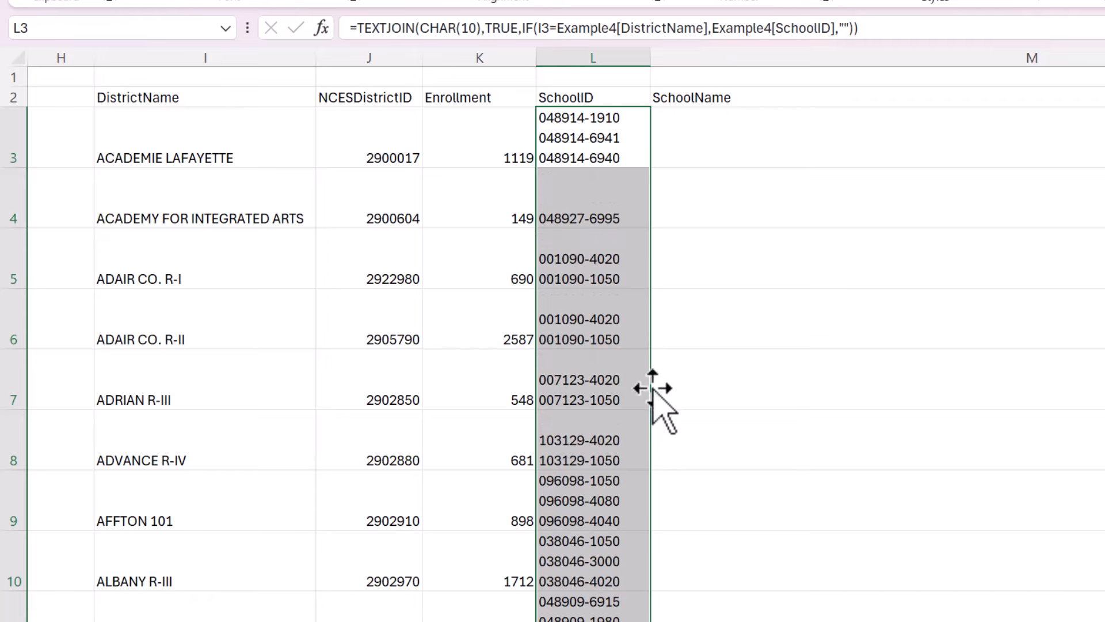
Step: Check the line-separated SchoolID values and their formulas down the summary's SchoolID column
scroll(650, 260, down, 3)
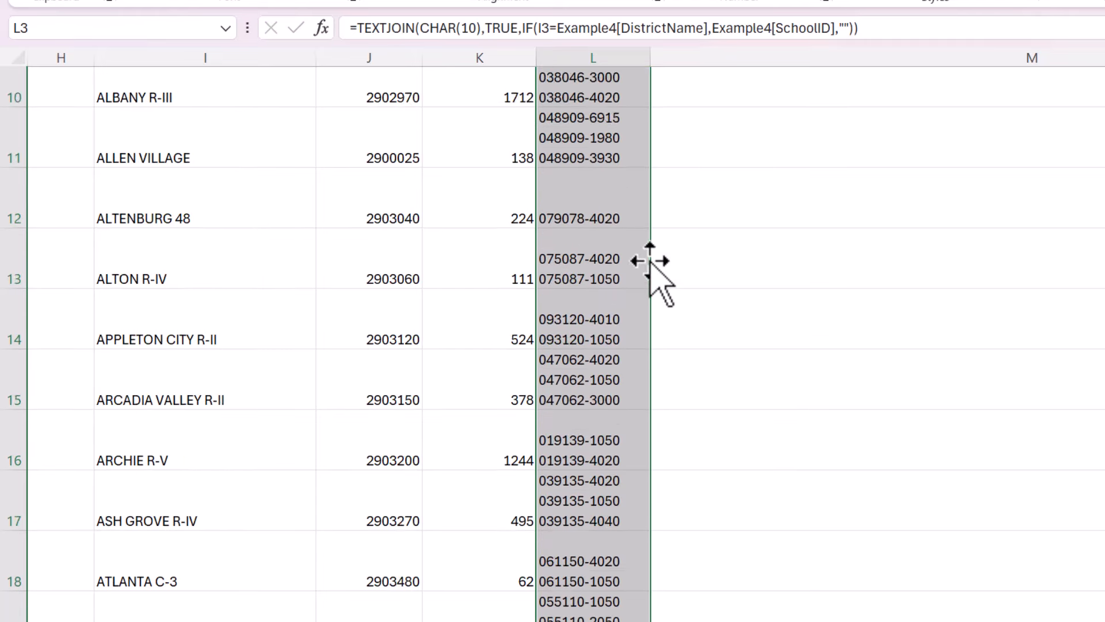
scroll(650, 260, down, 3)
click(642, 296)
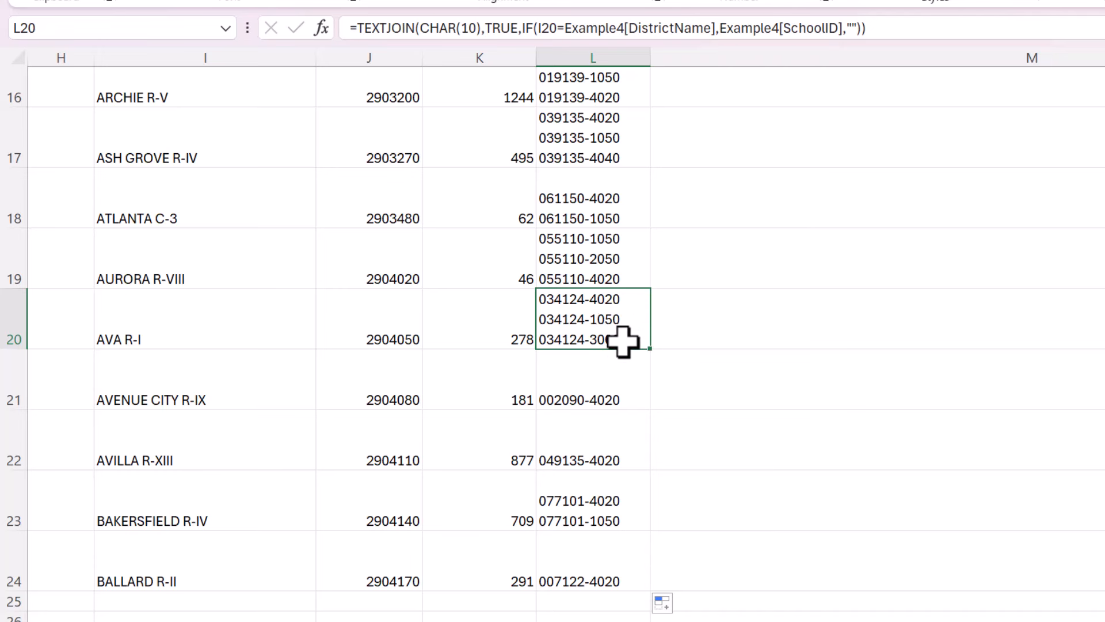
click(599, 385)
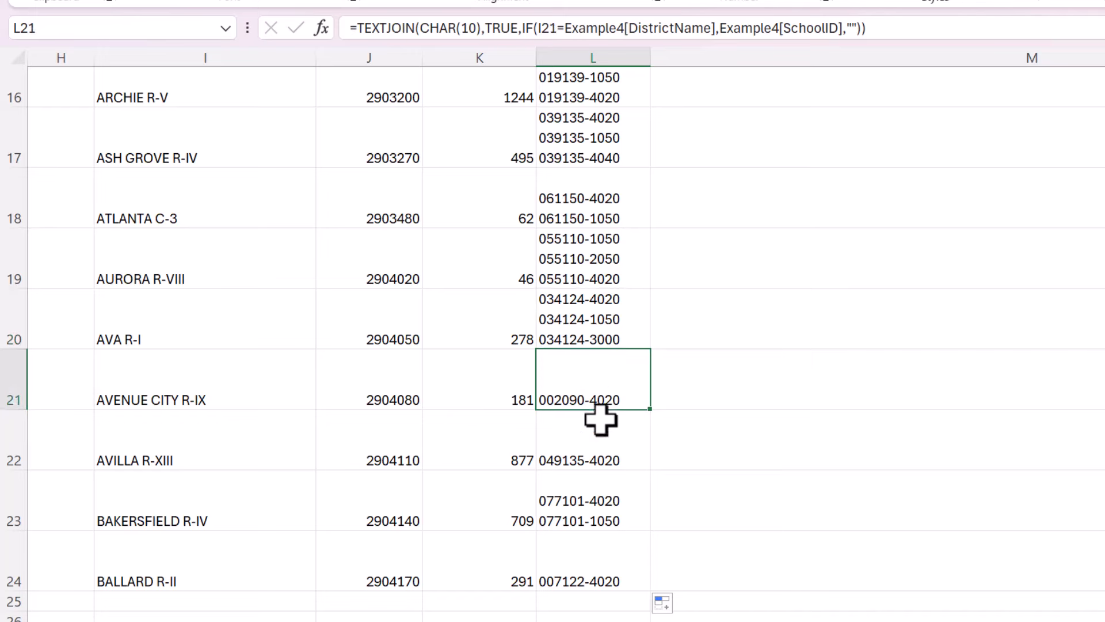
click(599, 422)
scroll(599, 422, up, 4)
scroll(599, 422, up, 1)
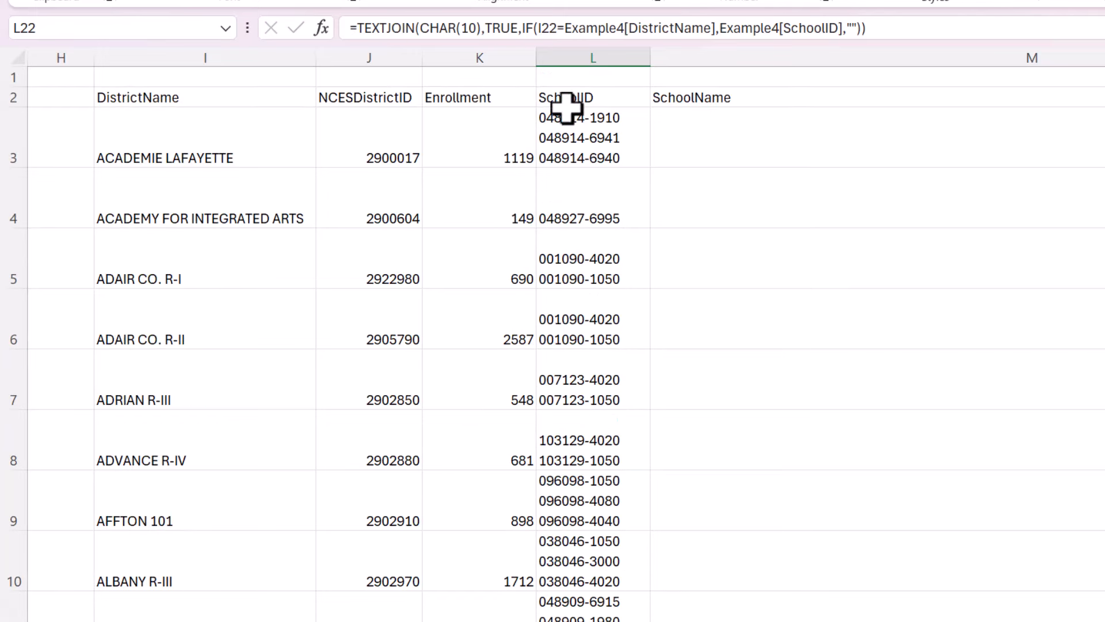
click(572, 138)
Step: Enter =TEXTJOIN(CHAR(10),TRUE,IF(I3=Example4[DistrictName],Example4[SchoolName],"")) in M3 to list each district's school names
click(750, 139)
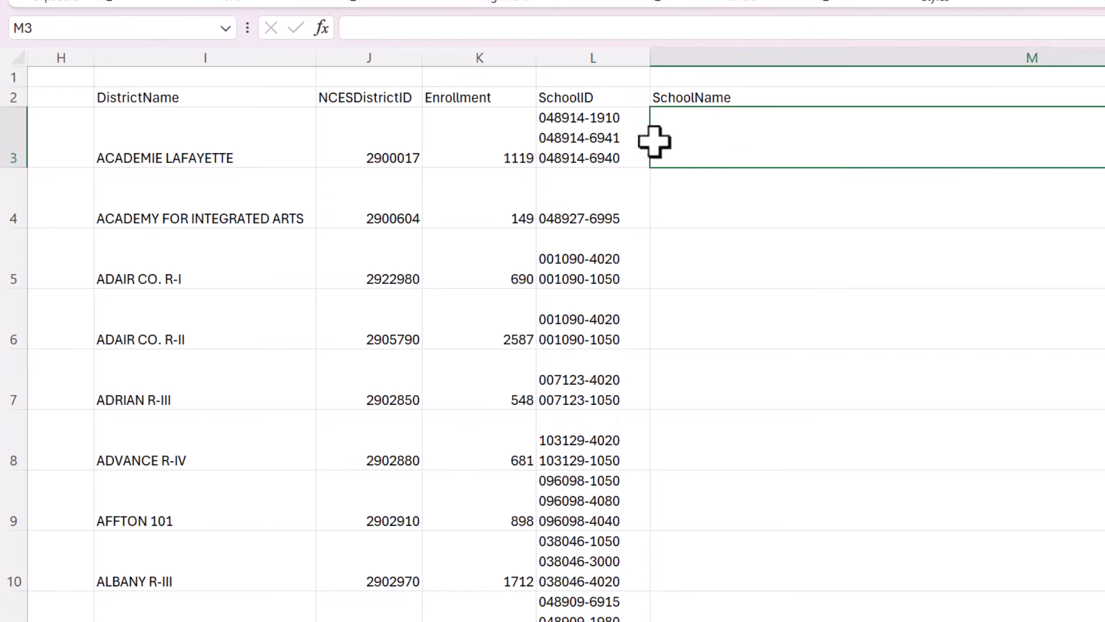
text(=TEXTJOIN(CHAR(10),TRUE,IF(I3=Example4[DistrictName],Example4[SchoolName],"")))
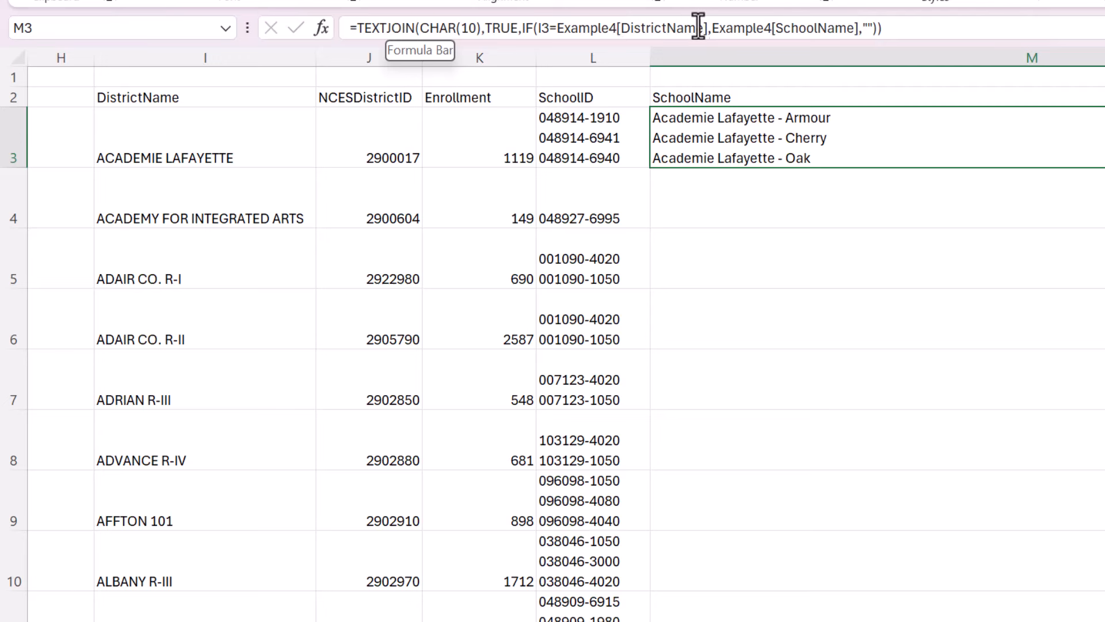
drag(775, 29, 856, 29)
click(855, 29)
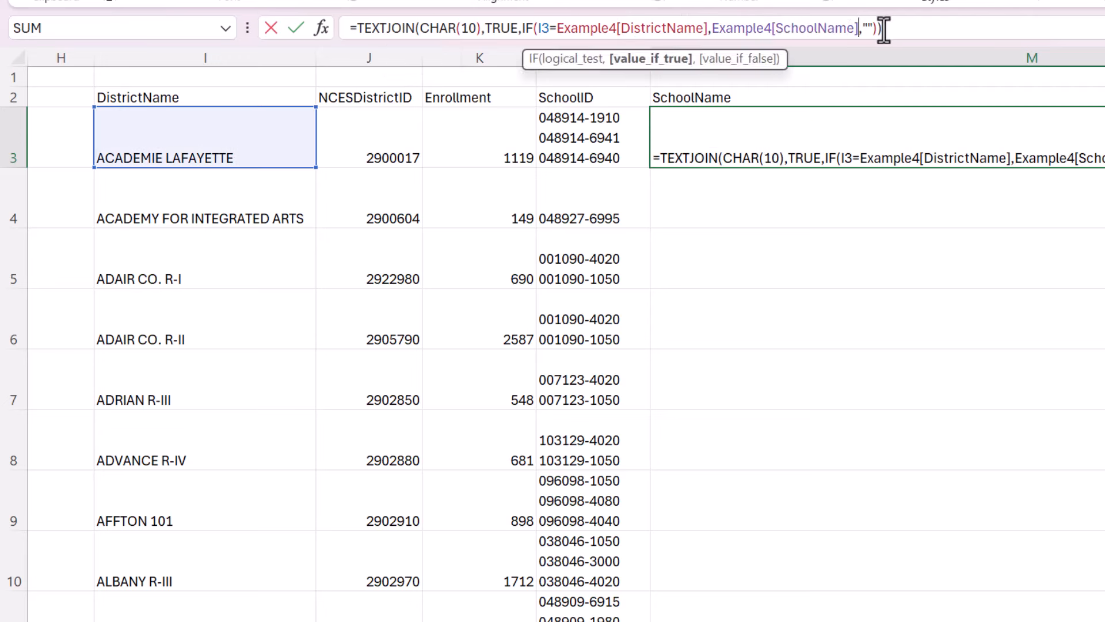
click(961, 30)
key(Return)
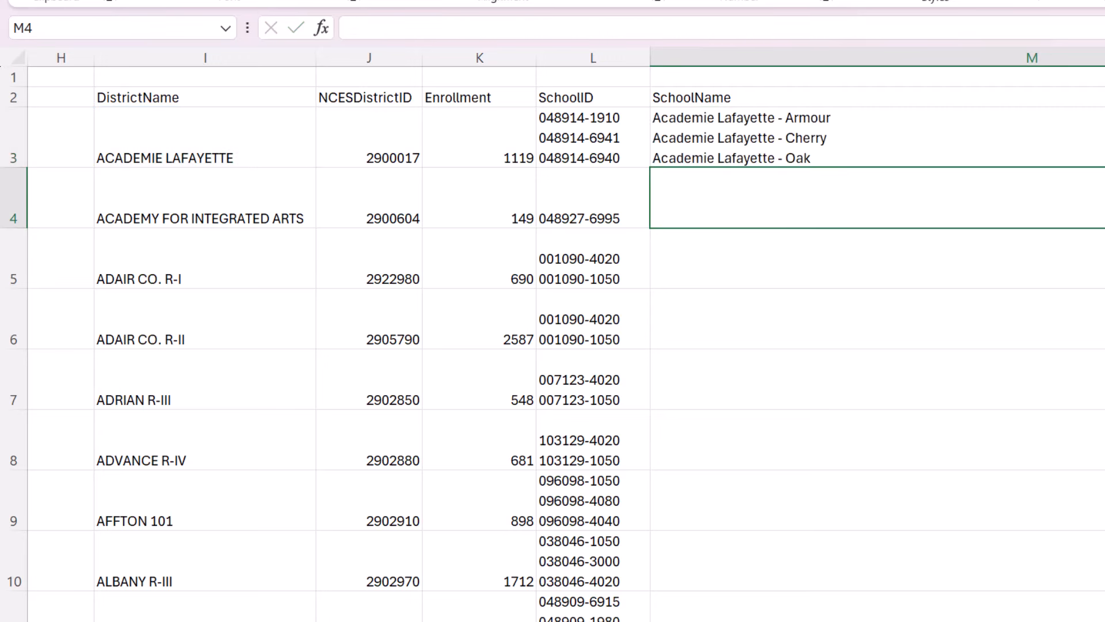
Step: Fill the SchoolName formula from M3 down the remaining district rows of the summary
click(863, 138)
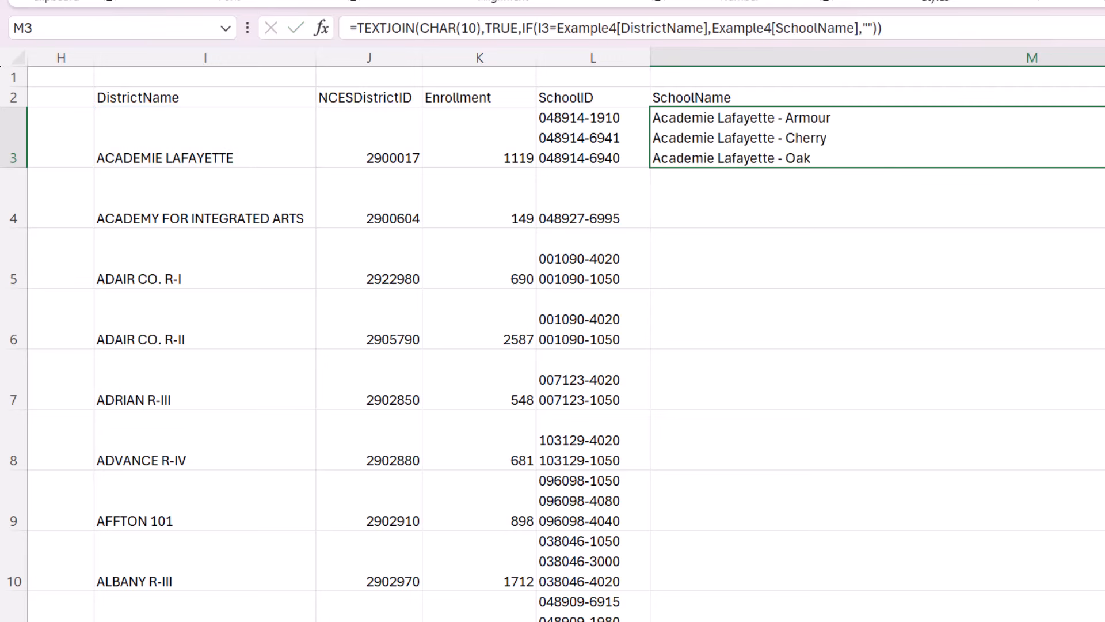
double_click(1102, 167)
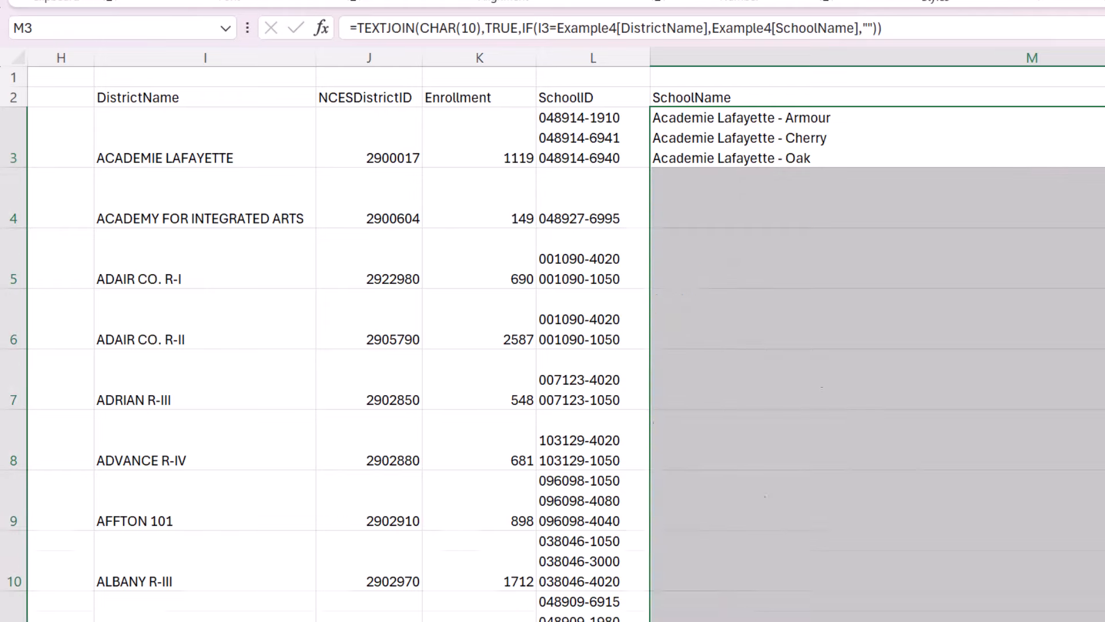
click(816, 182)
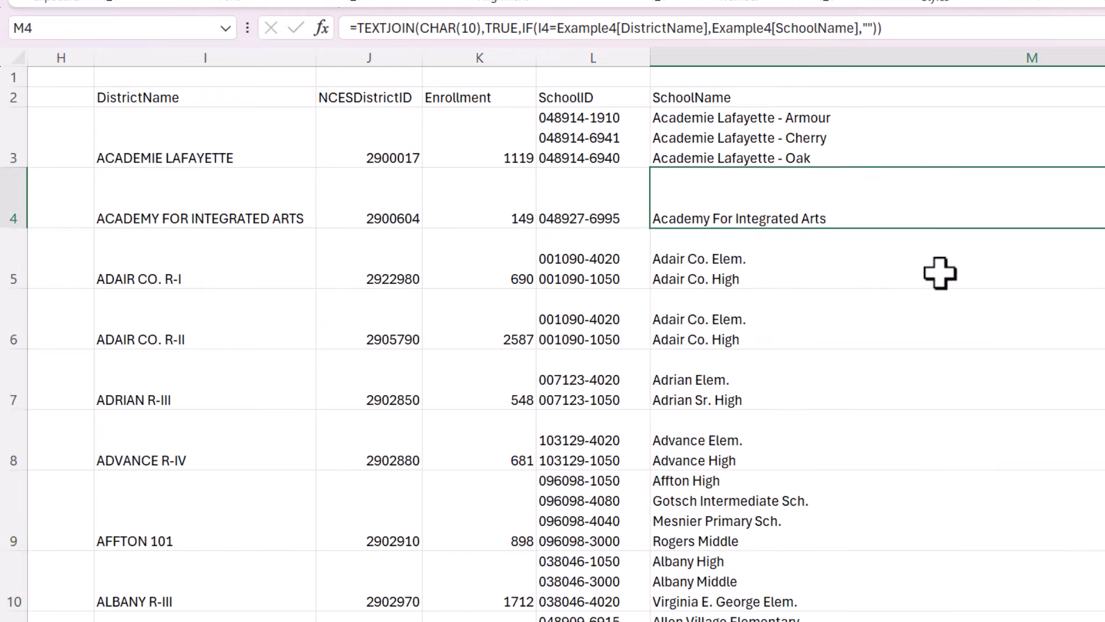
Step: Check that the SchoolID and SchoolName lines pair up within each district row of the summary
scroll(964, 350, down, 3)
scroll(964, 350, down, 2)
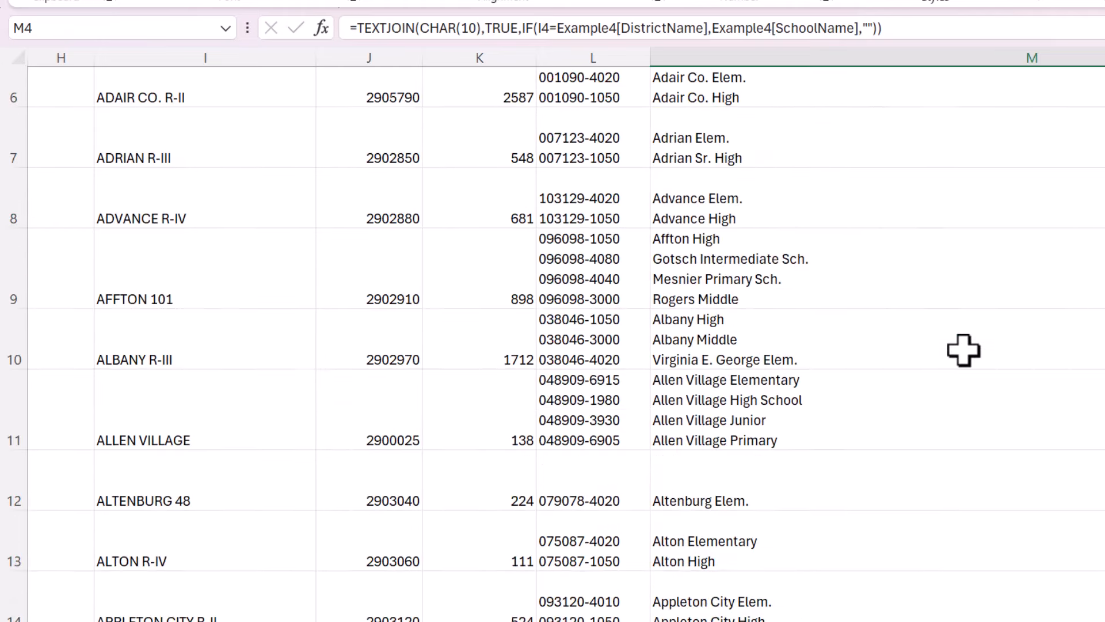
click(648, 361)
drag(651, 362, 688, 360)
click(610, 375)
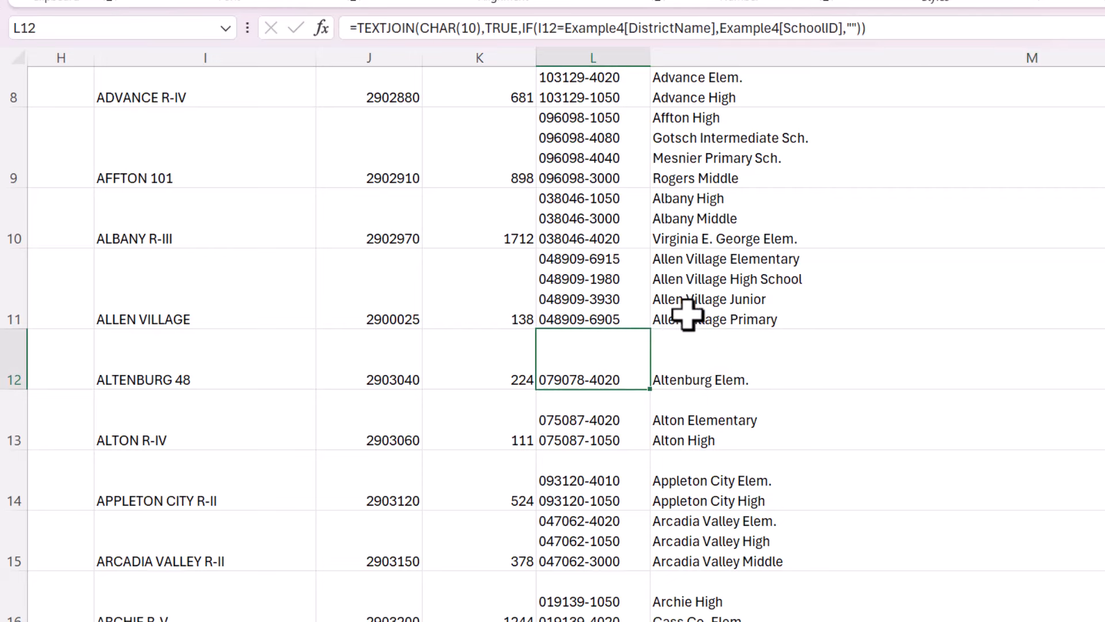
Step: Compare the summary's line-separated SchoolID and SchoolName lists with the SchoolName and SchoolID columns of the source table
drag(686, 314, 615, 311)
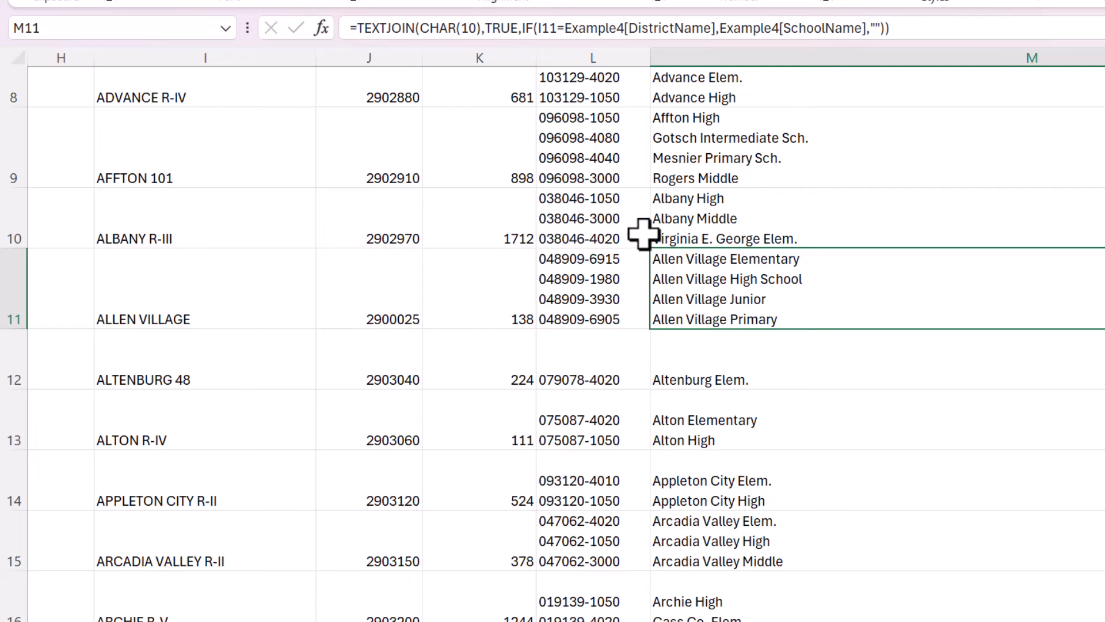
scroll(717, 372, down, 2)
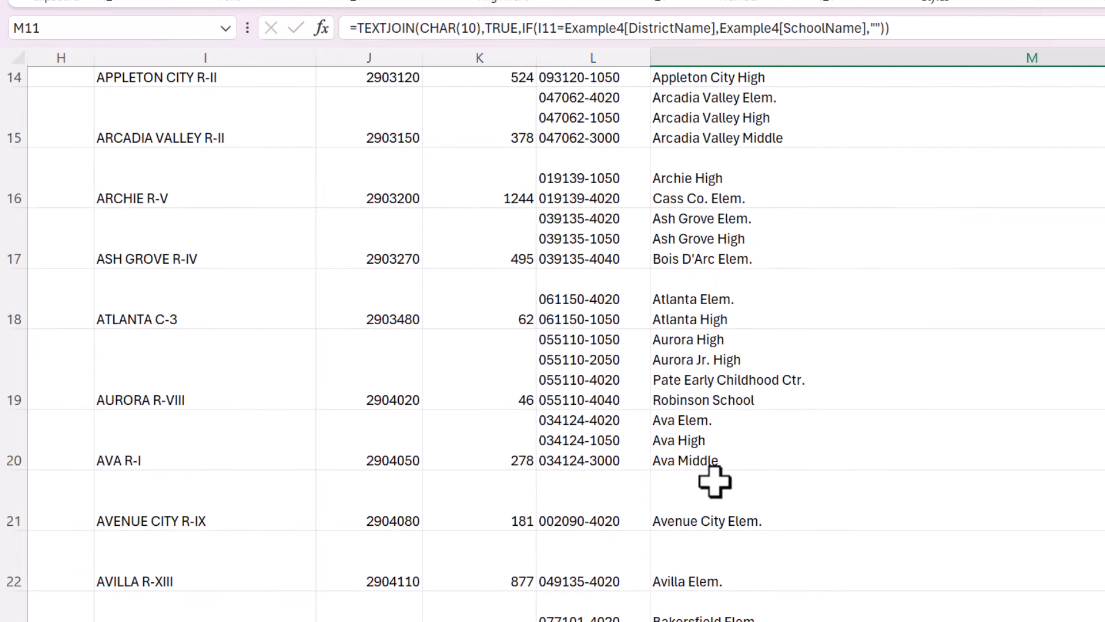
scroll(722, 617, down, 1)
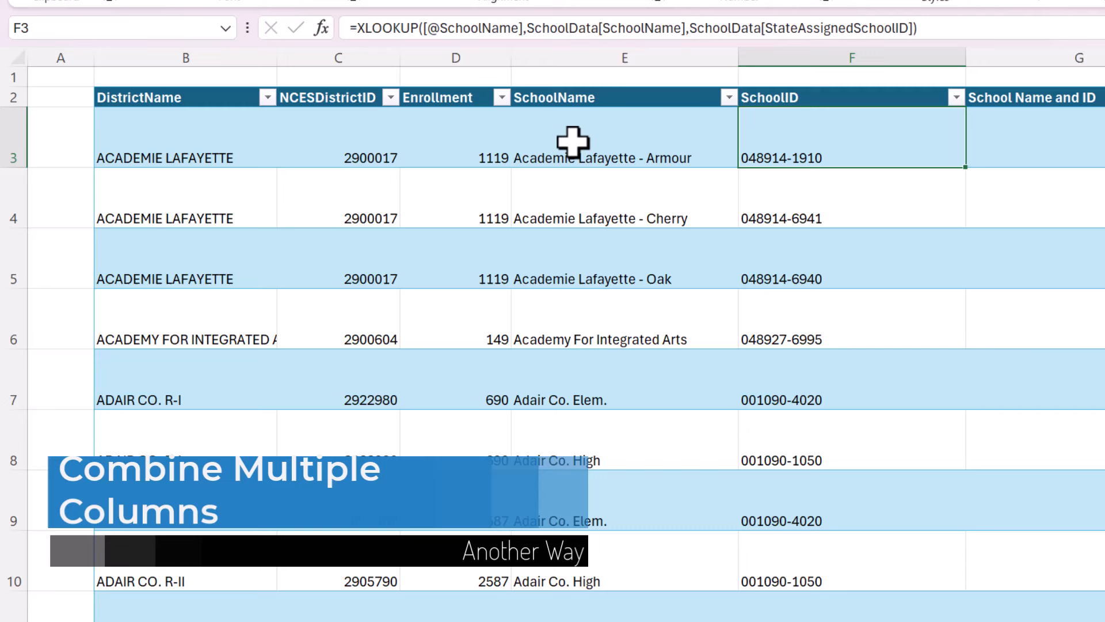
click(573, 140)
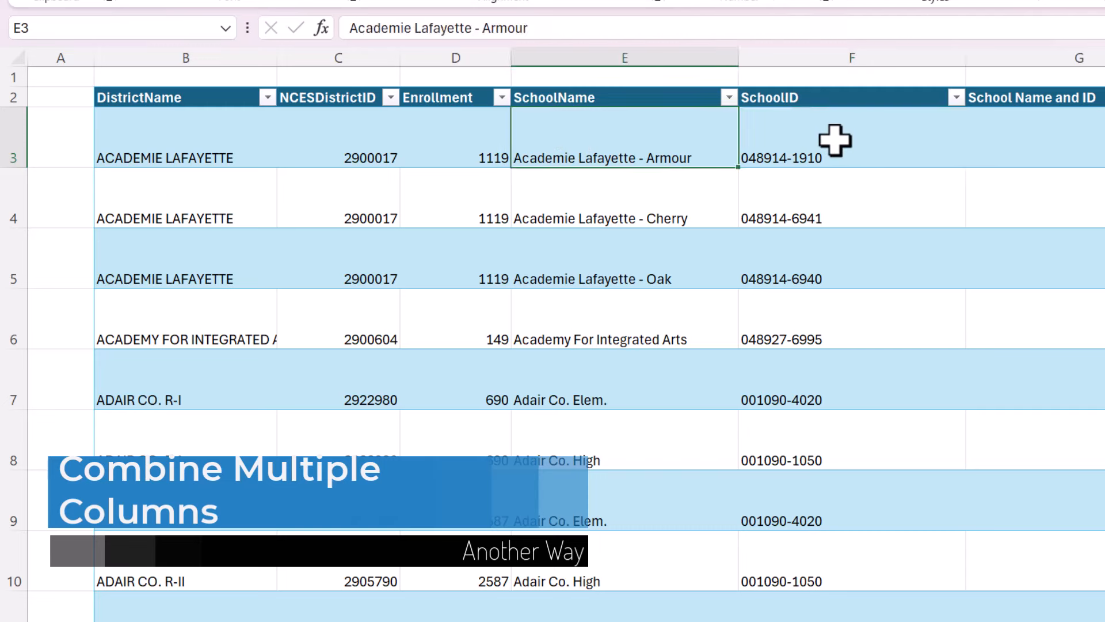
click(836, 139)
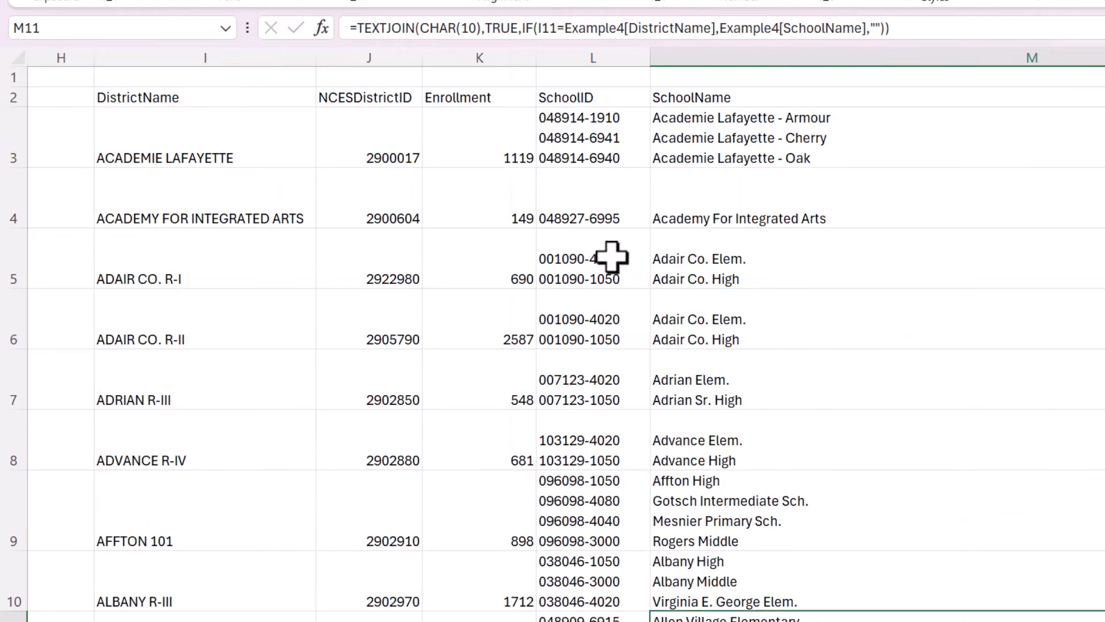
click(601, 144)
click(812, 141)
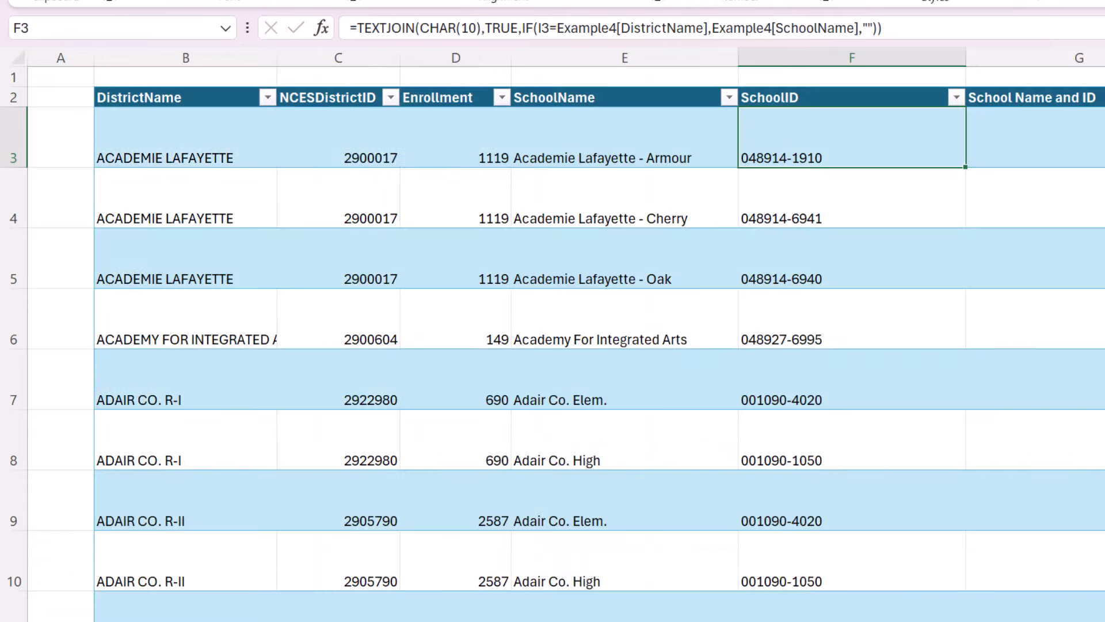
click(1067, 138)
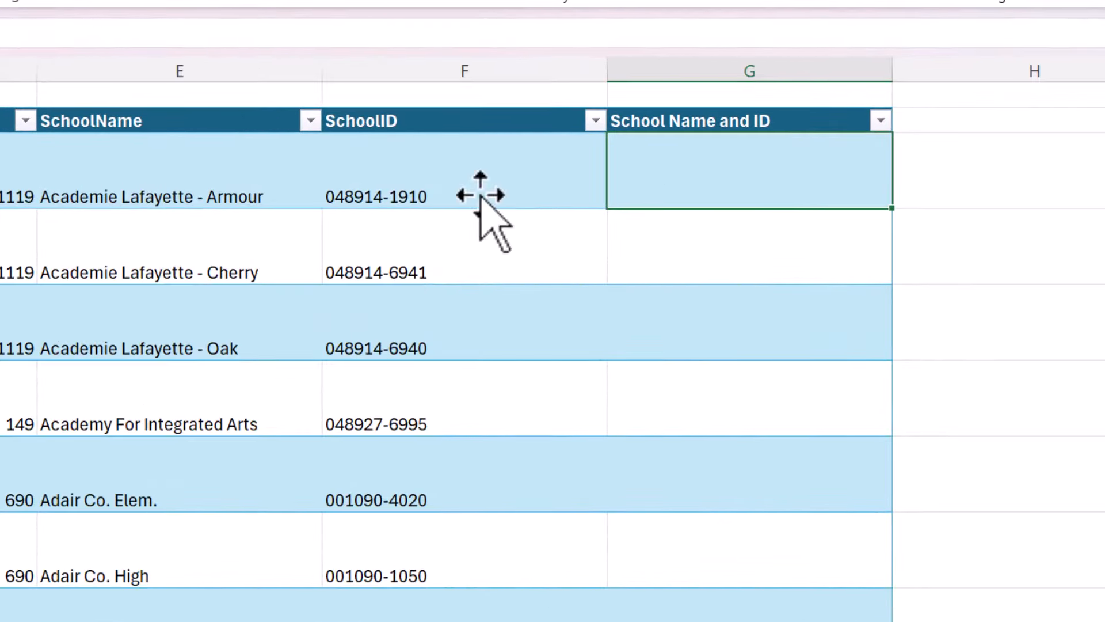
drag(203, 189, 353, 187)
click(824, 198)
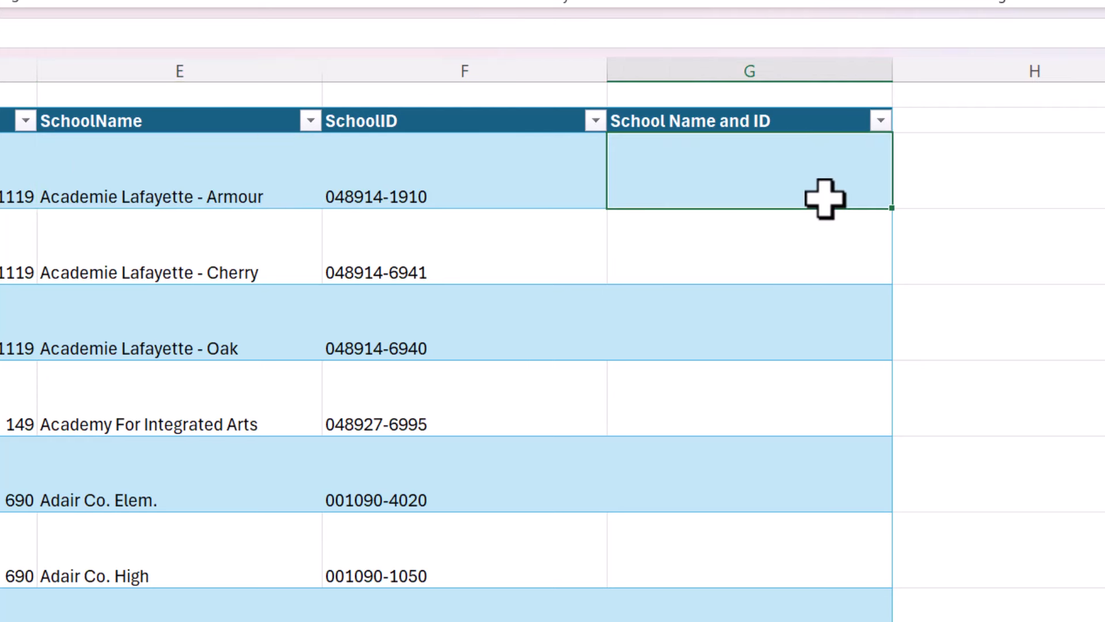
double_click(797, 164)
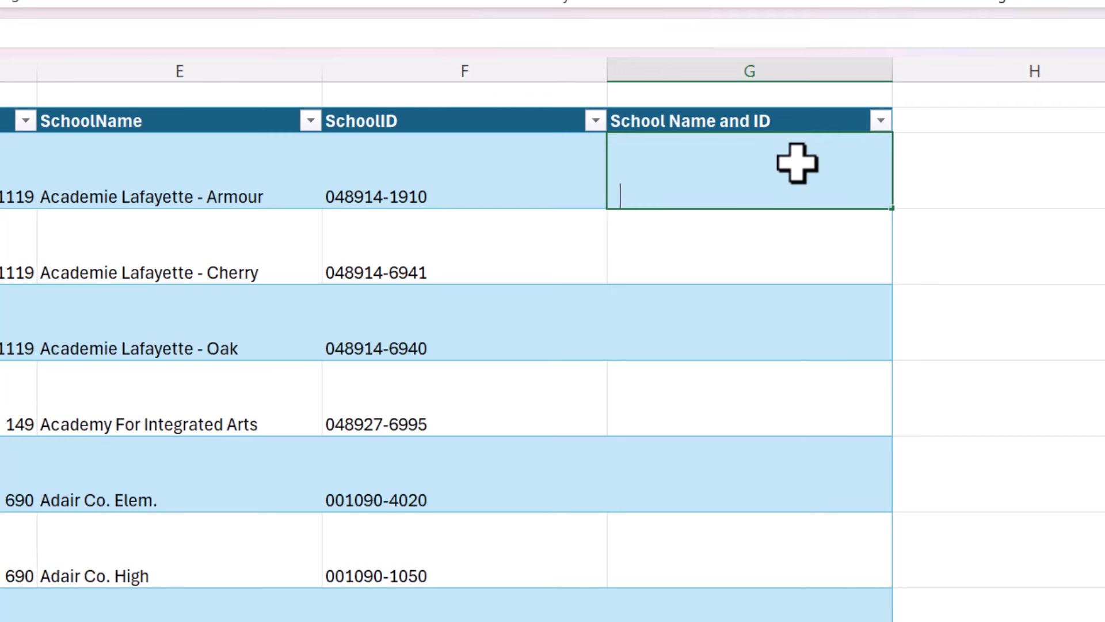
text(=CONCAT()
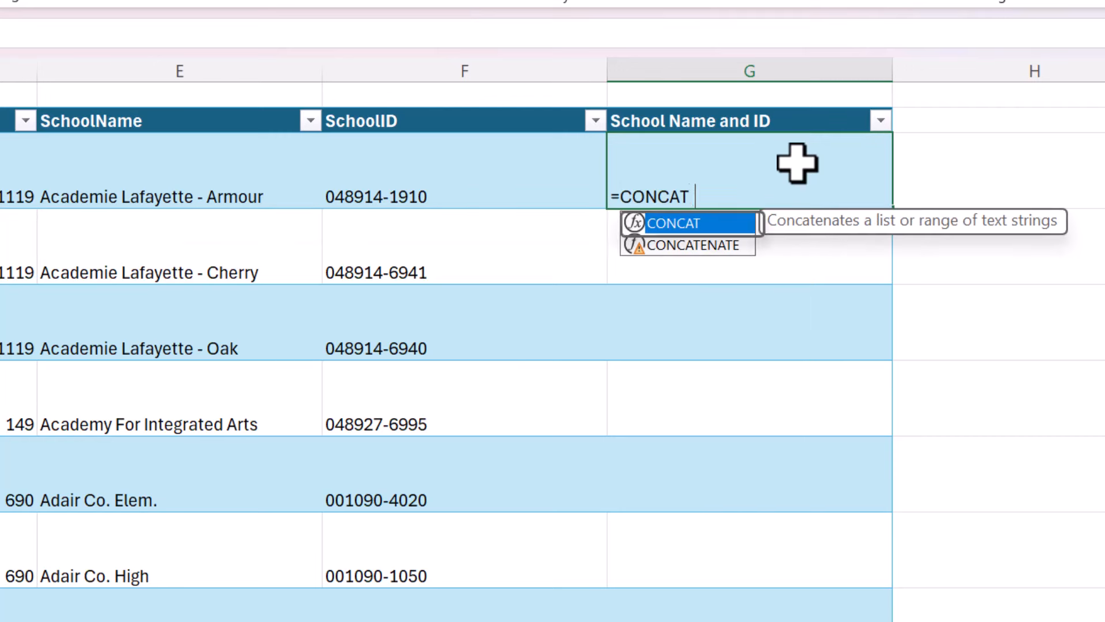
click(201, 176)
text(,)
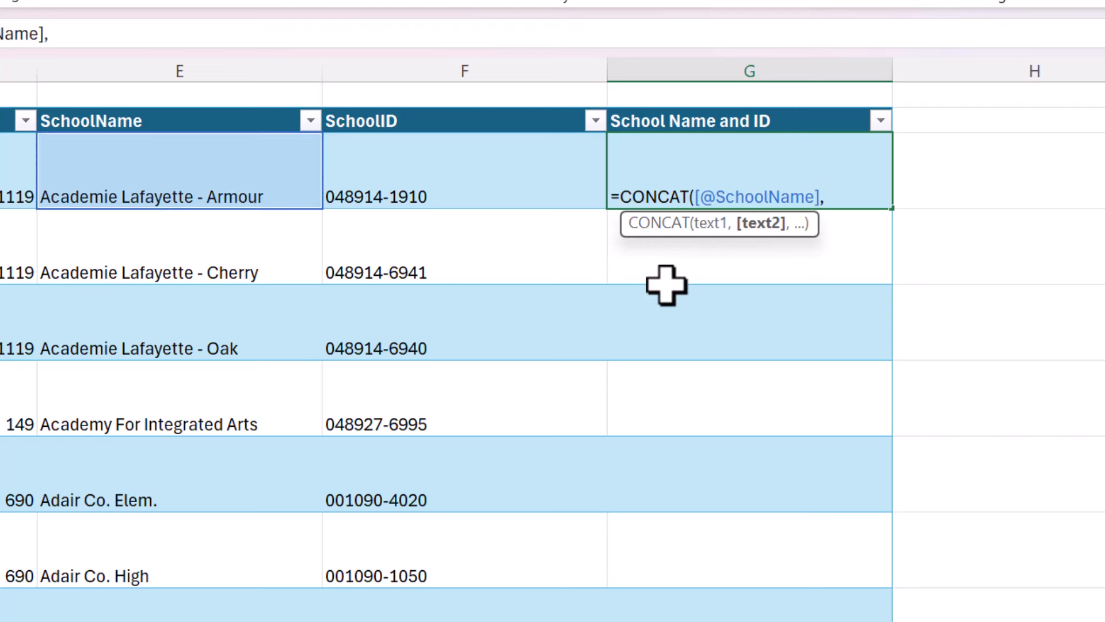
text(")
text((",)
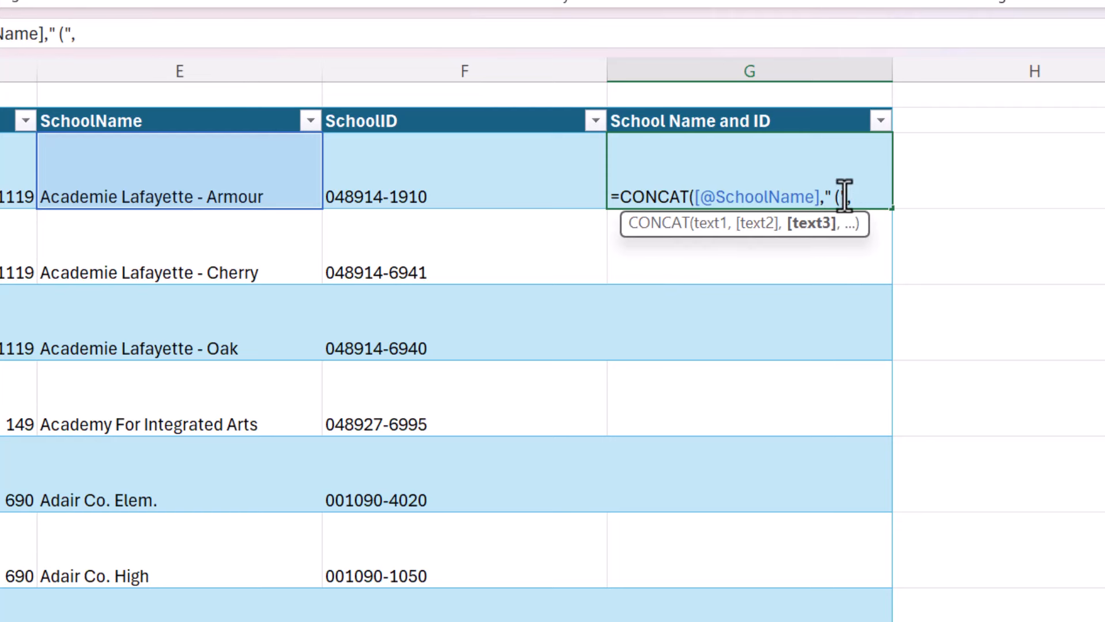
drag(847, 195, 825, 198)
click(867, 202)
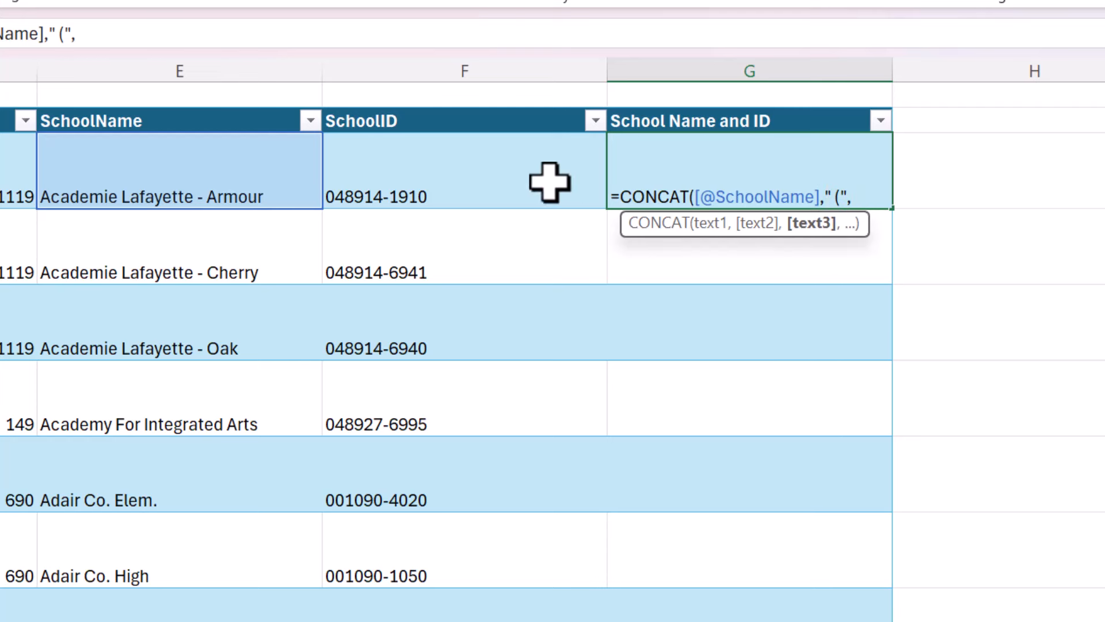
click(430, 181)
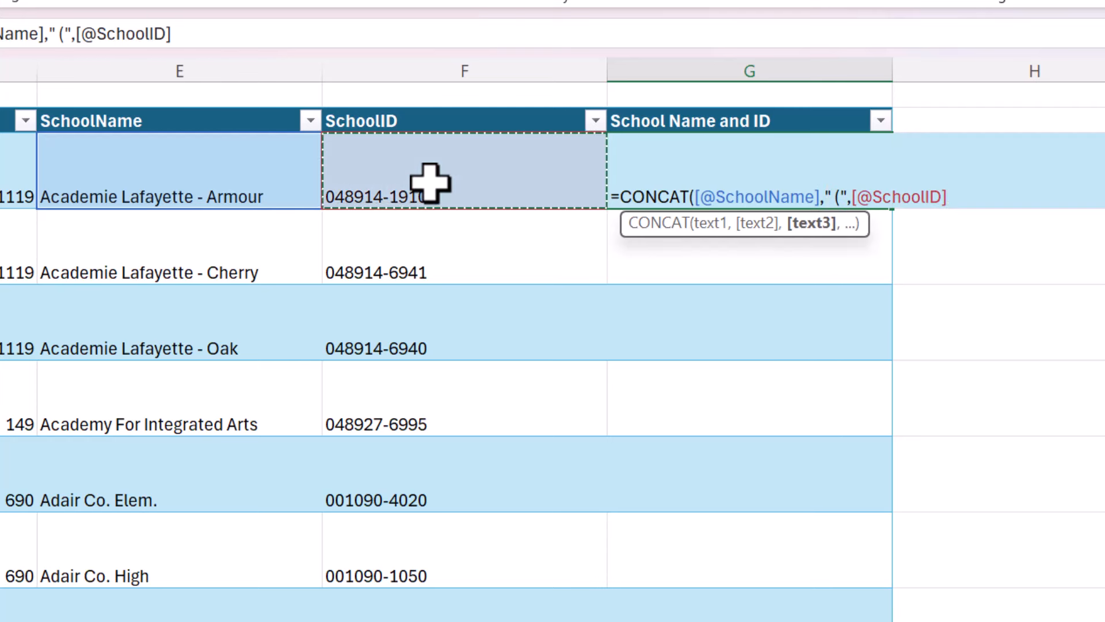
text(,)
text("))
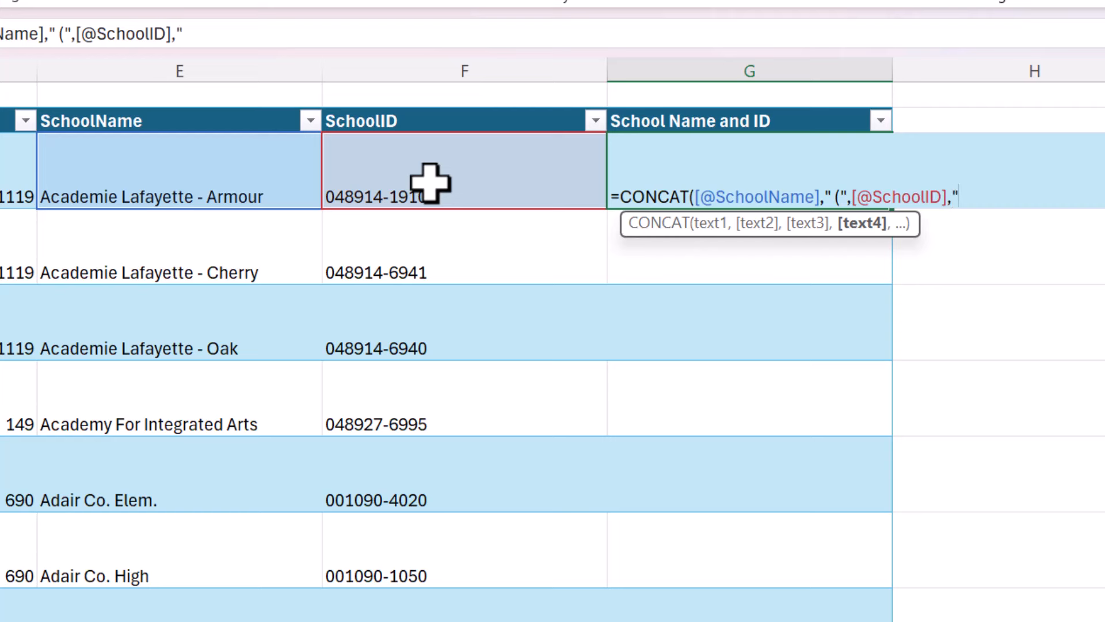
text(")
text())
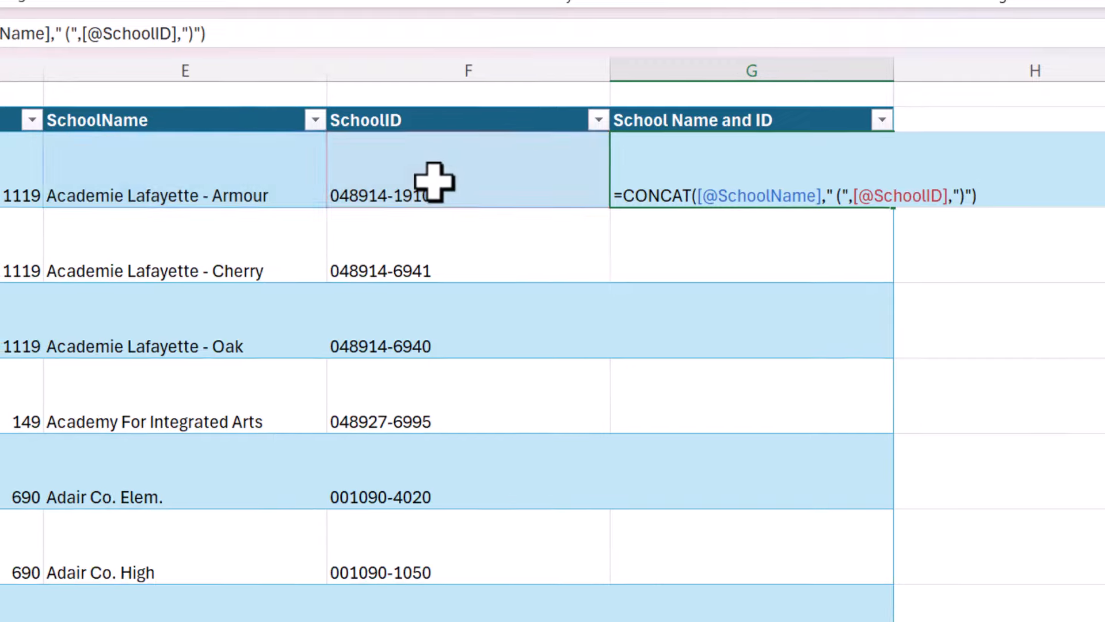
key(Return)
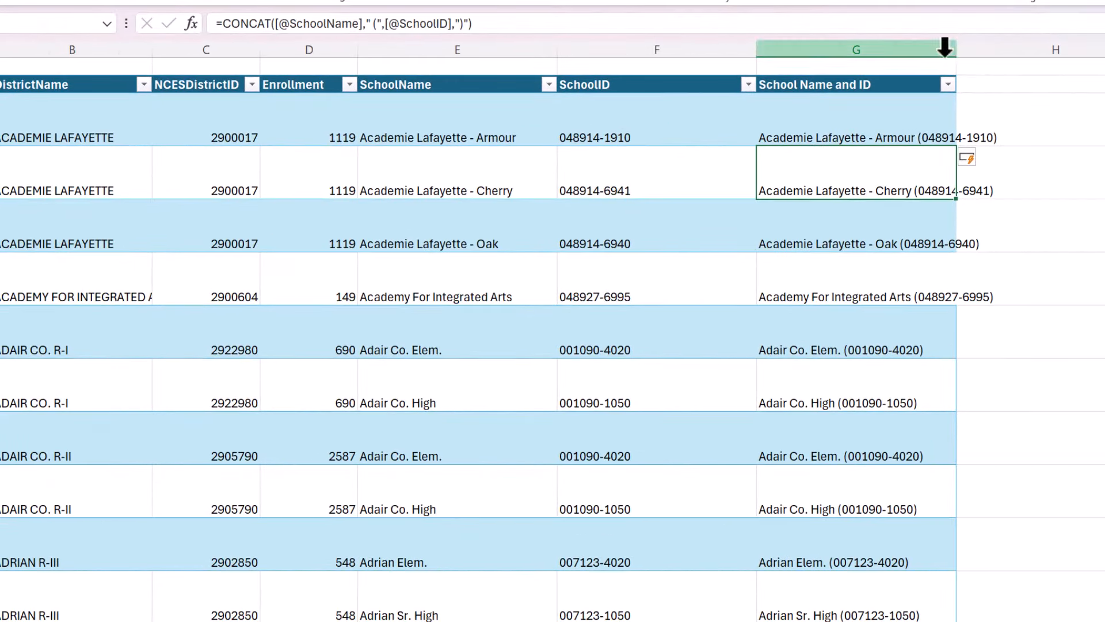
Step: Widen the School Name and ID column to fit its text and check the combined entries
drag(956, 50, 1036, 57)
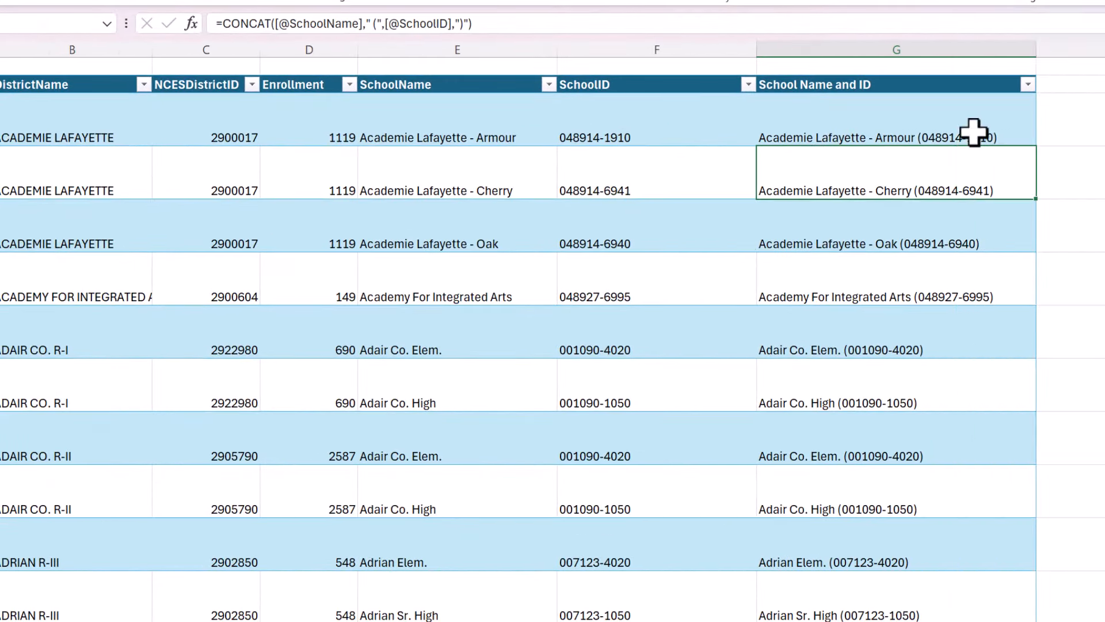
click(907, 282)
click(896, 353)
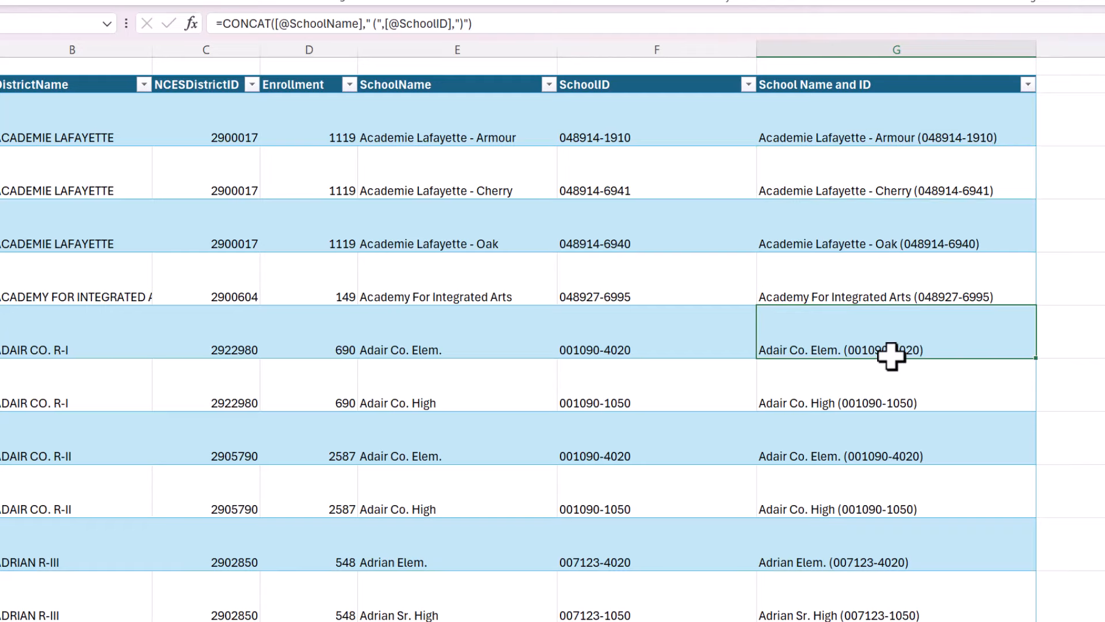
click(843, 113)
Step: Change the summary formula in M3 to =TEXTJOIN(CHAR(10),TRUE,IF(J3=Example5[DistrictName],Example5[School Name and ID],""))
click(1079, 143)
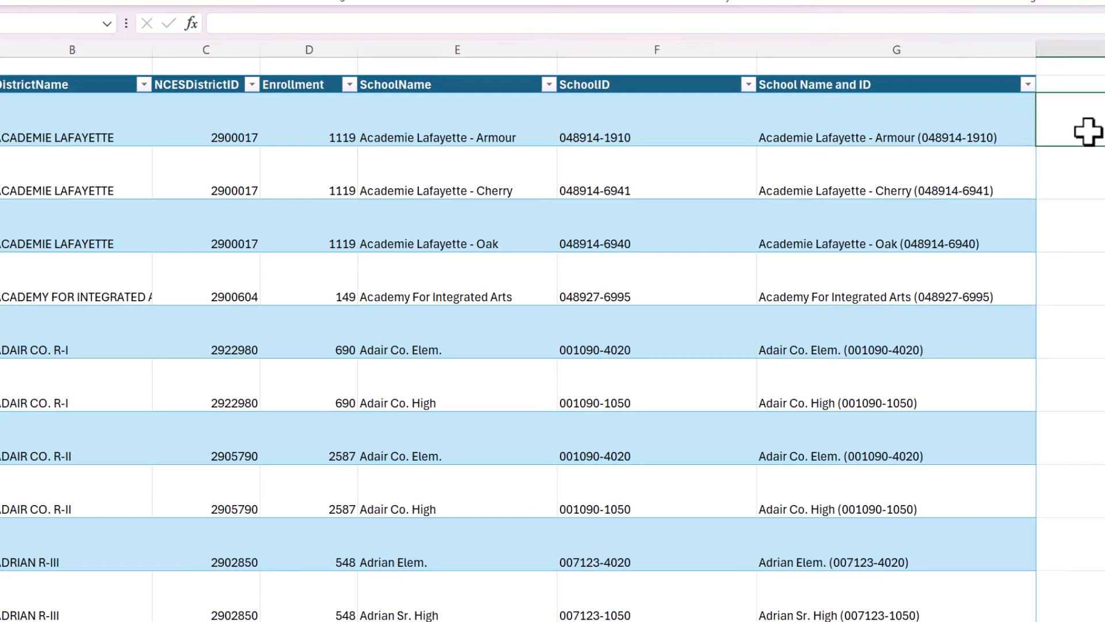
key(Right)
key(Right)
key(Right)
key(Right)
key(Right)
key(Right)
key(Right)
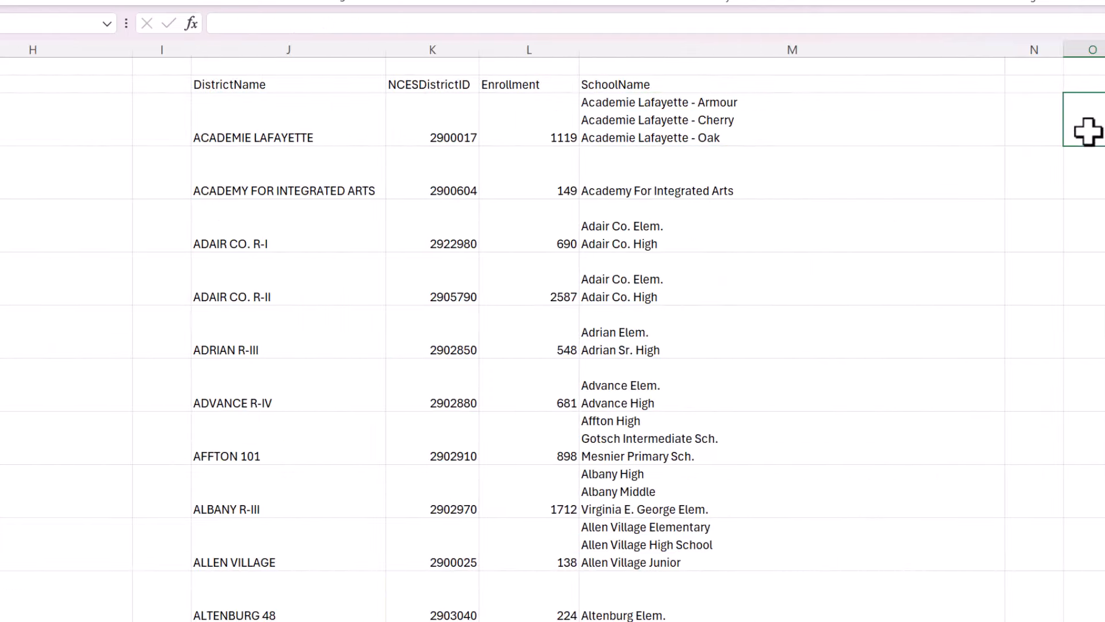
key(Left)
key(Left)
click(611, 24)
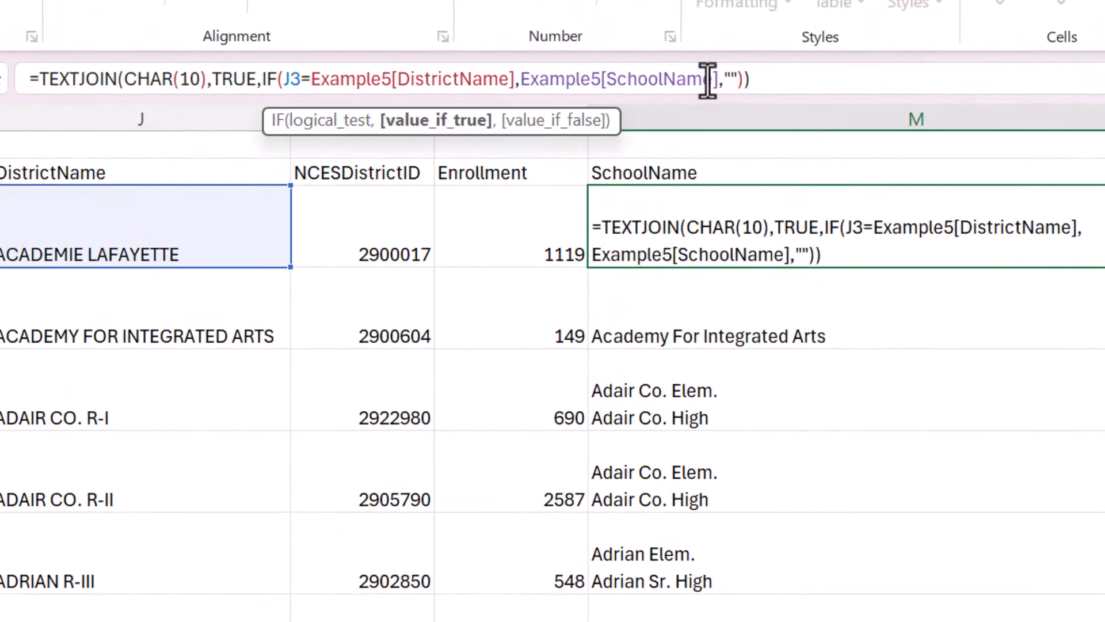
drag(718, 80, 598, 79)
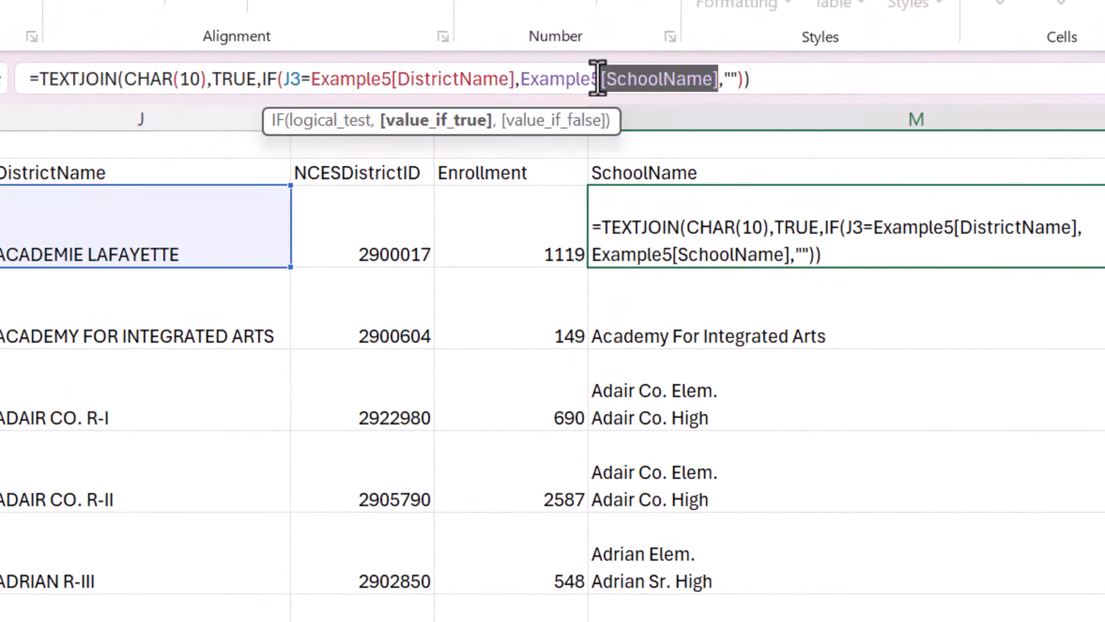
key(Delete)
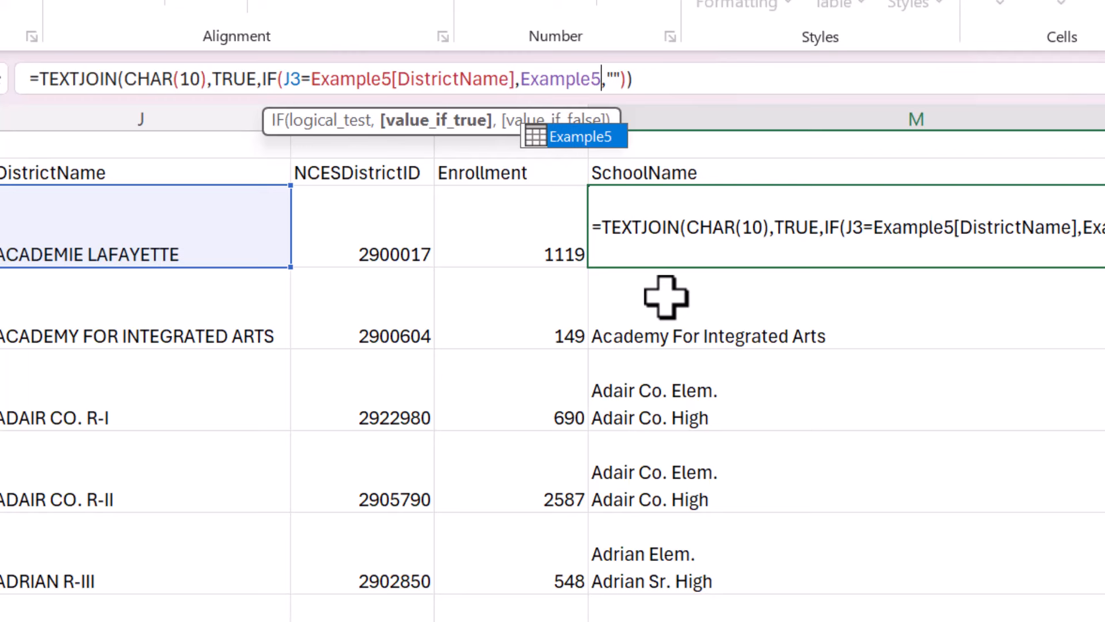
text([)
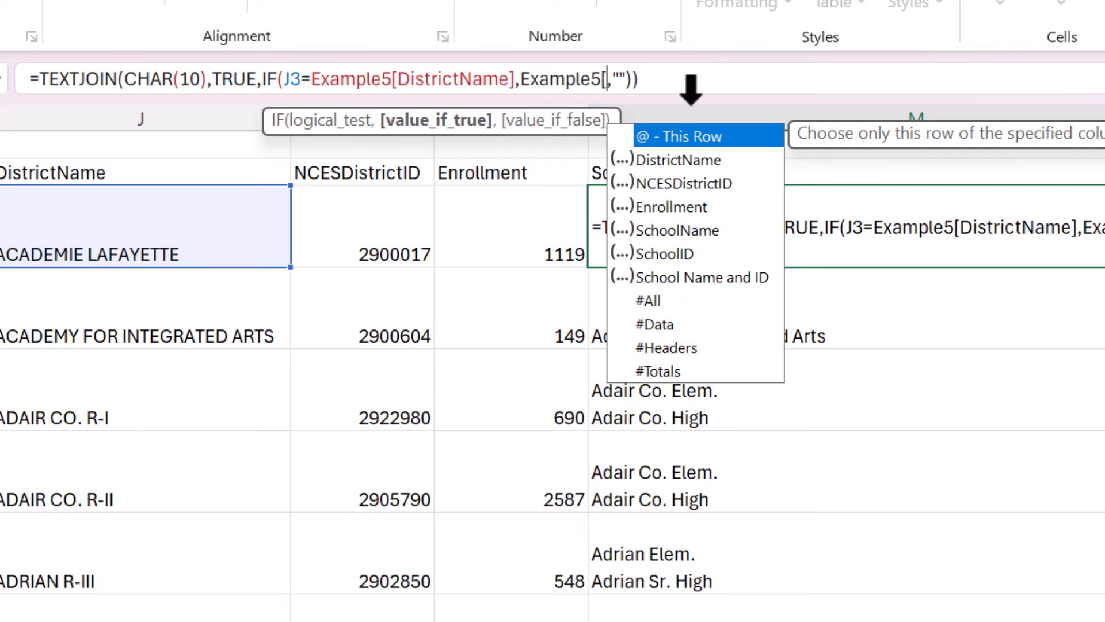
click(678, 281)
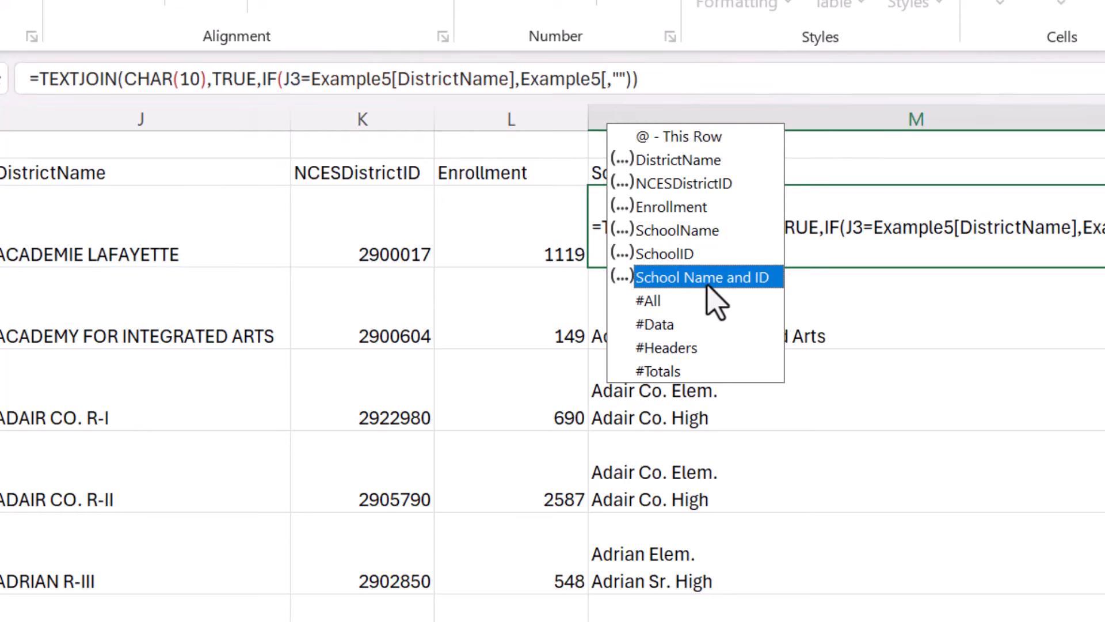
double_click(708, 283)
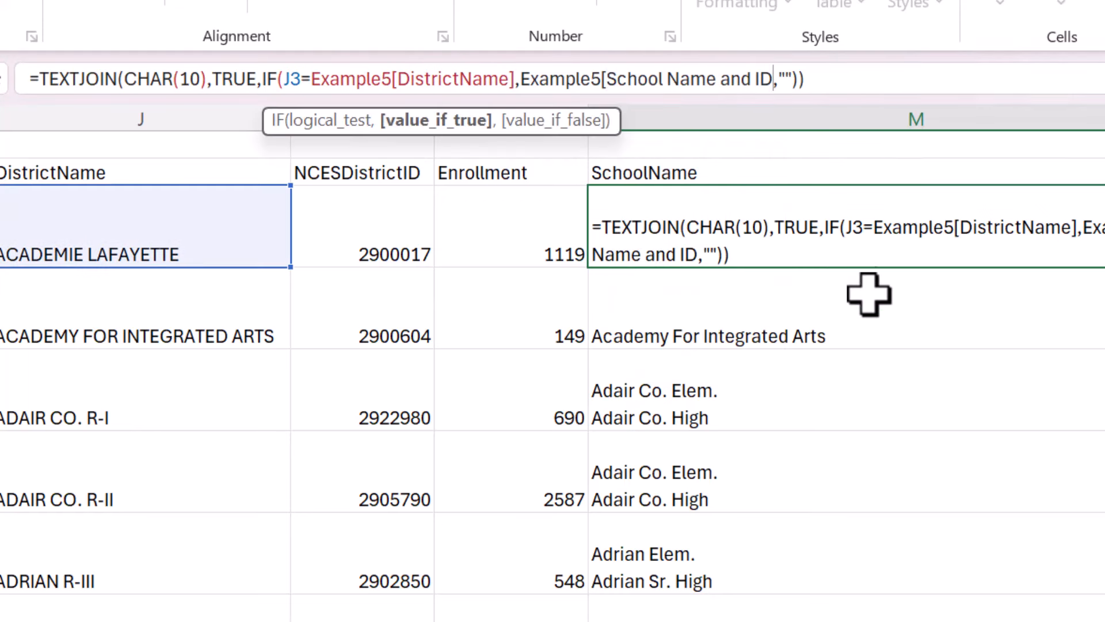
text(])
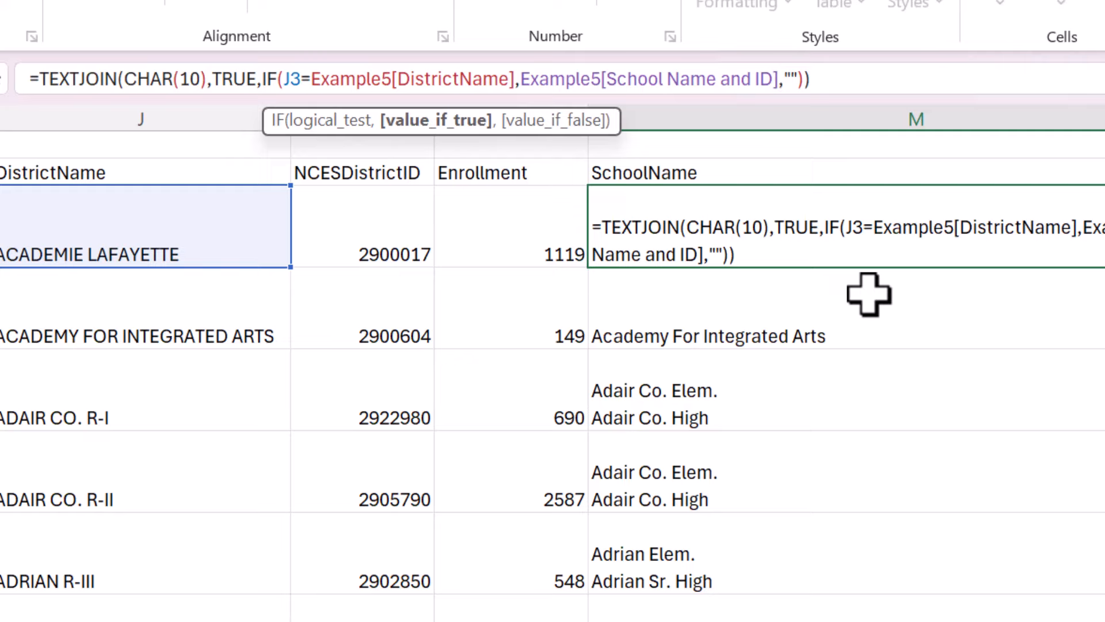
key(Return)
Step: Fill the updated M3 formula down the remaining district rows and check the combined school names and IDs
click(914, 247)
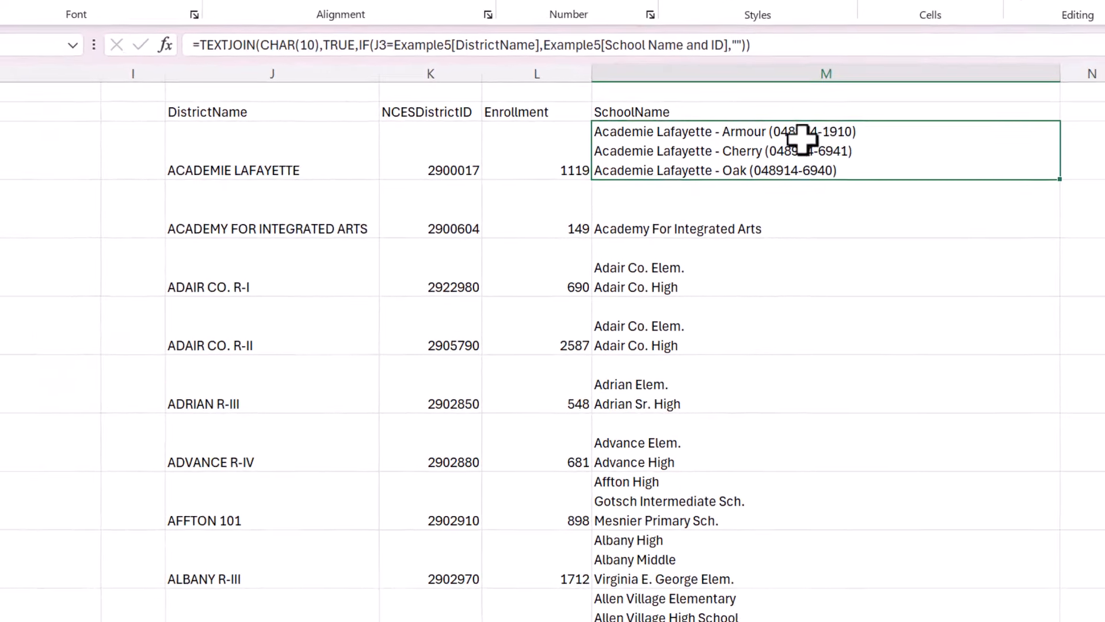
double_click(1060, 179)
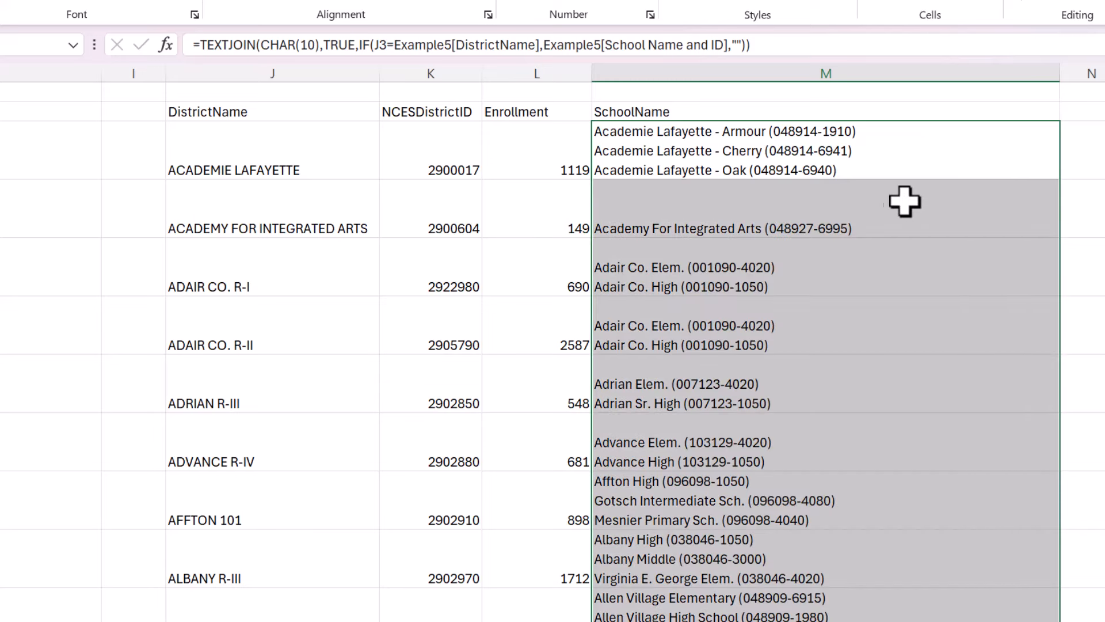
click(905, 201)
click(877, 270)
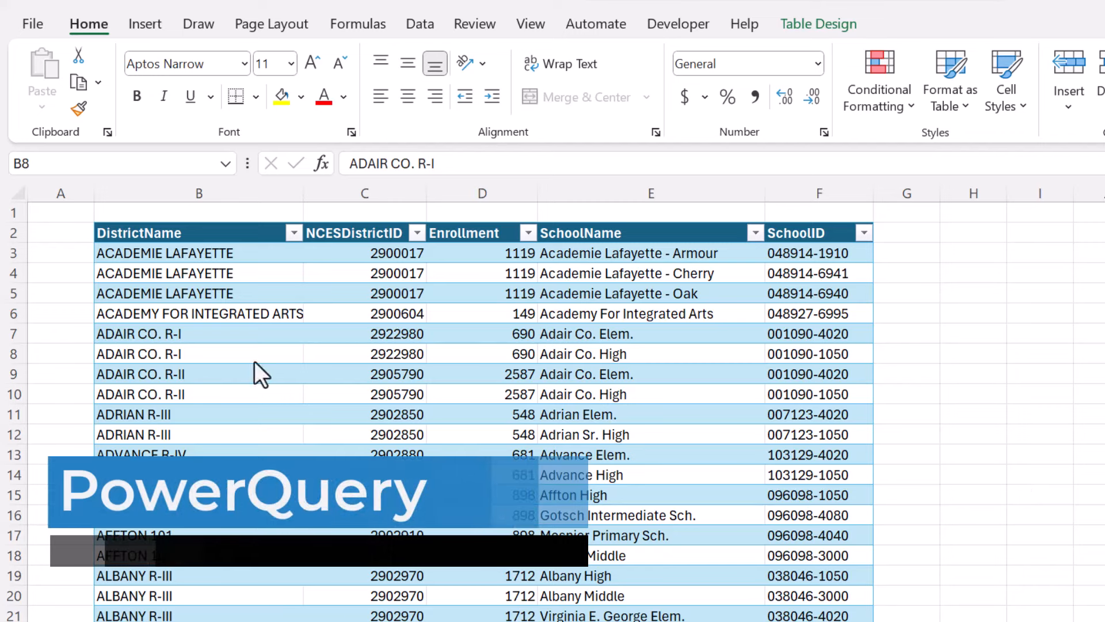
Step: Load the school table into the Power Query Editor as a query and maximize the editor window
click(254, 305)
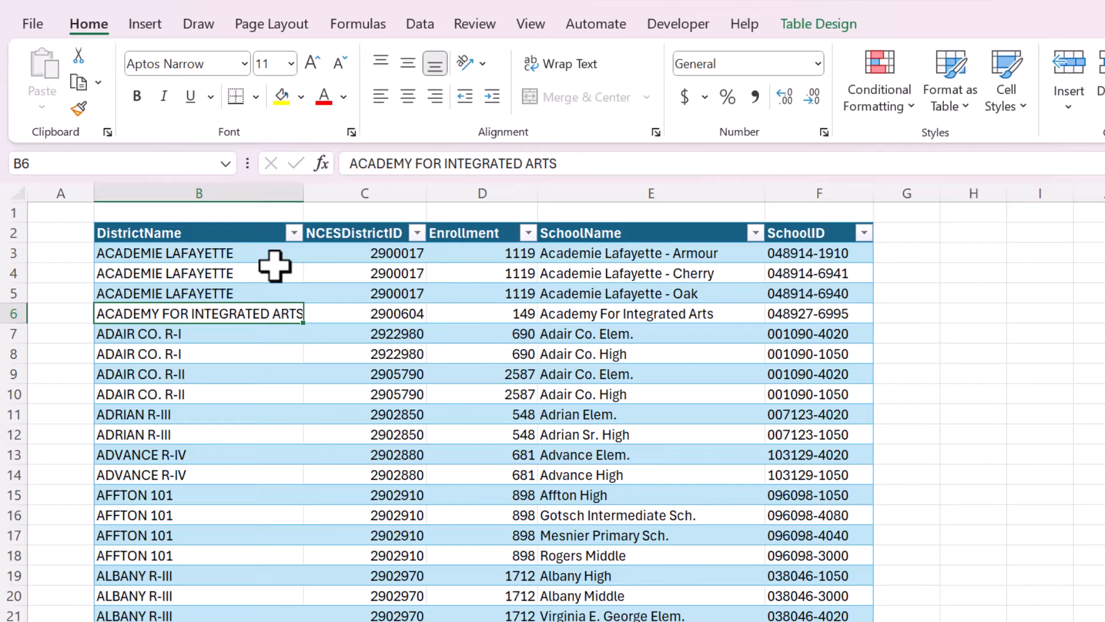
click(421, 26)
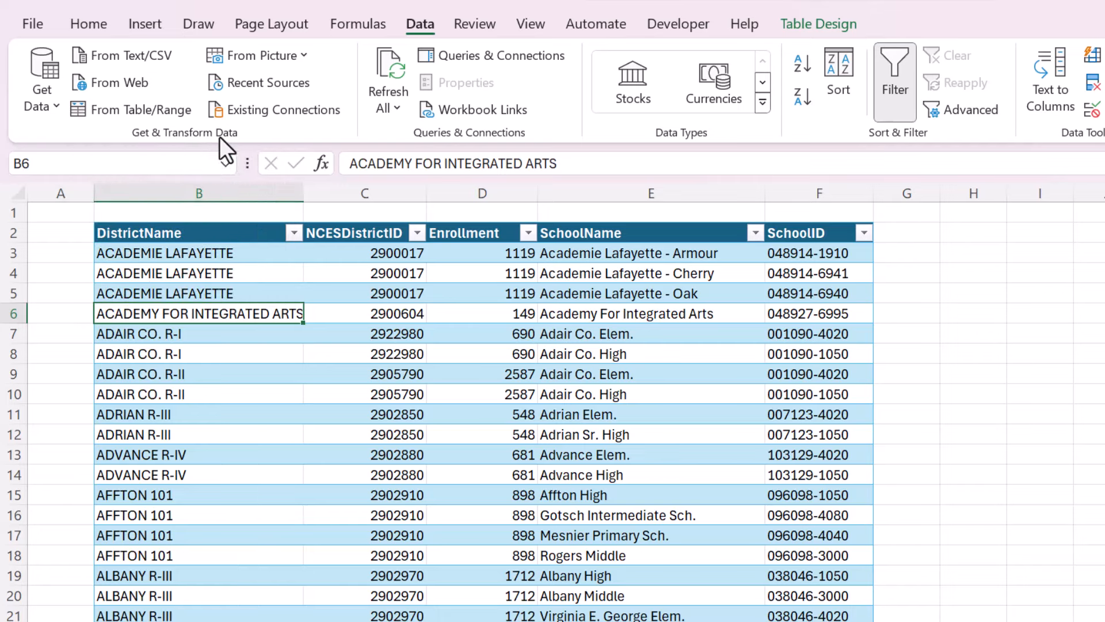
click(196, 274)
click(345, 316)
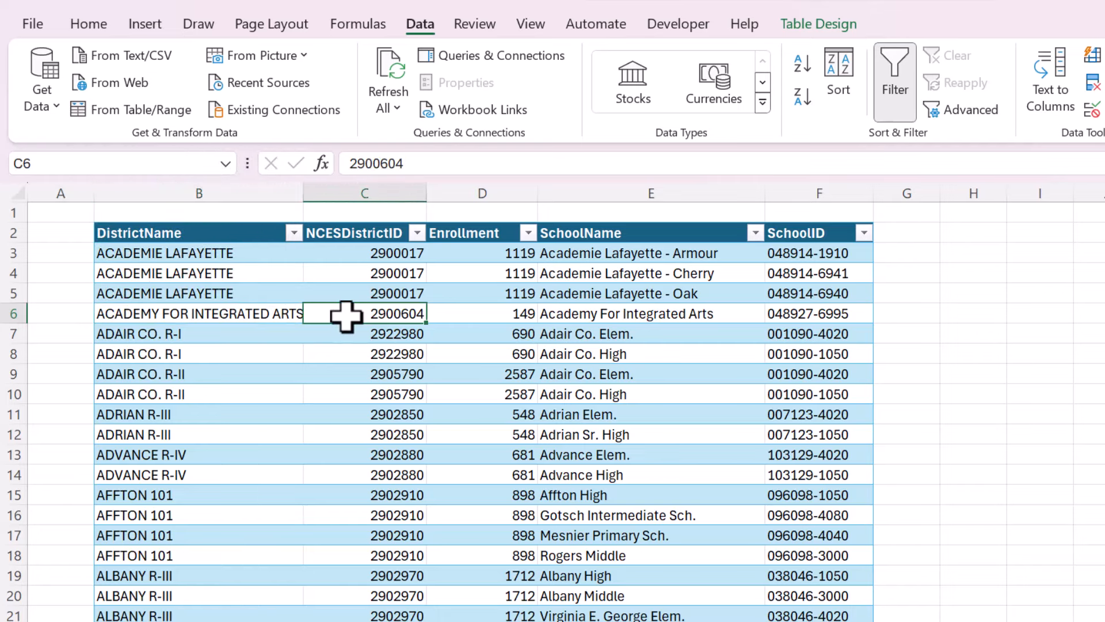
click(261, 290)
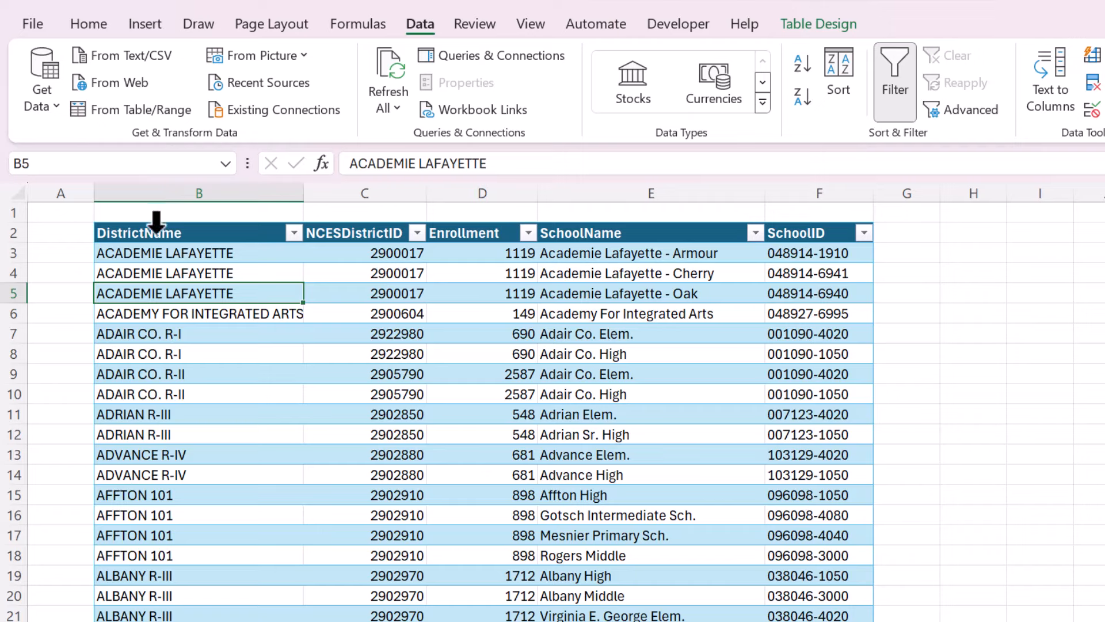
click(142, 24)
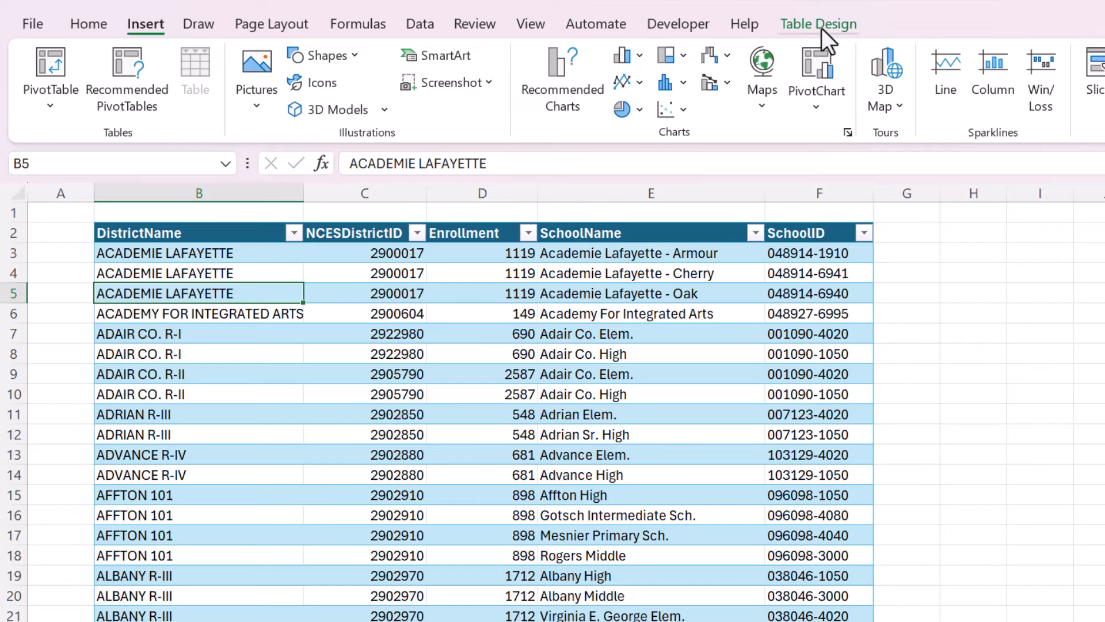
click(423, 26)
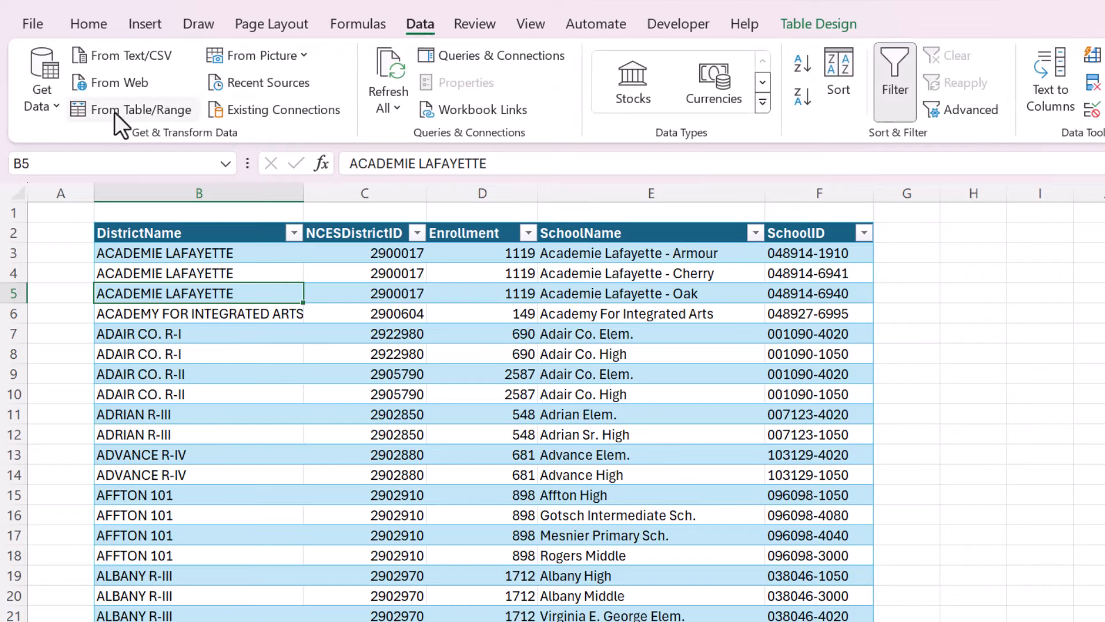
click(266, 371)
click(257, 332)
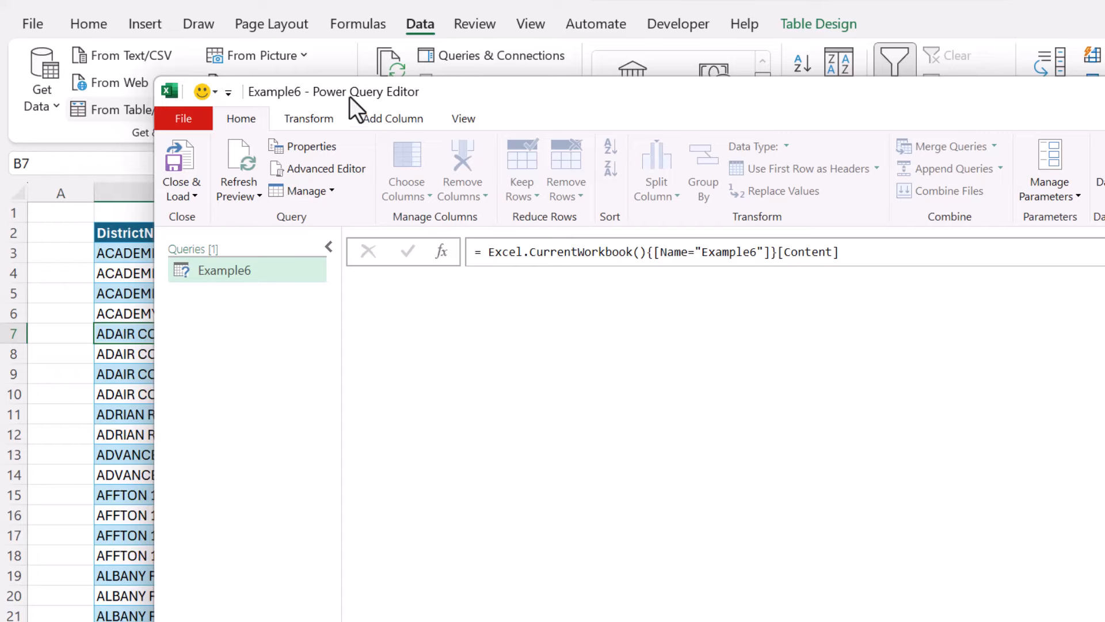
double_click(312, 91)
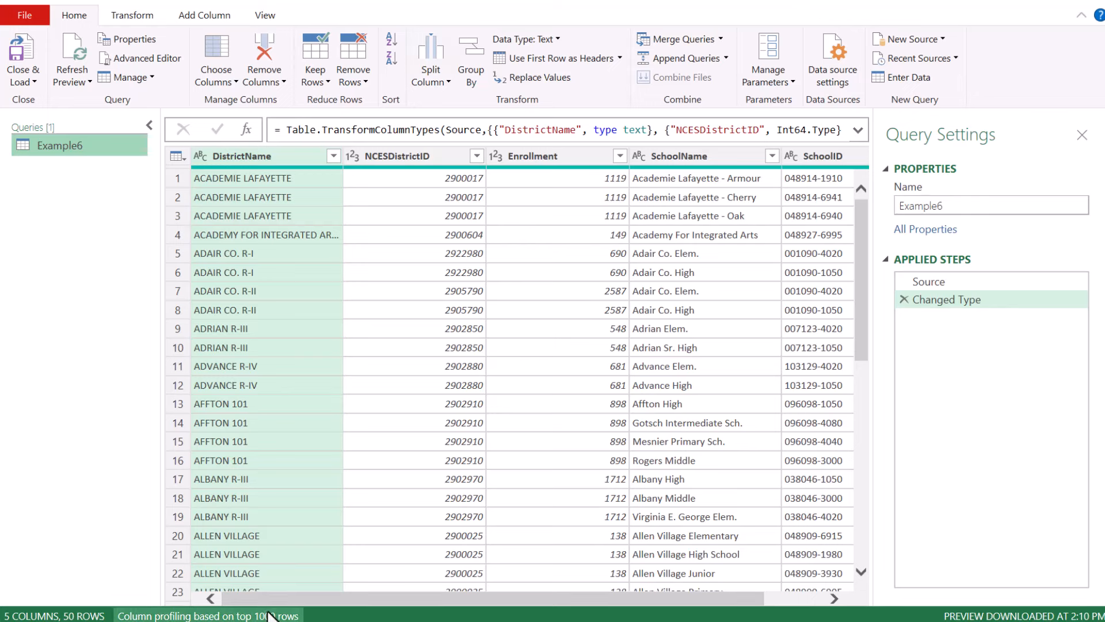
Step: Start a Group By on the DistrictName column and switch it to the Advanced mode
drag(273, 600, 482, 597)
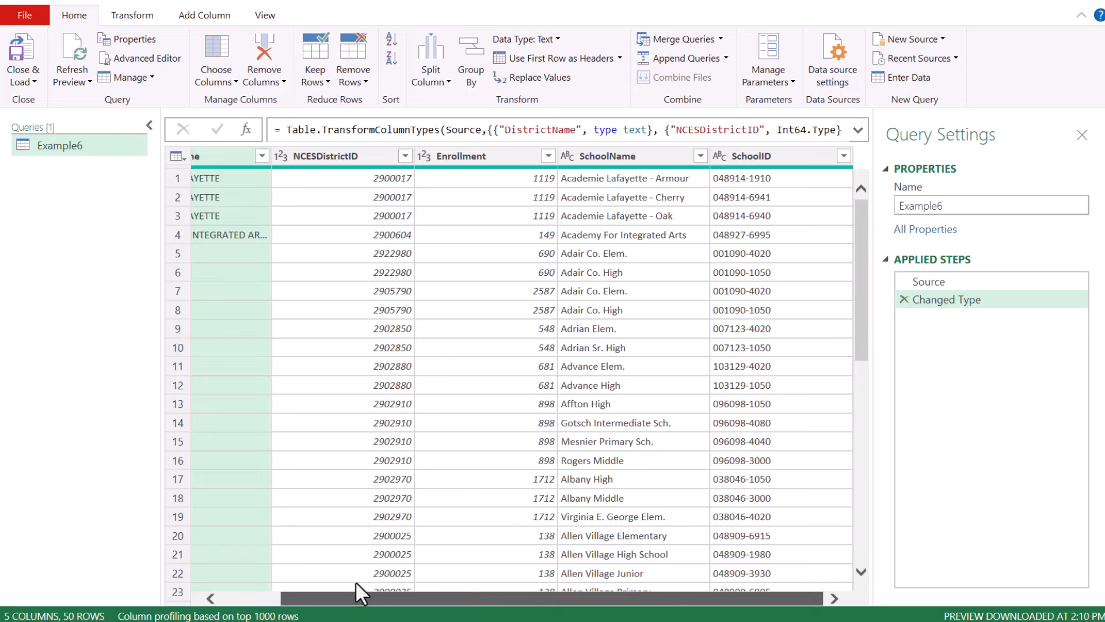
drag(355, 593, 310, 594)
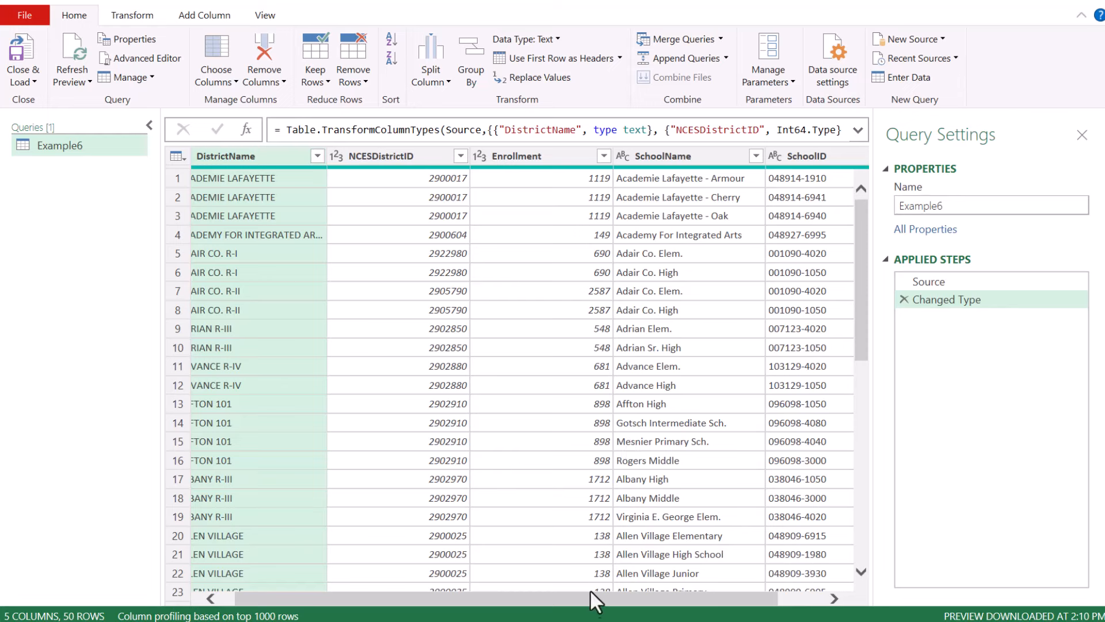
drag(590, 589, 525, 599)
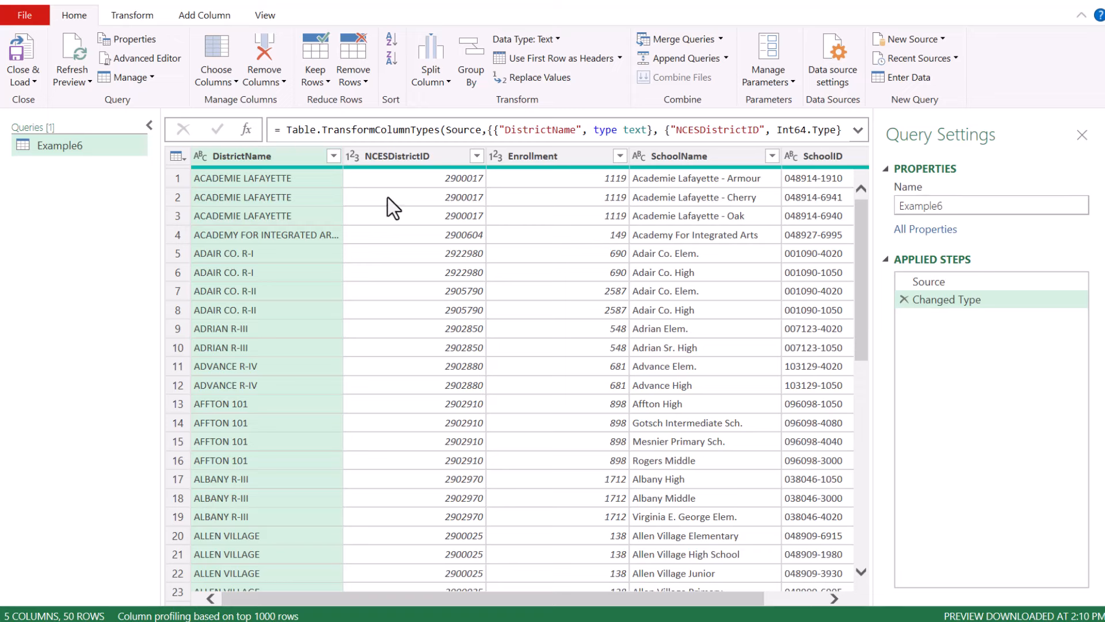
click(465, 74)
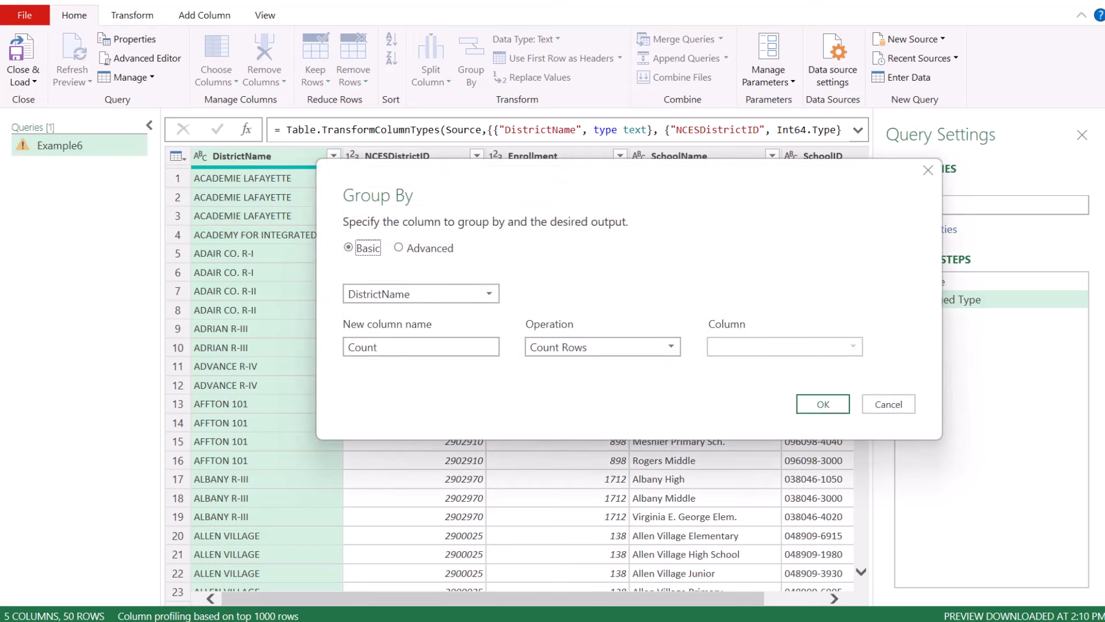
drag(440, 189, 371, 147)
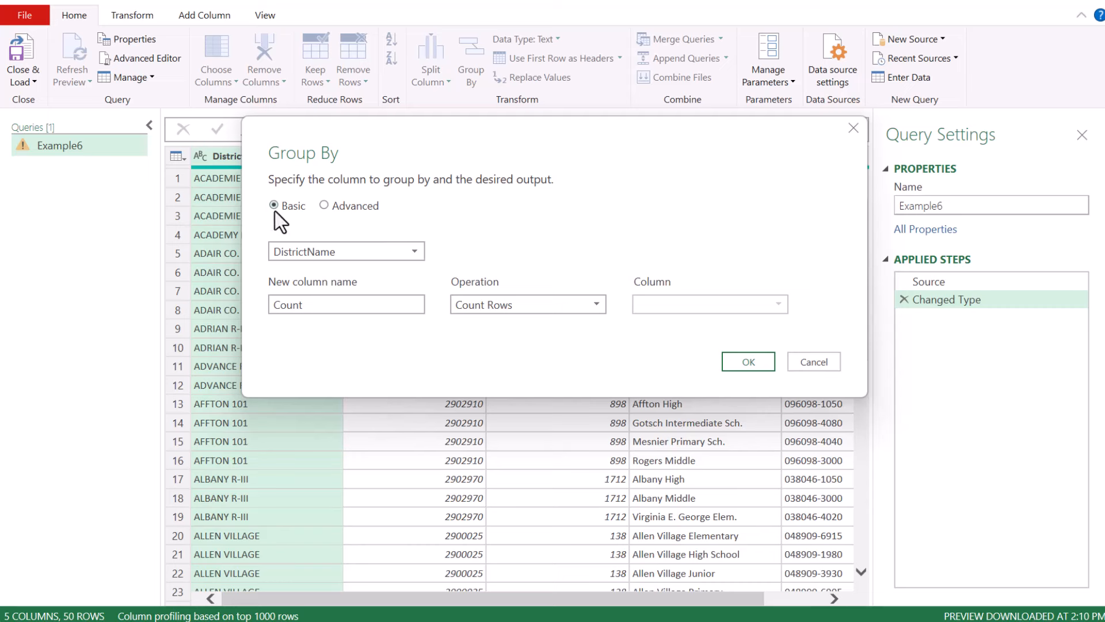
click(324, 205)
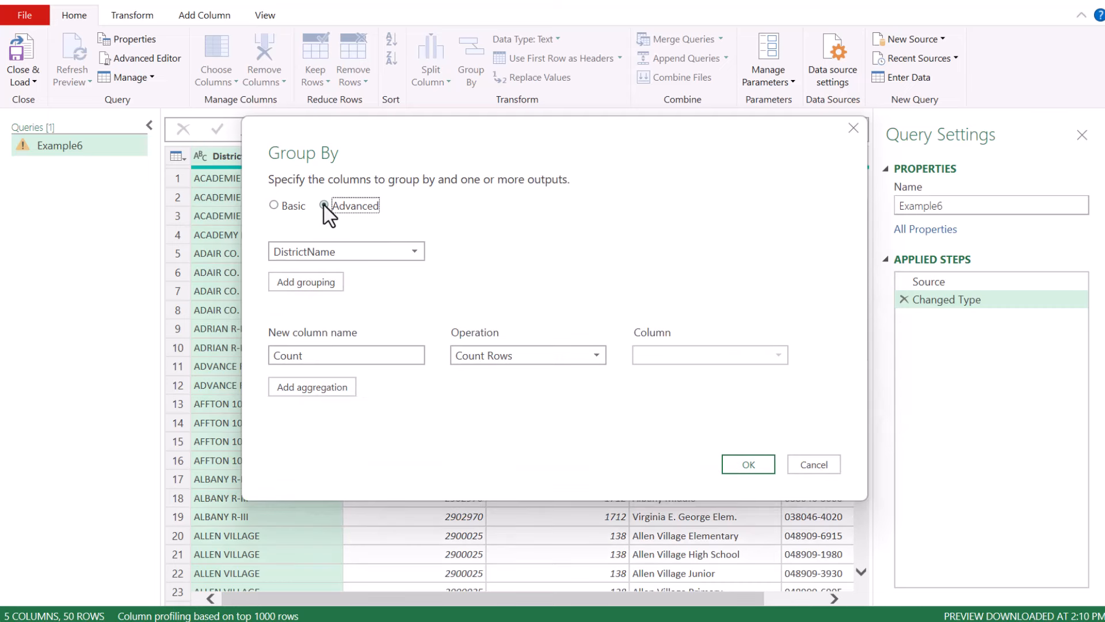
Step: Add NCESDistrictID and Enrollment as further grouping columns in the Group By settings
mouse_move(326, 264)
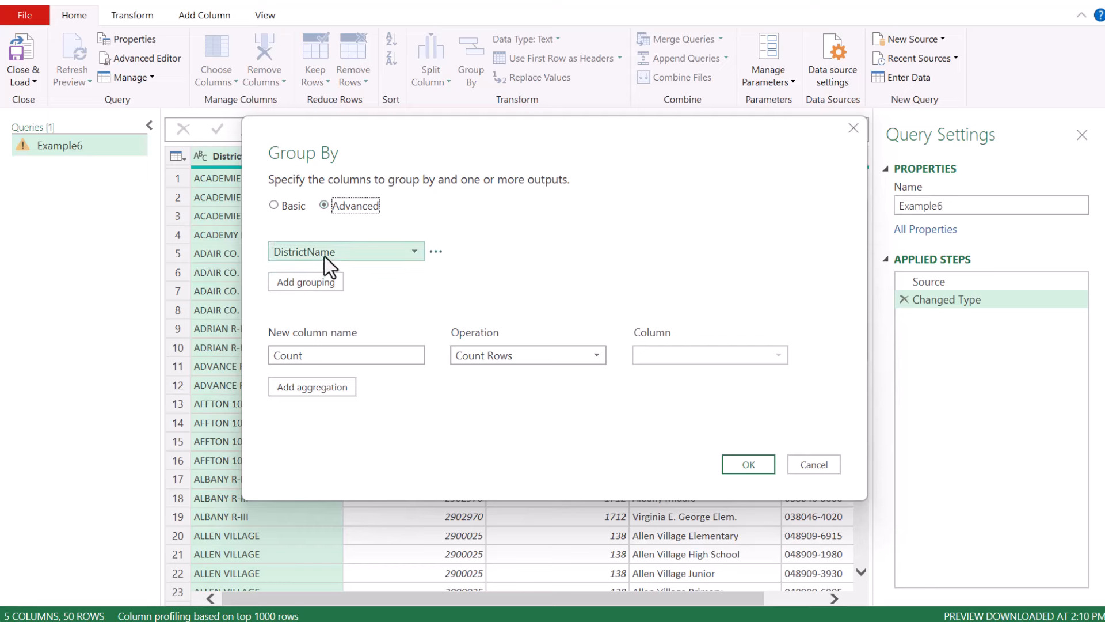
click(315, 278)
click(309, 280)
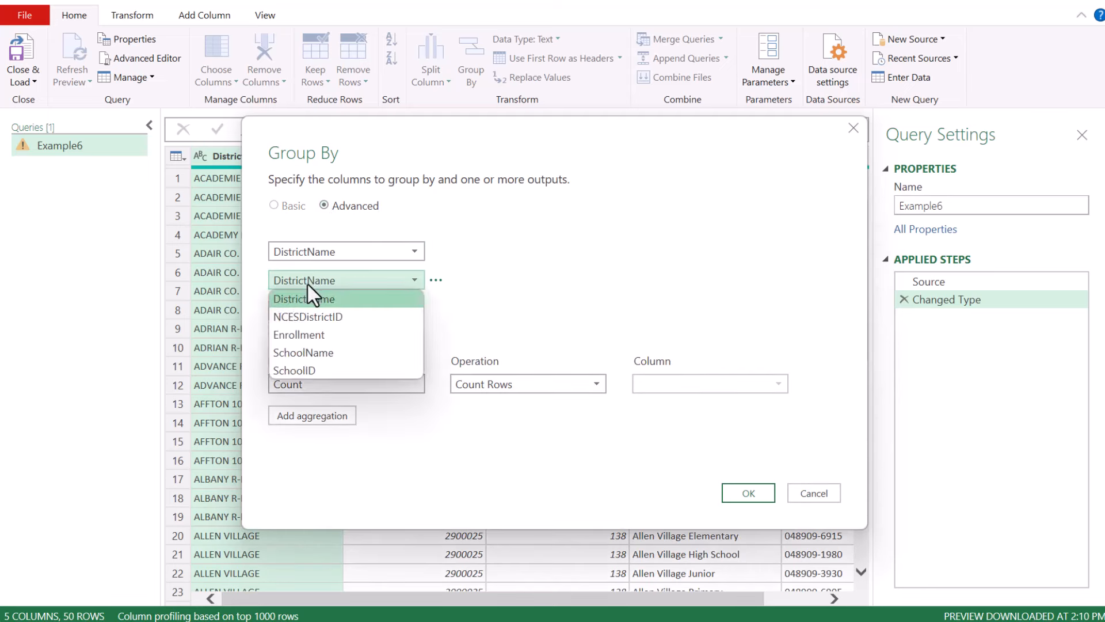
click(308, 312)
click(300, 313)
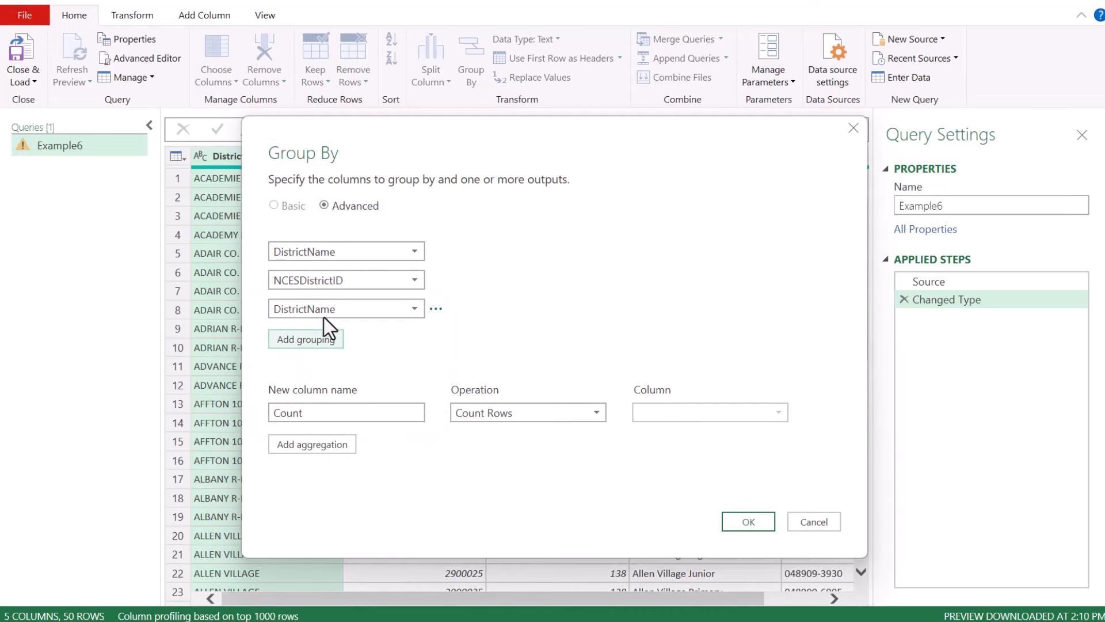
click(323, 309)
click(308, 362)
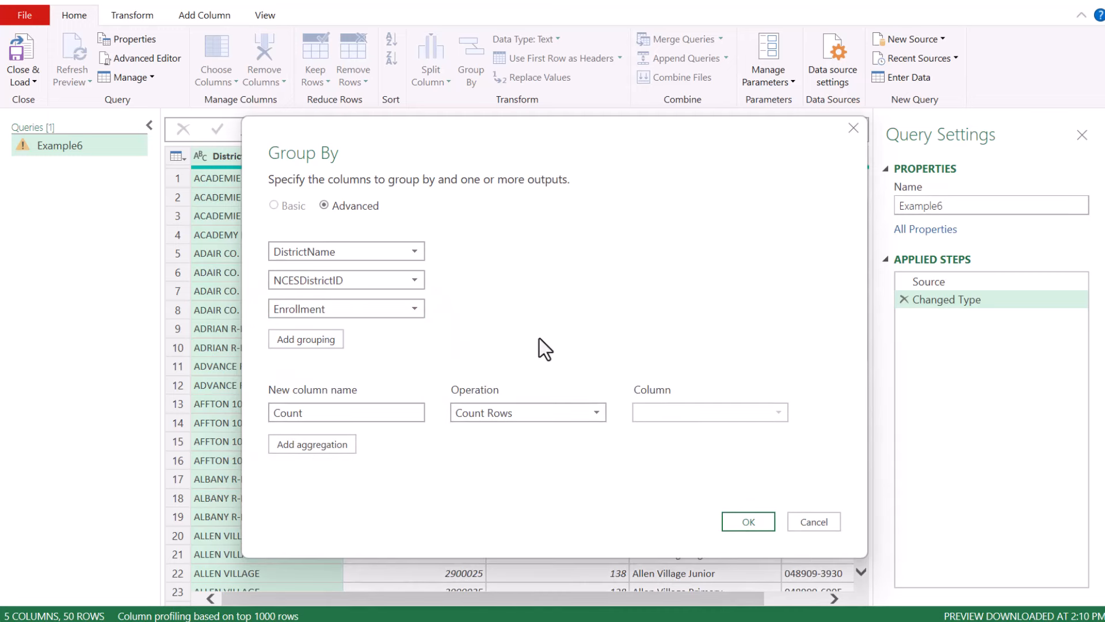
Step: Define the first aggregation as a new column named Schools, using Sum on SchoolName
mouse_move(470, 322)
drag(337, 409, 250, 410)
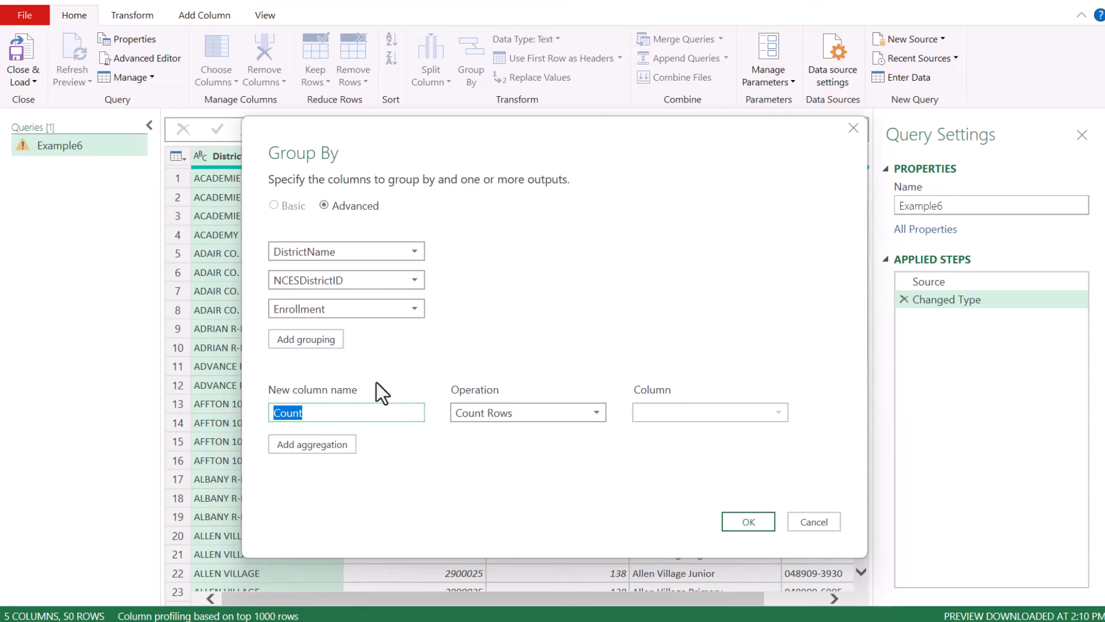
text(Schools)
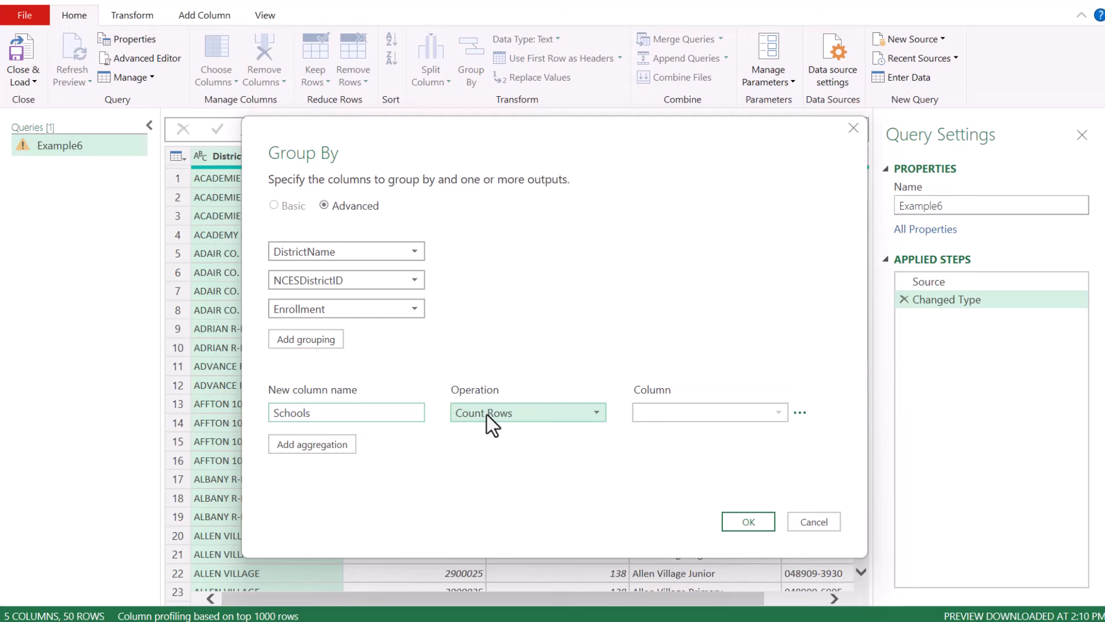
click(487, 414)
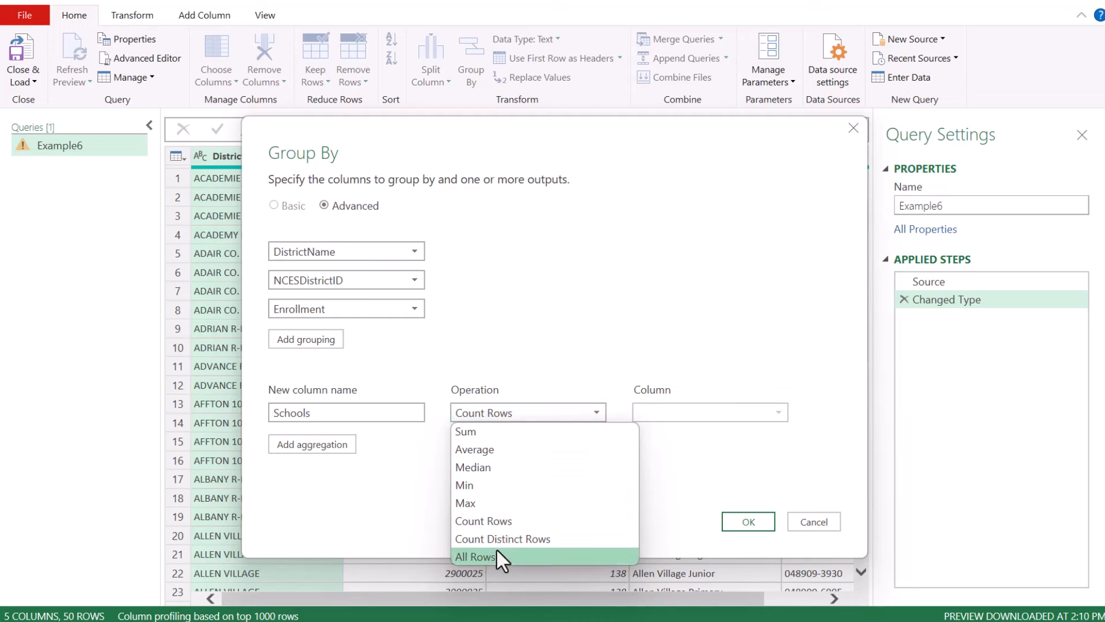
click(499, 434)
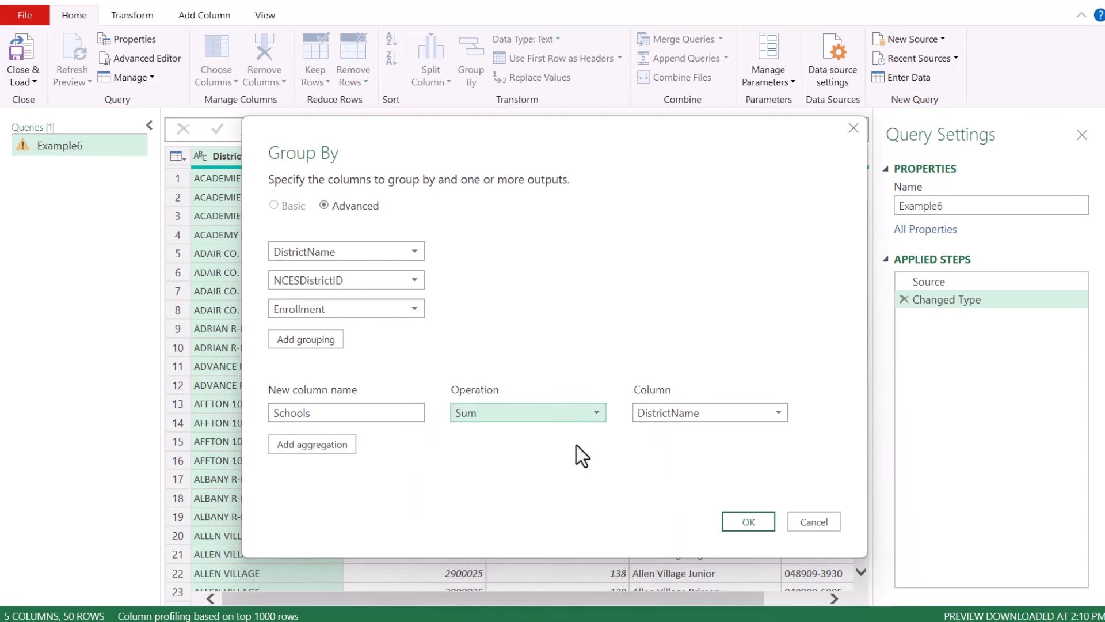
click(654, 413)
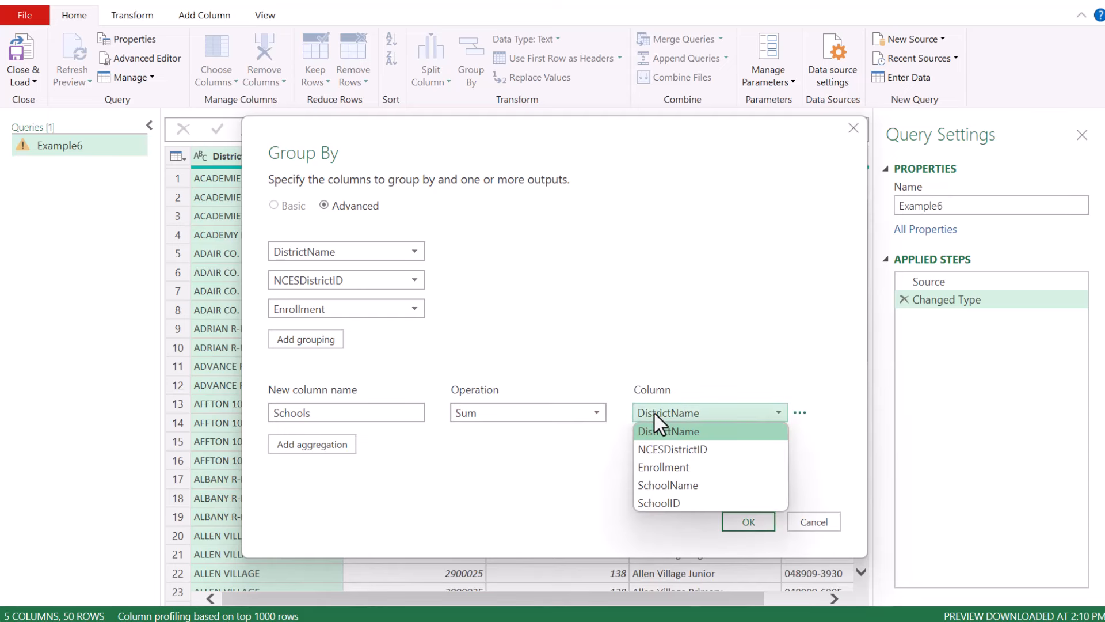
click(666, 485)
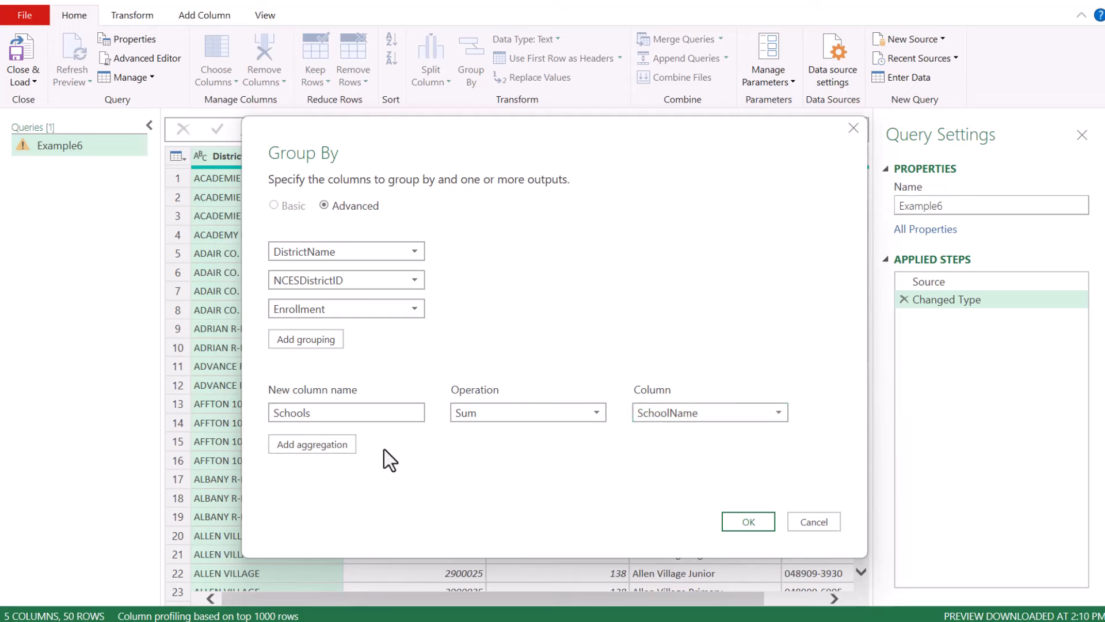
Step: Add a second aggregation named School IDs, using Sum on SchoolID, and apply the grouping
click(340, 448)
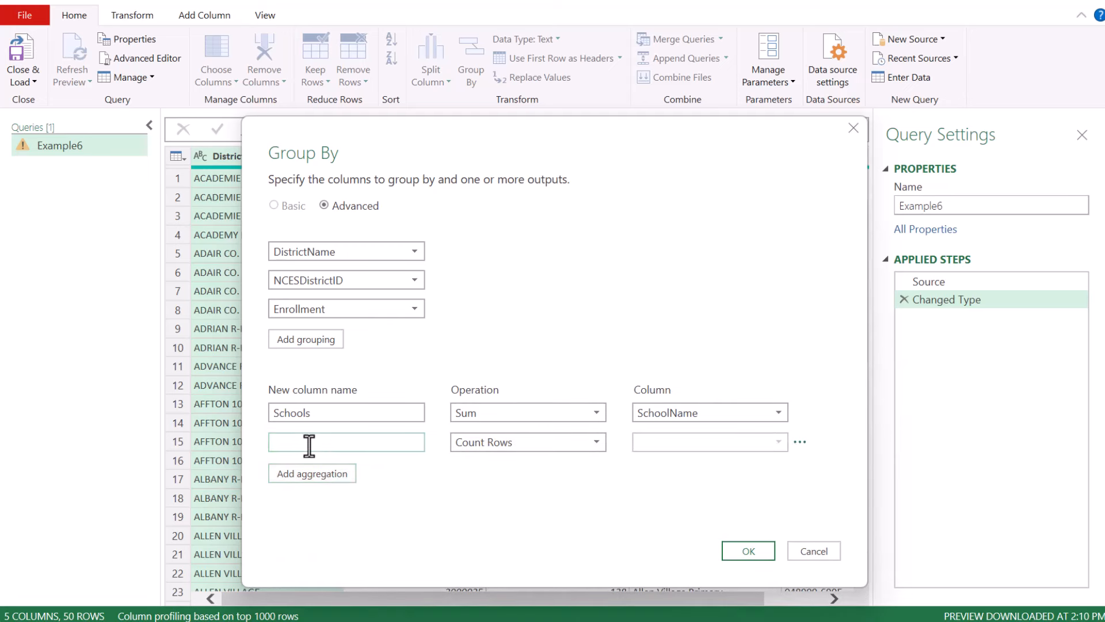
text(School IDs)
click(499, 447)
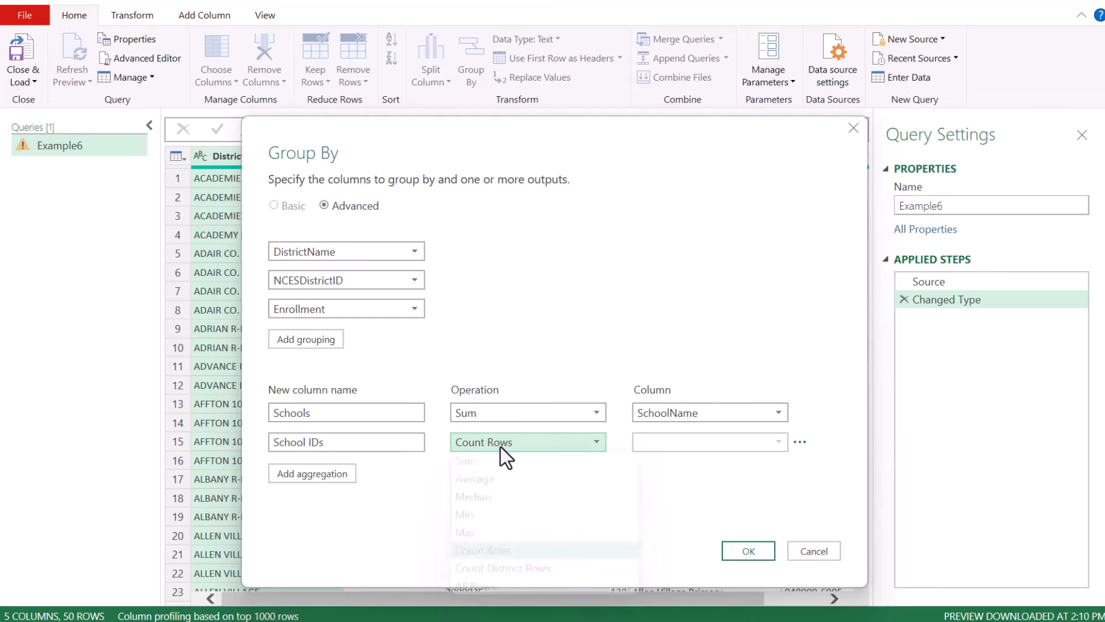
click(478, 461)
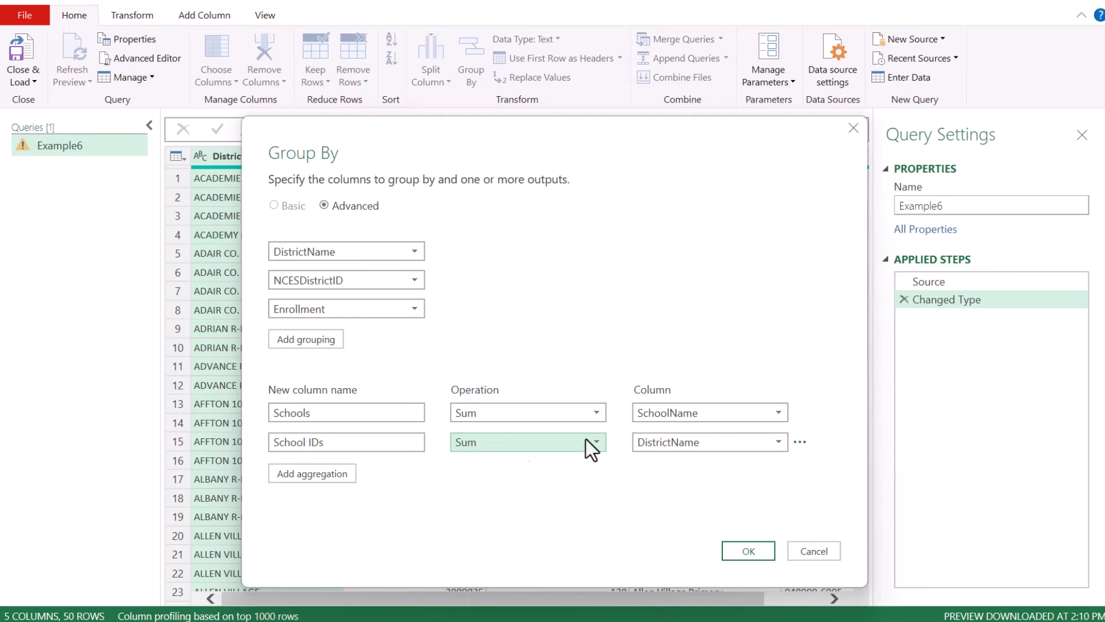
click(717, 442)
click(674, 533)
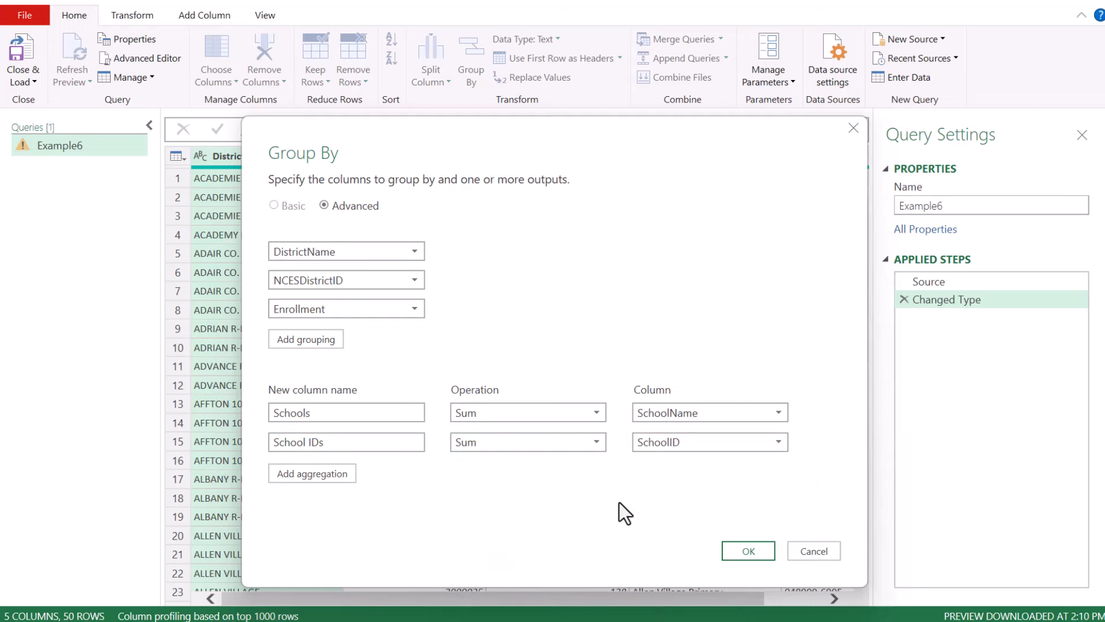
click(737, 554)
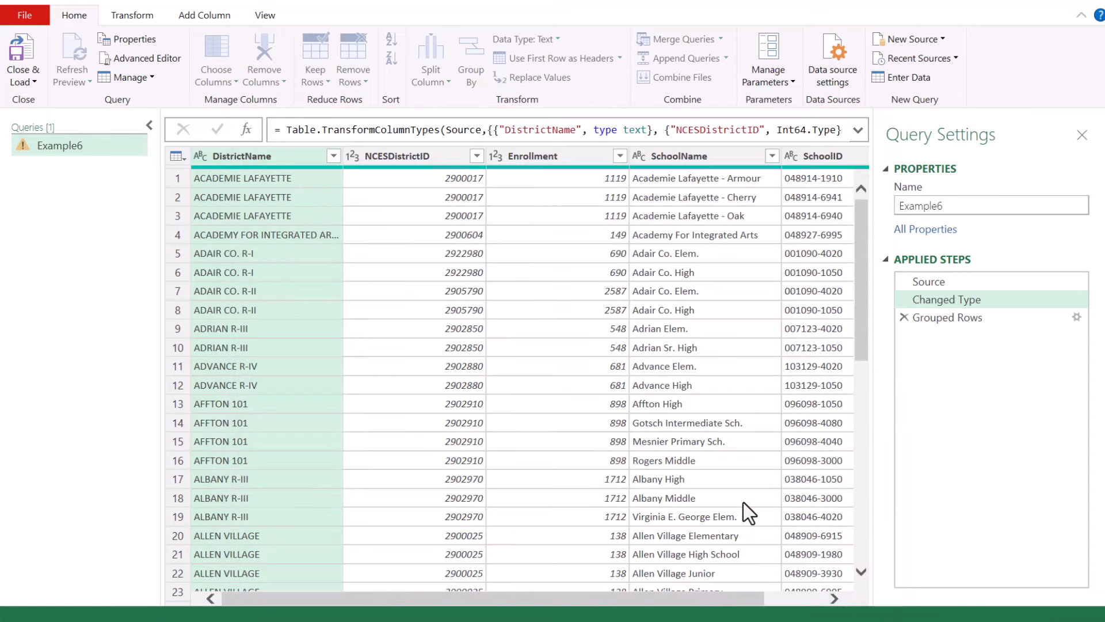
Step: Check the formula bar's display setting and expand the bar to show the whole Grouped Rows formula
drag(789, 598, 863, 599)
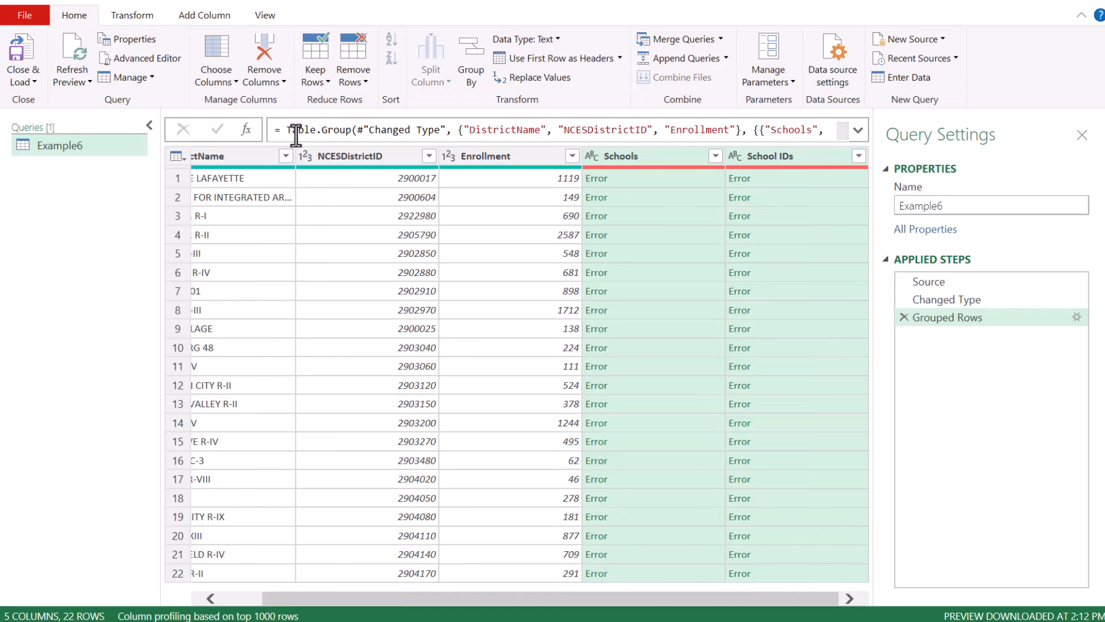
click(265, 17)
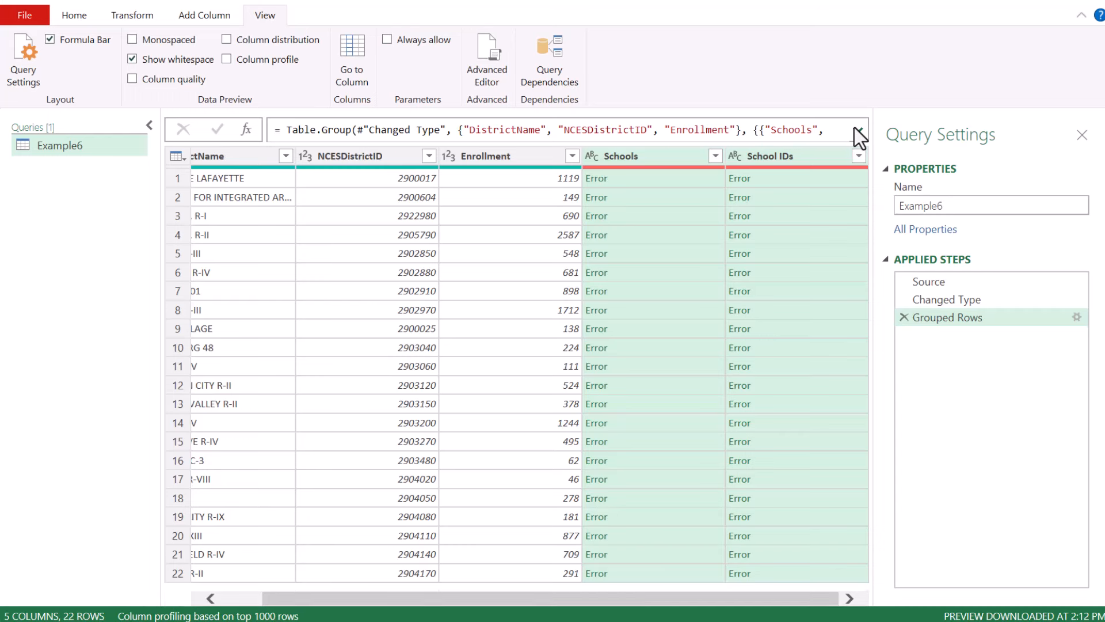
click(858, 131)
click(485, 177)
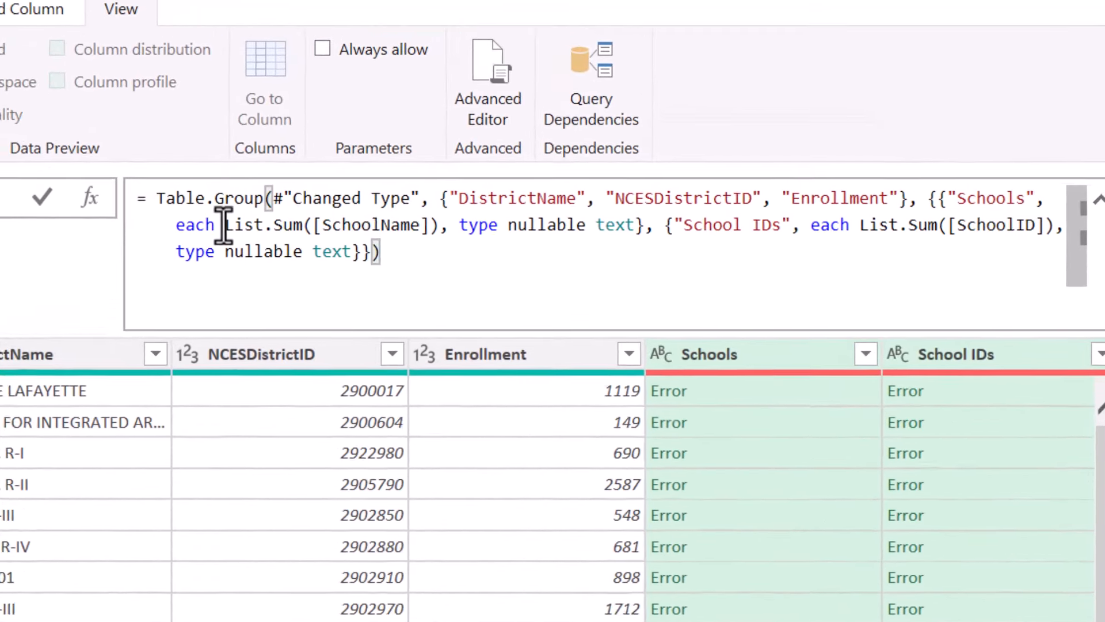
Step: In the Schools aggregation, replace List.Sum with Text.Combine on SchoolName and give it a comma followed by a space as separator
drag(223, 224, 298, 227)
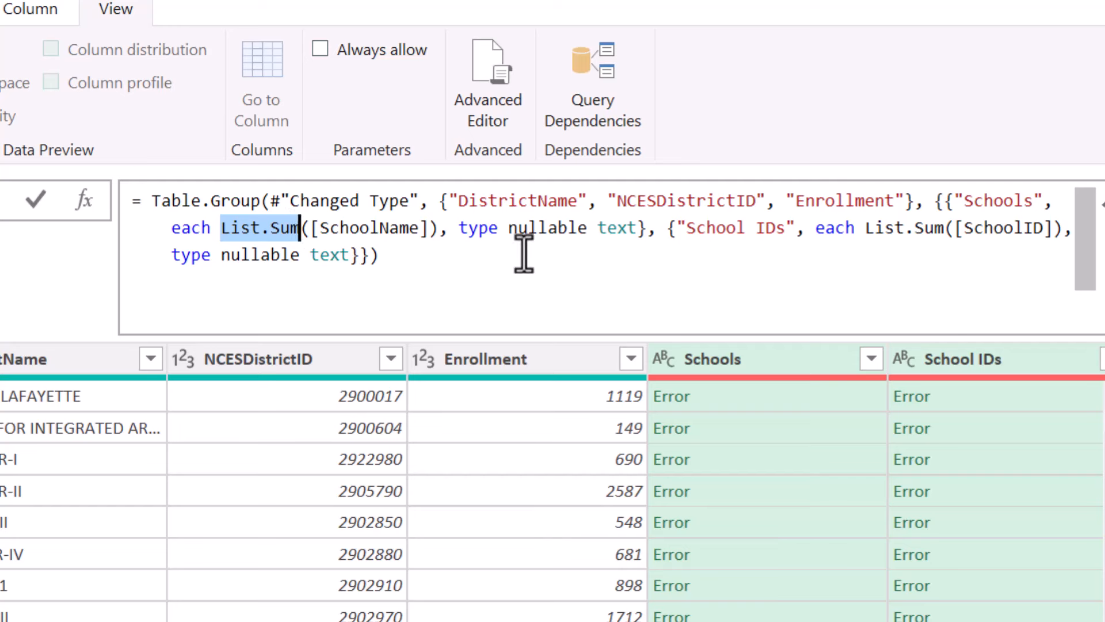
key(BackSpace)
text(T)
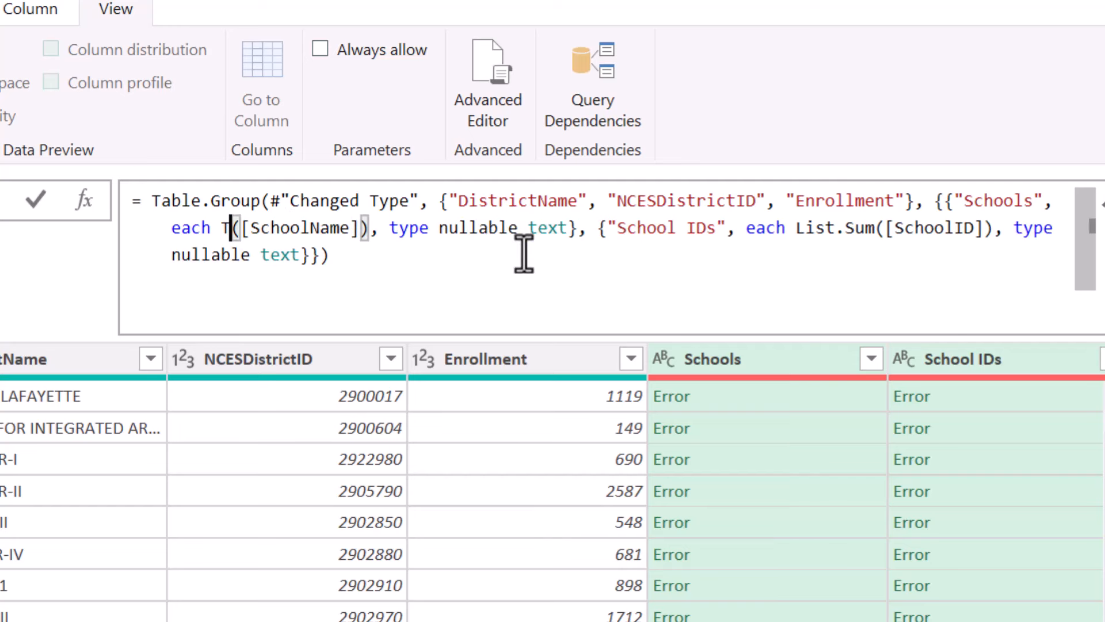
text(ext.Combine)
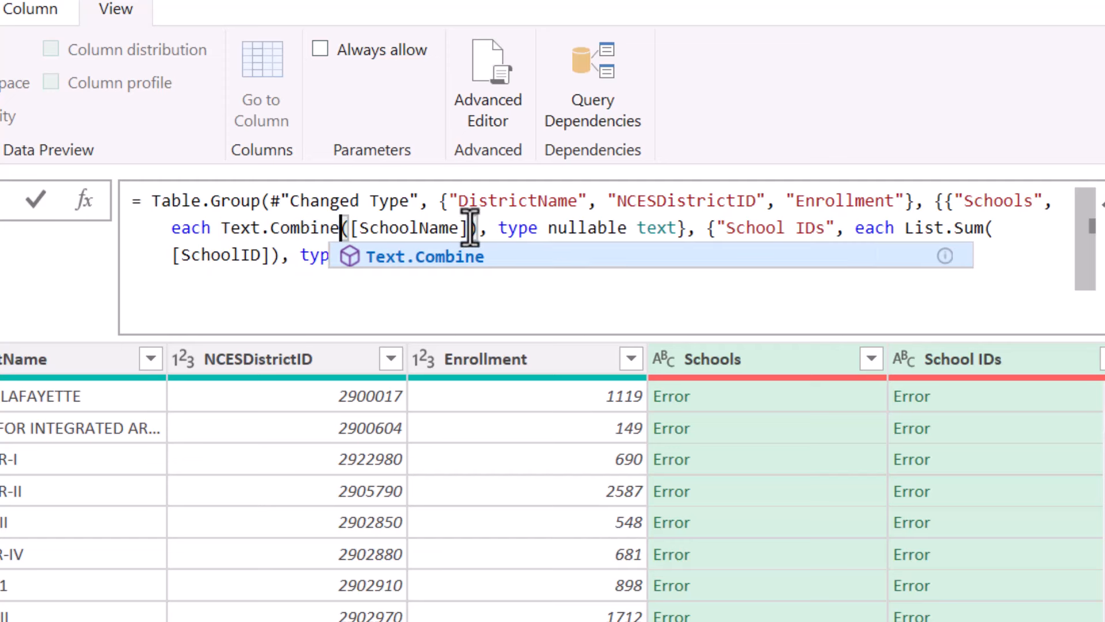
key(Escape)
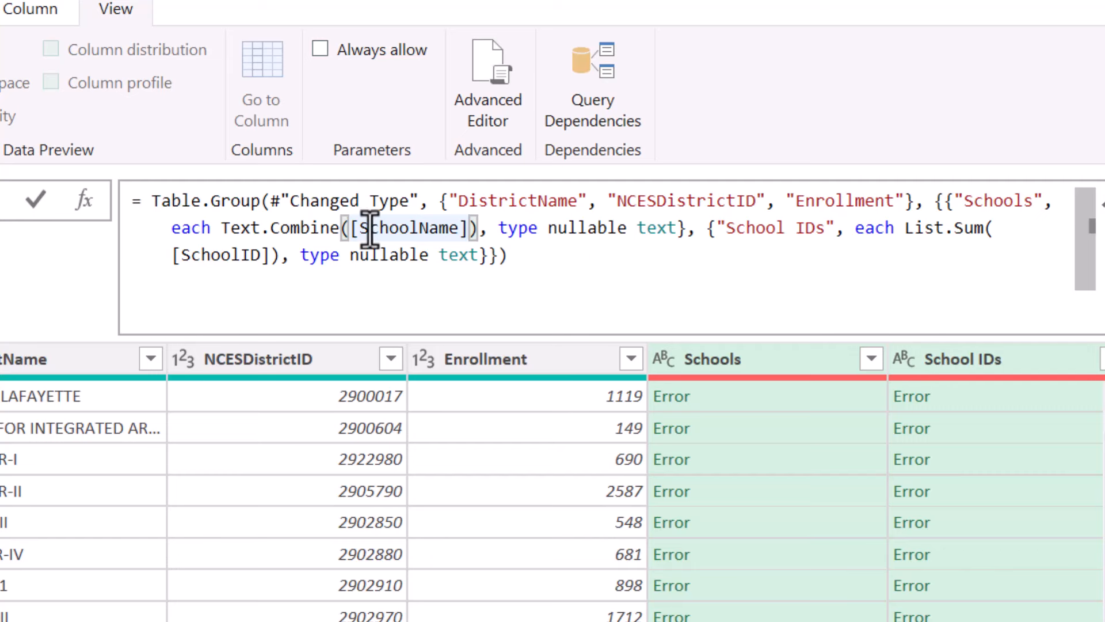
text(,")
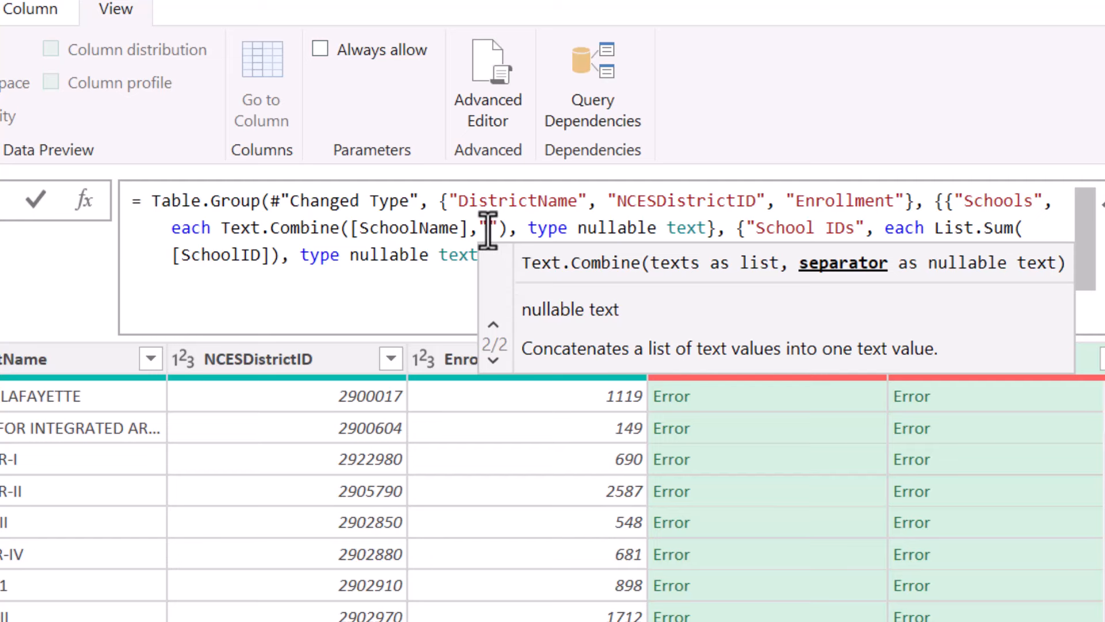
text(,)
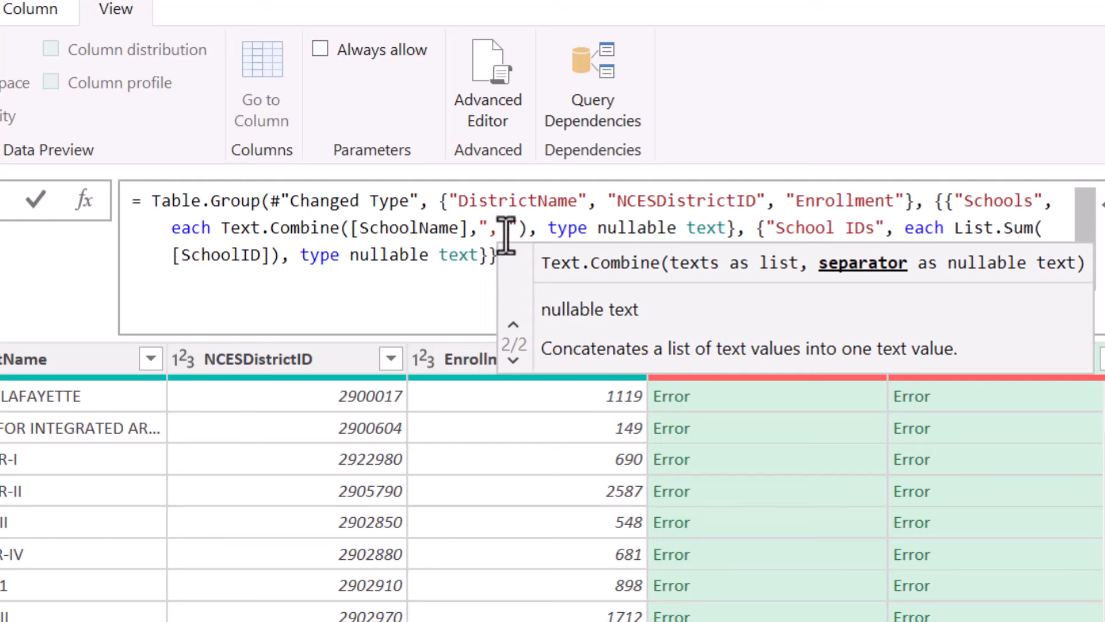
Step: Change the separator in the Schools Text.Combine to the line feed code "#(lf)"
click(517, 230)
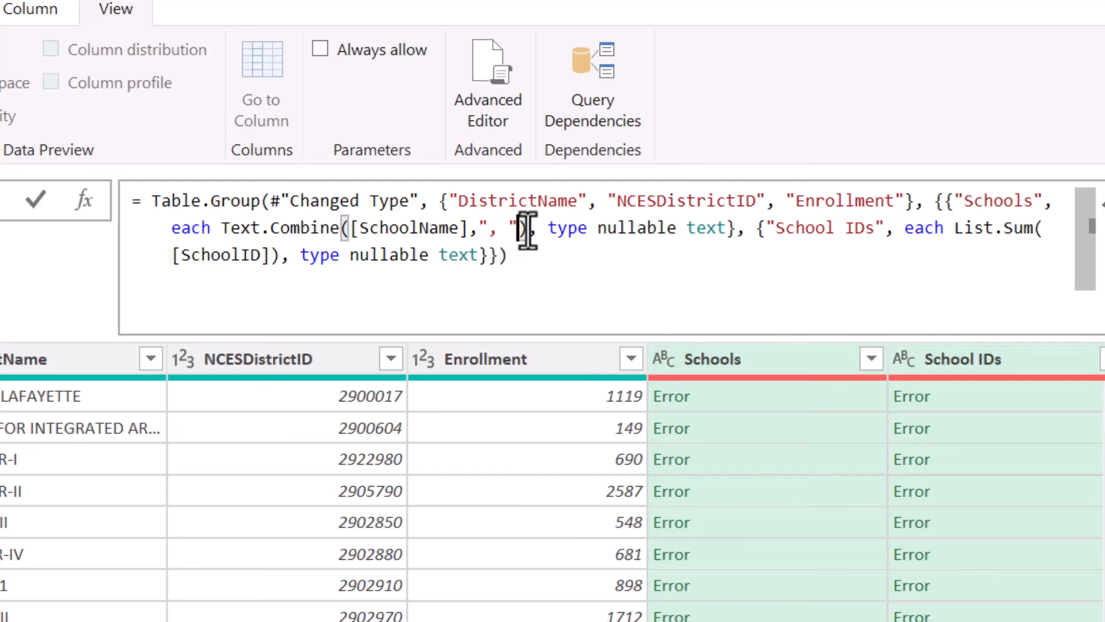
key(BackSpace)
key(BackSpace)
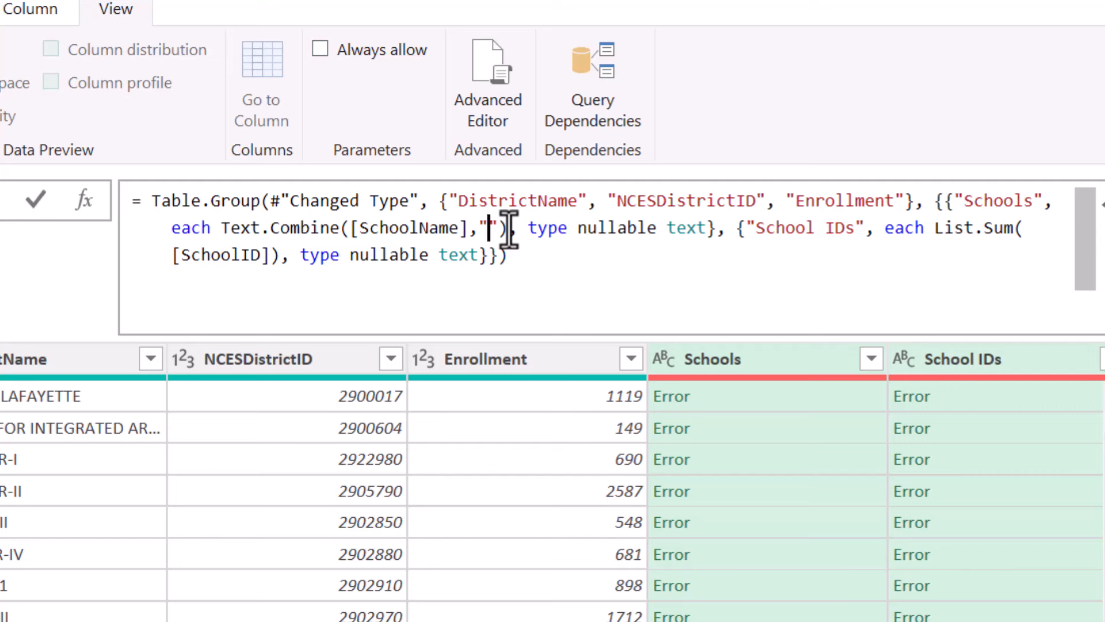
text(#)
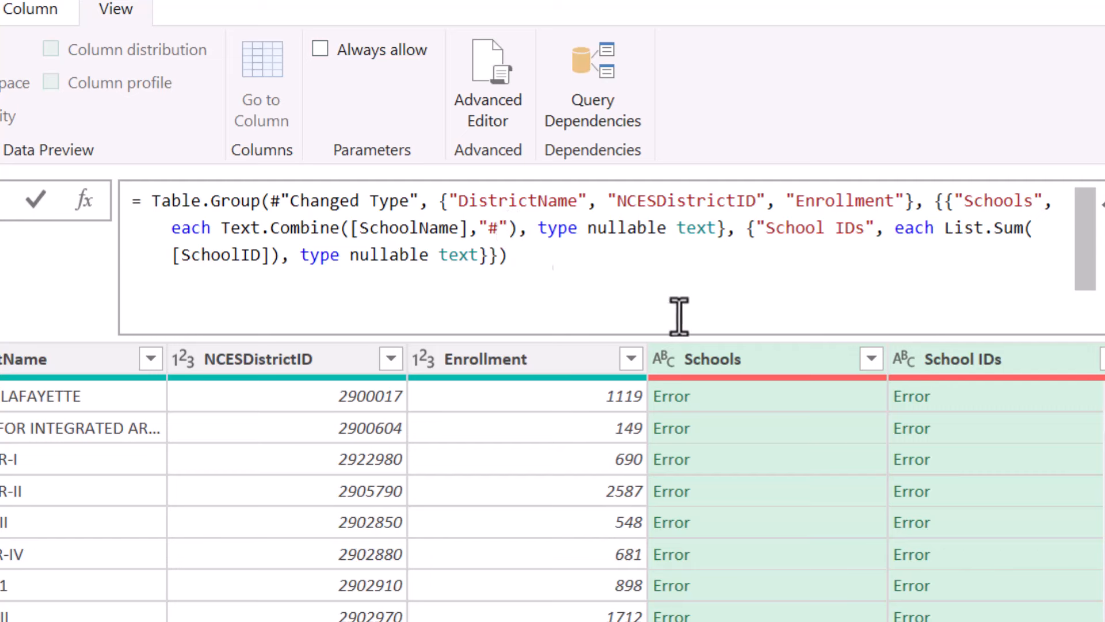
text(())
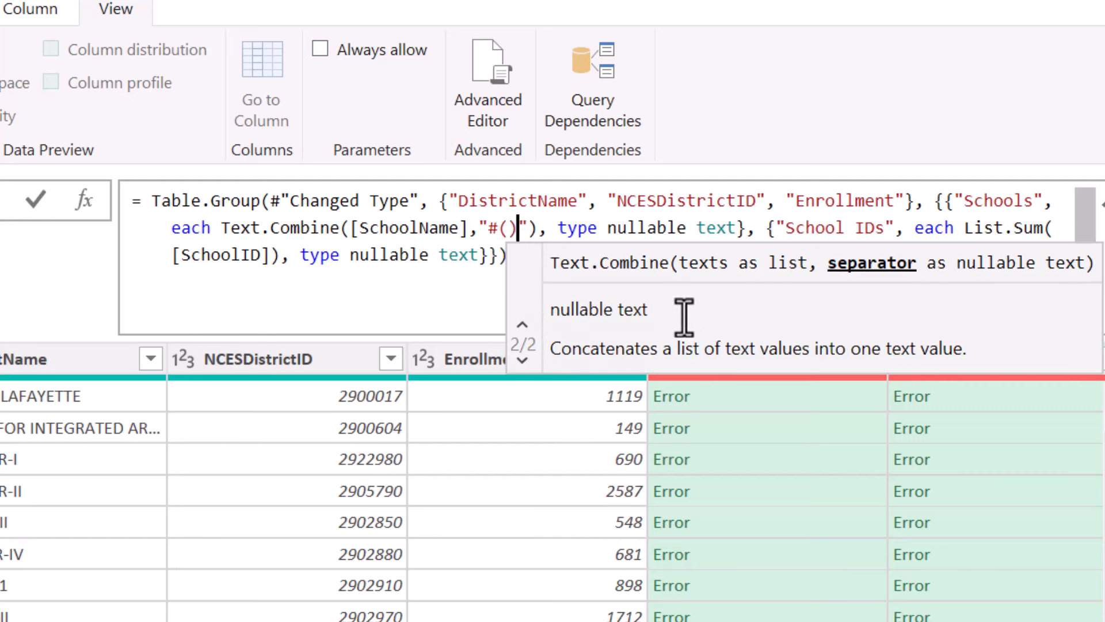
key(Left)
text(lf)
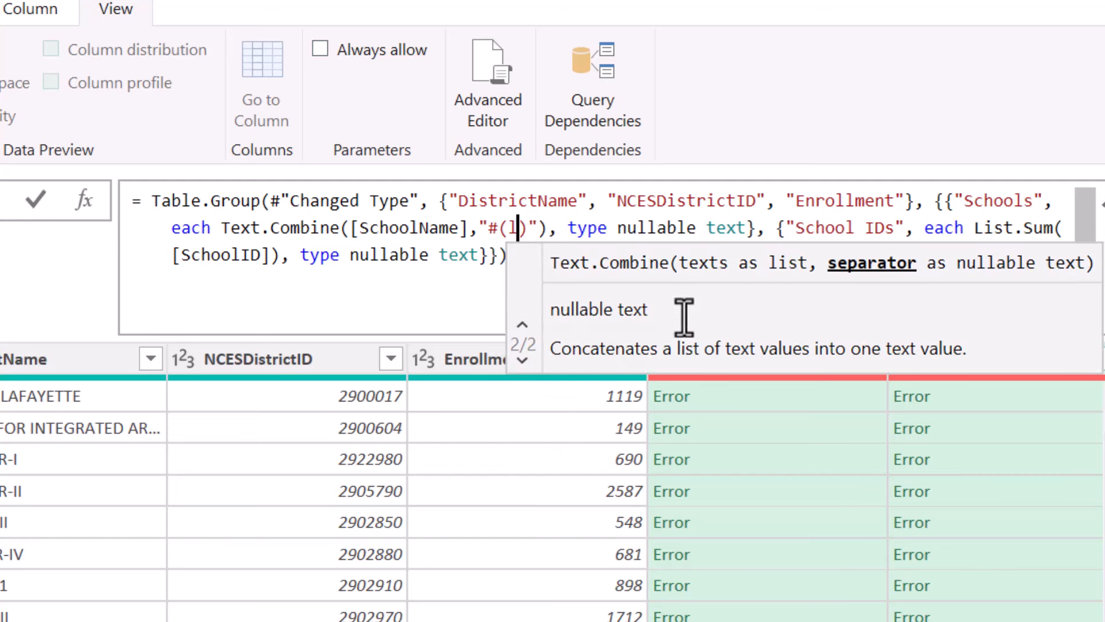
click(507, 255)
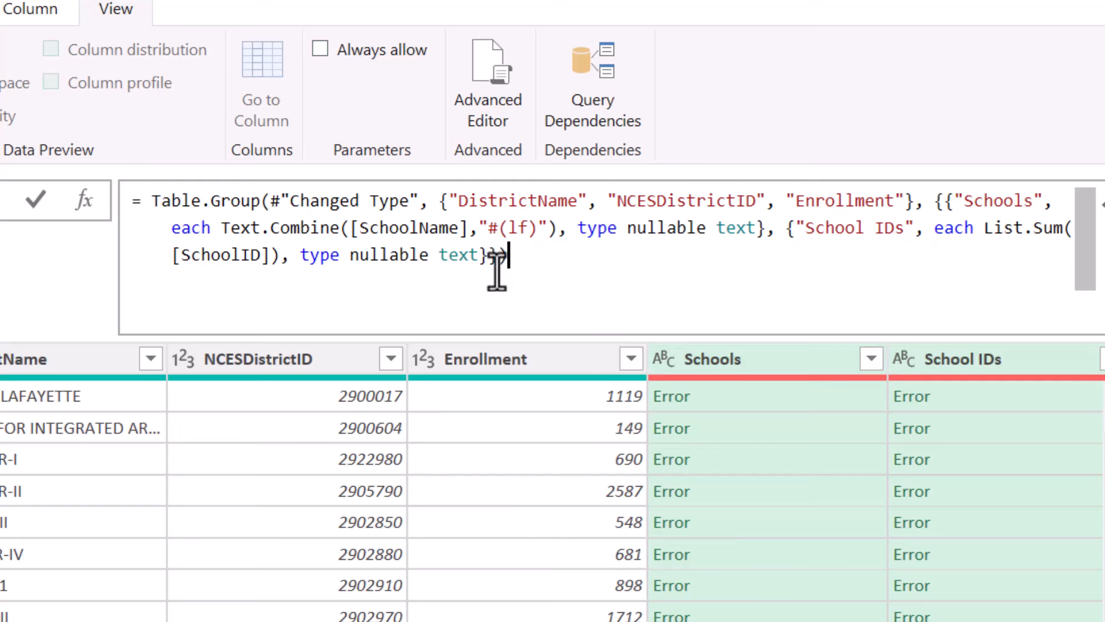
Step: In the School IDs aggregation, replace List.Sum with Text.Combine on SchoolID using the "#(lf)" separator, and apply the edited formula
drag(482, 228, 547, 227)
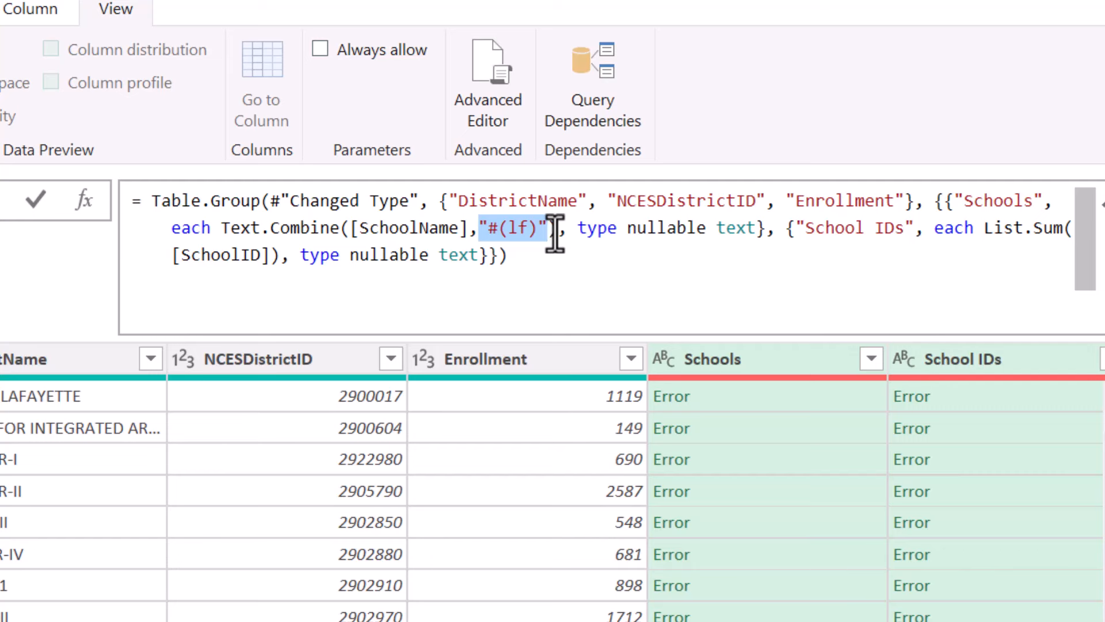
click(899, 227)
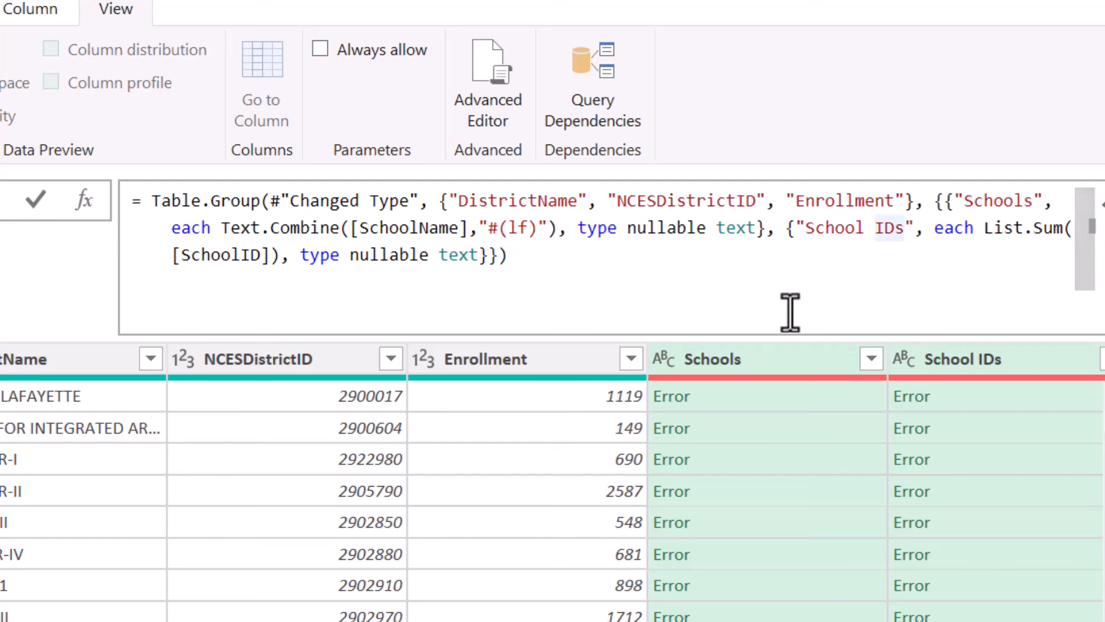
click(1063, 230)
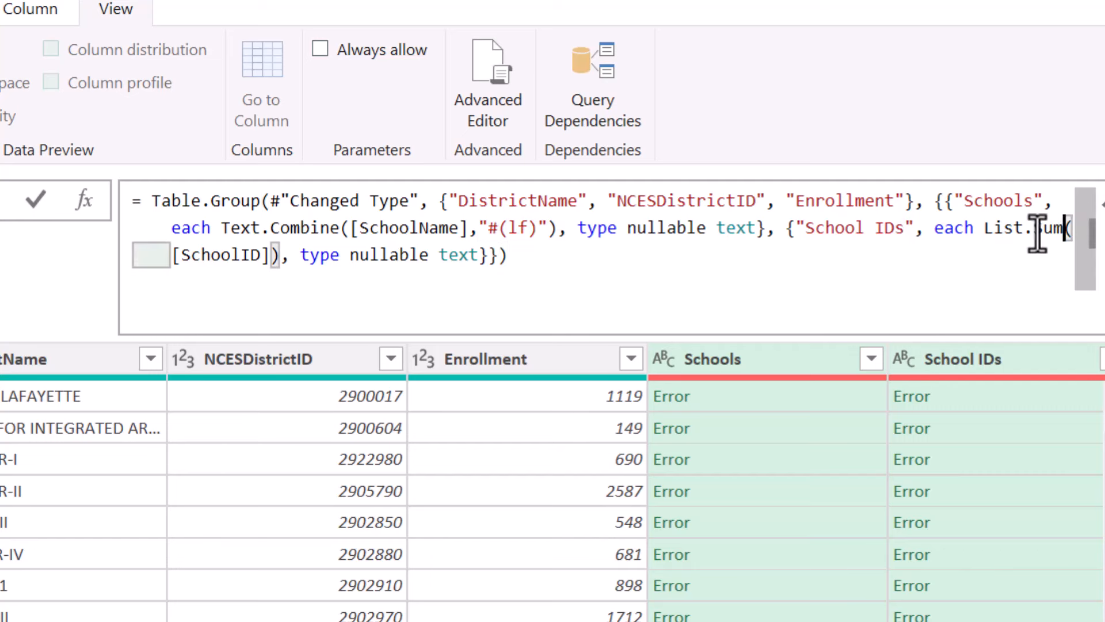
drag(1038, 230, 984, 229)
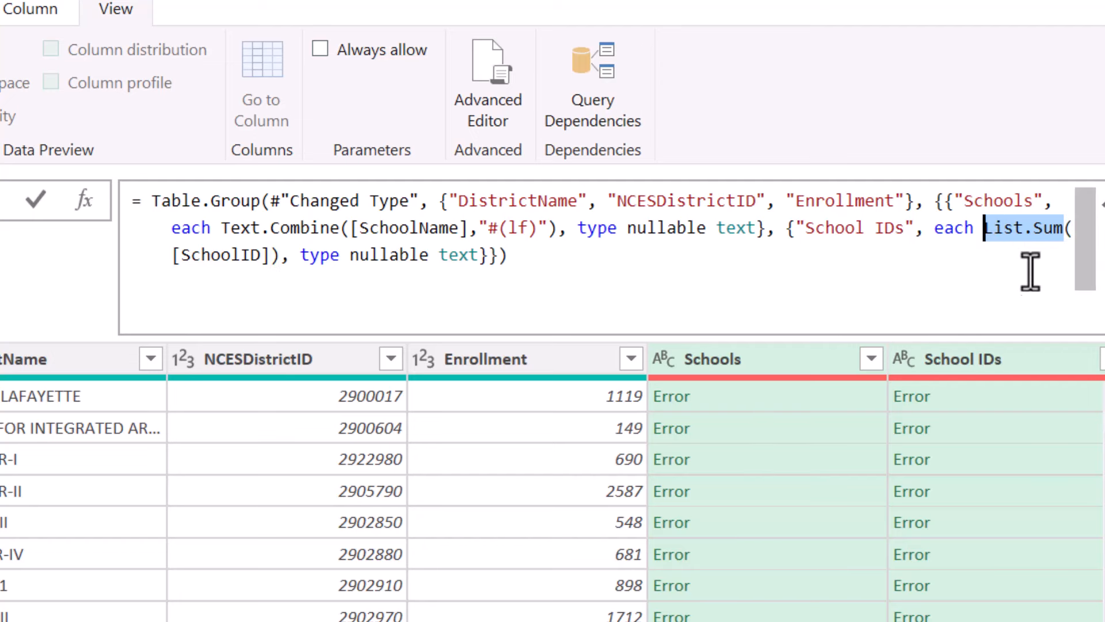
text(Text)
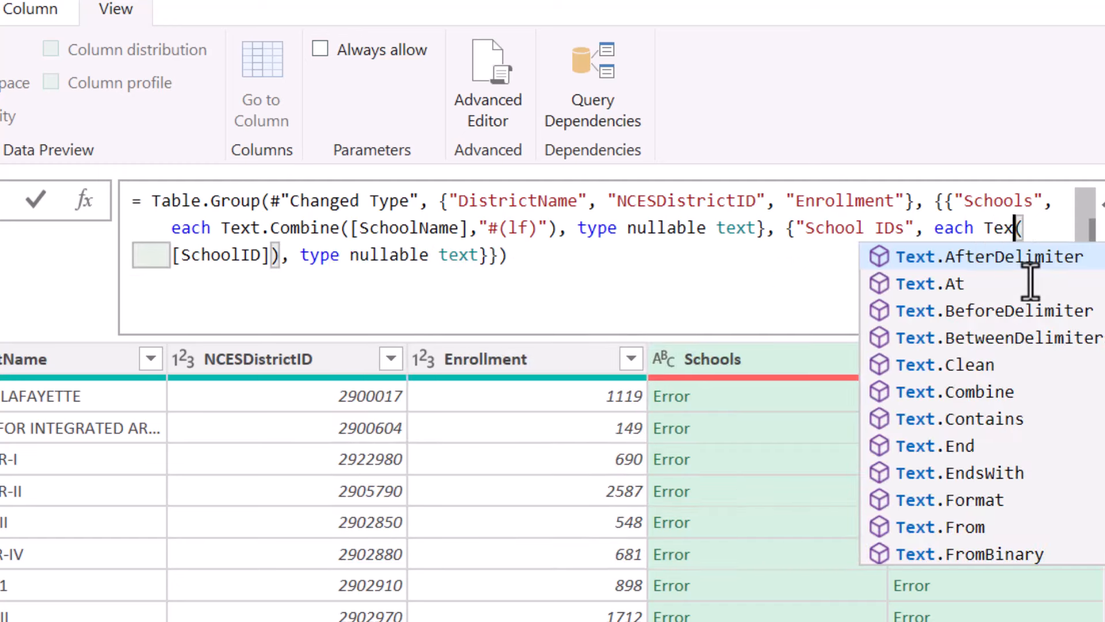
text(.Combine)
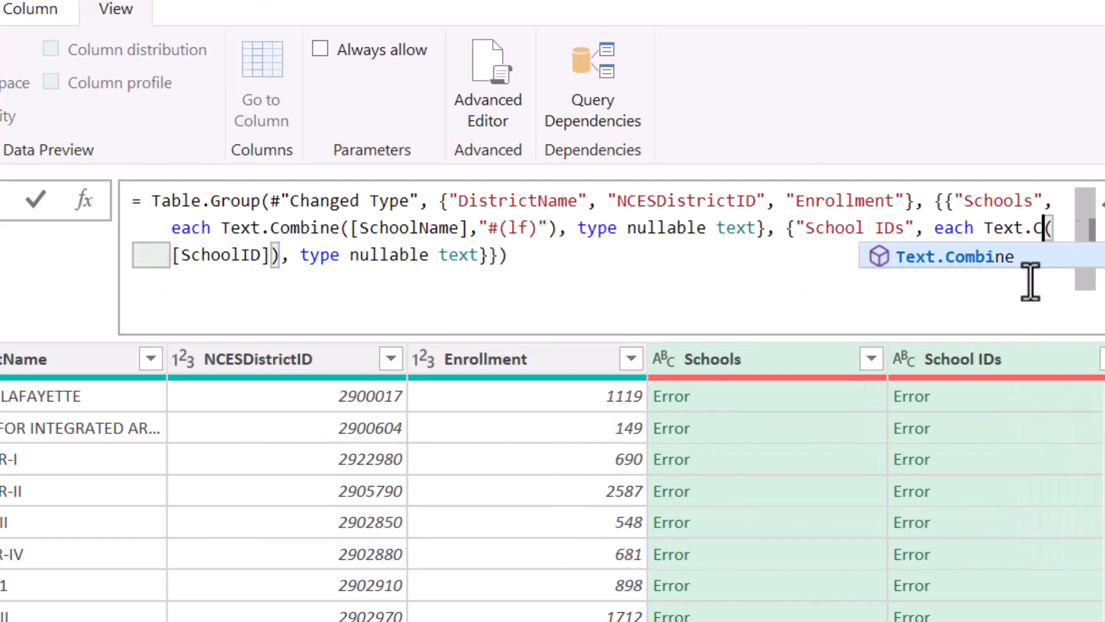
click(396, 249)
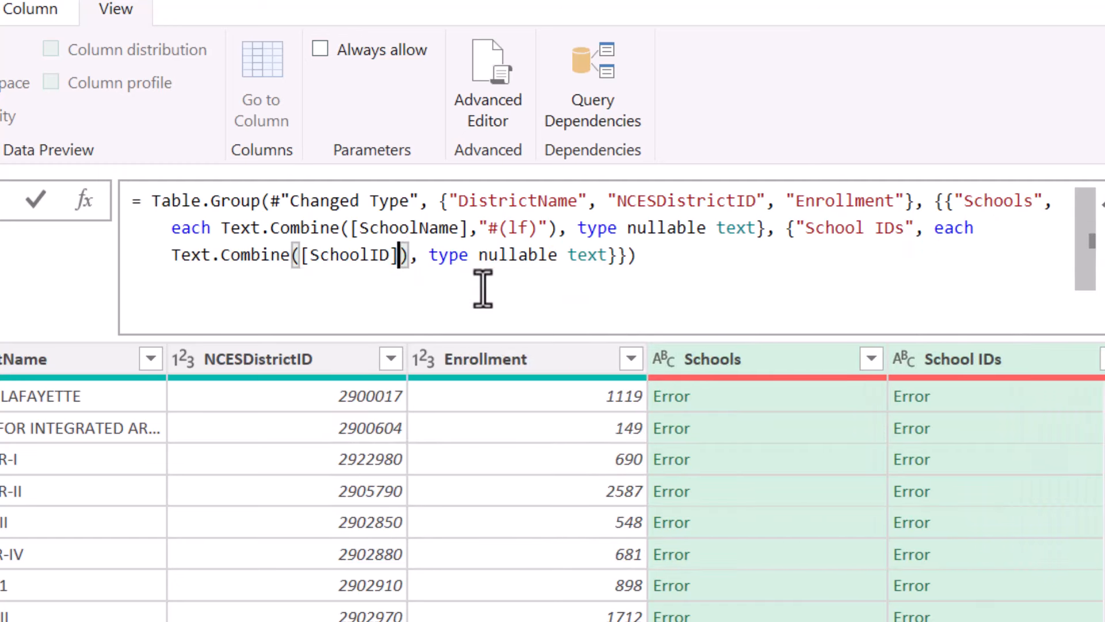
text(,"#(lf)")
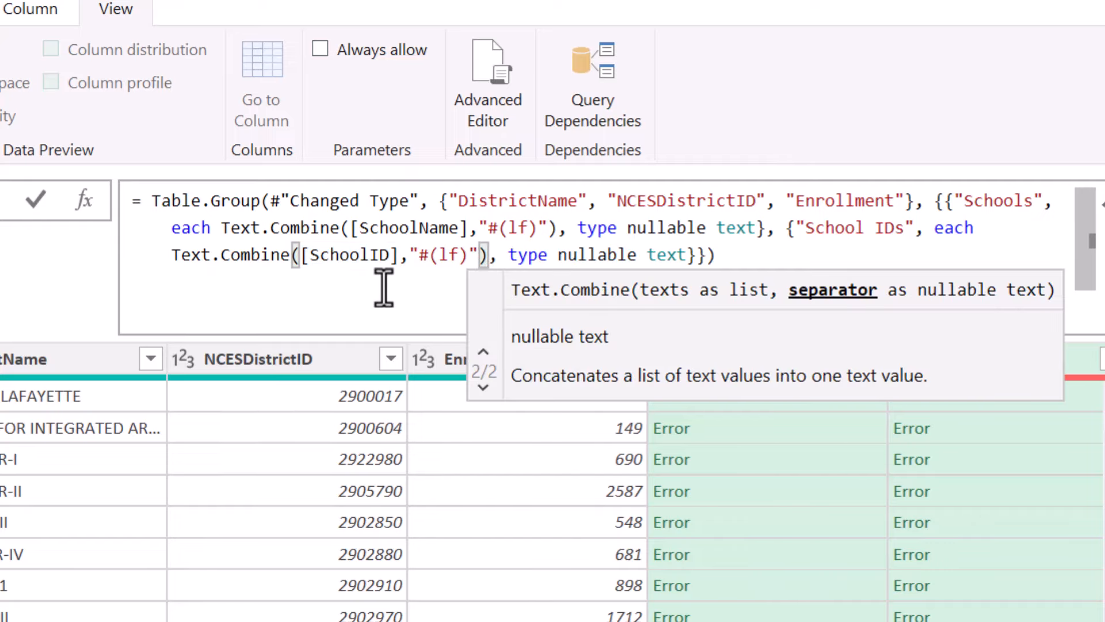
key(End)
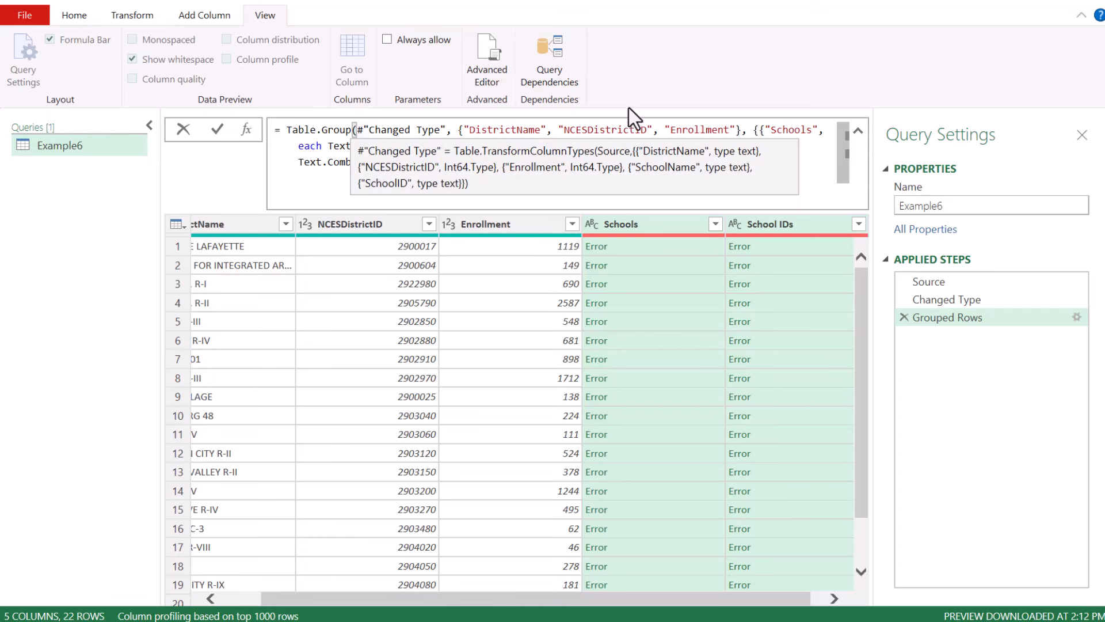
key(Return)
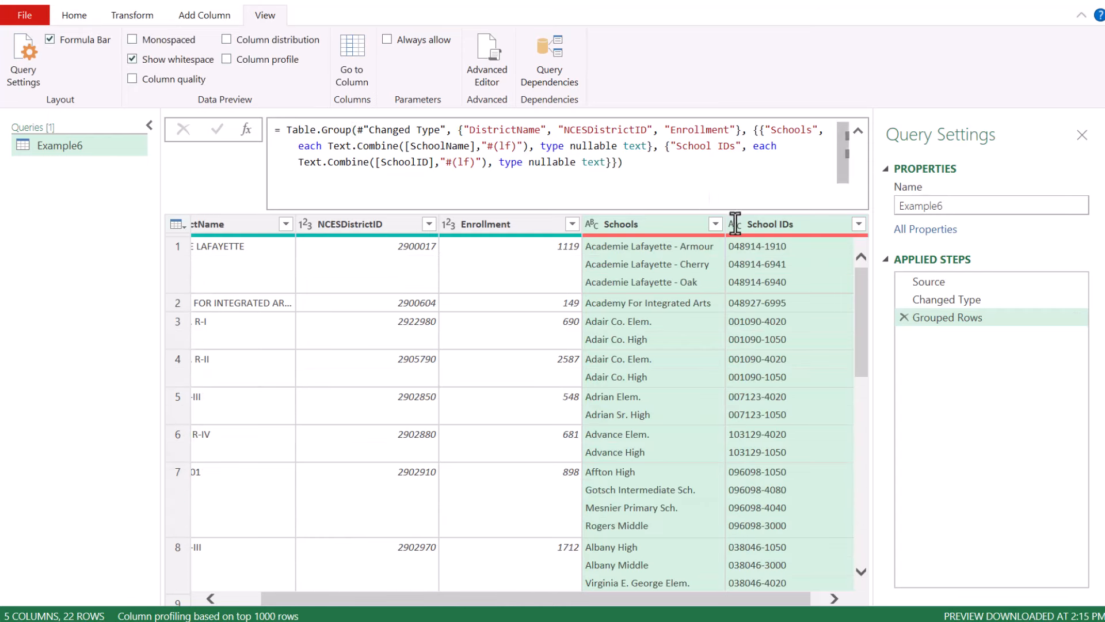
Step: Examine the combined Schools and School IDs values across the grouped rows, including the full contents of the first Schools cell
drag(807, 603, 827, 600)
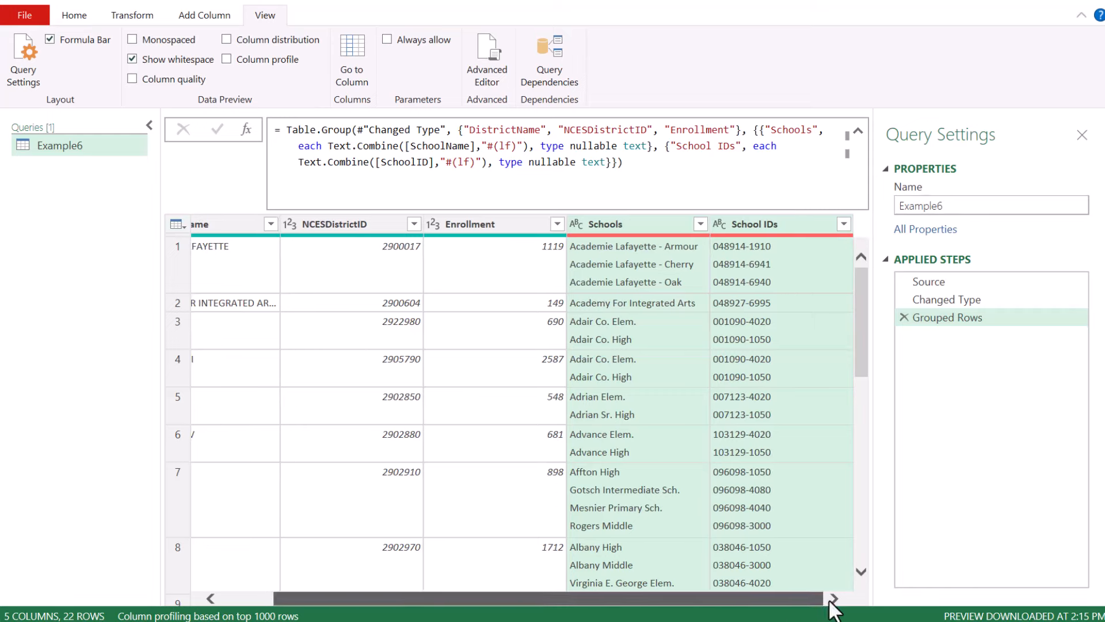
scroll(714, 304, down, 1)
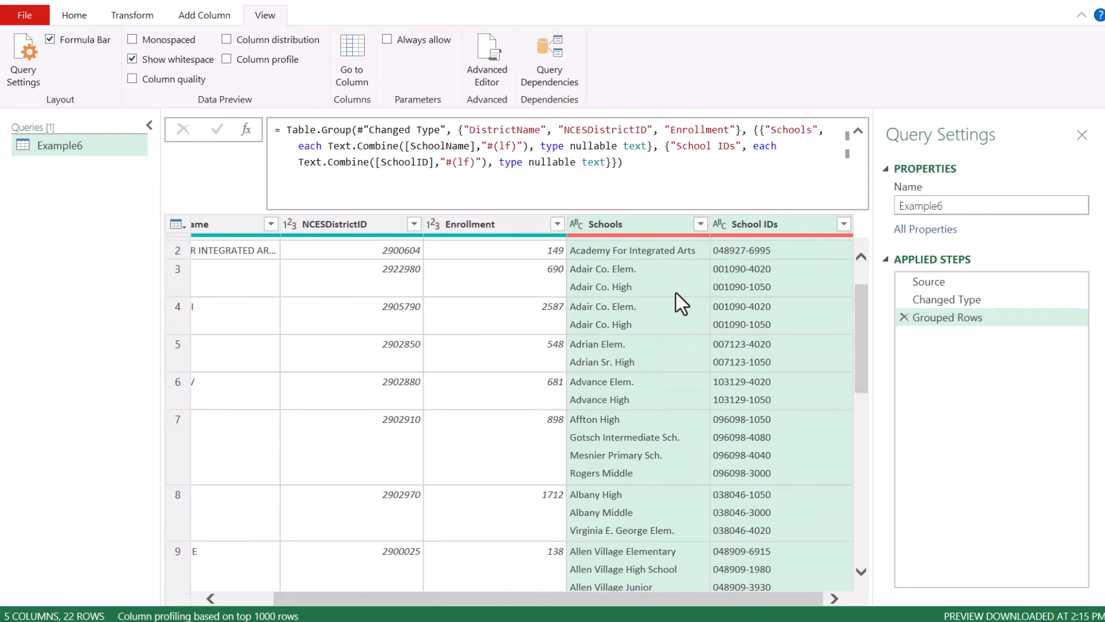
scroll(676, 293, down, 3)
scroll(675, 292, up, 4)
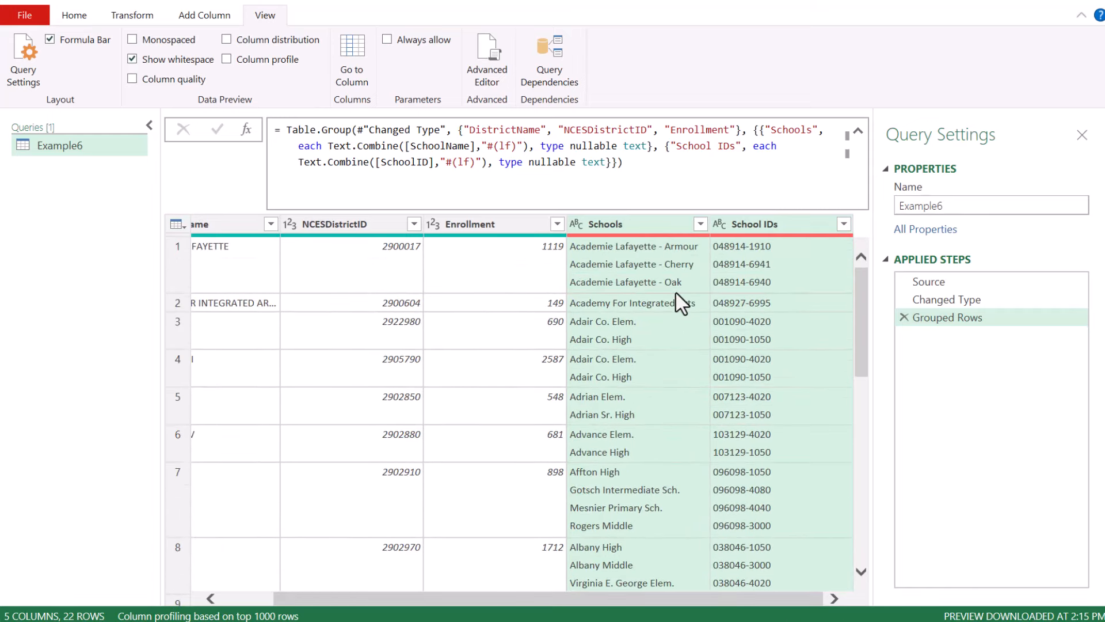
click(479, 273)
click(590, 267)
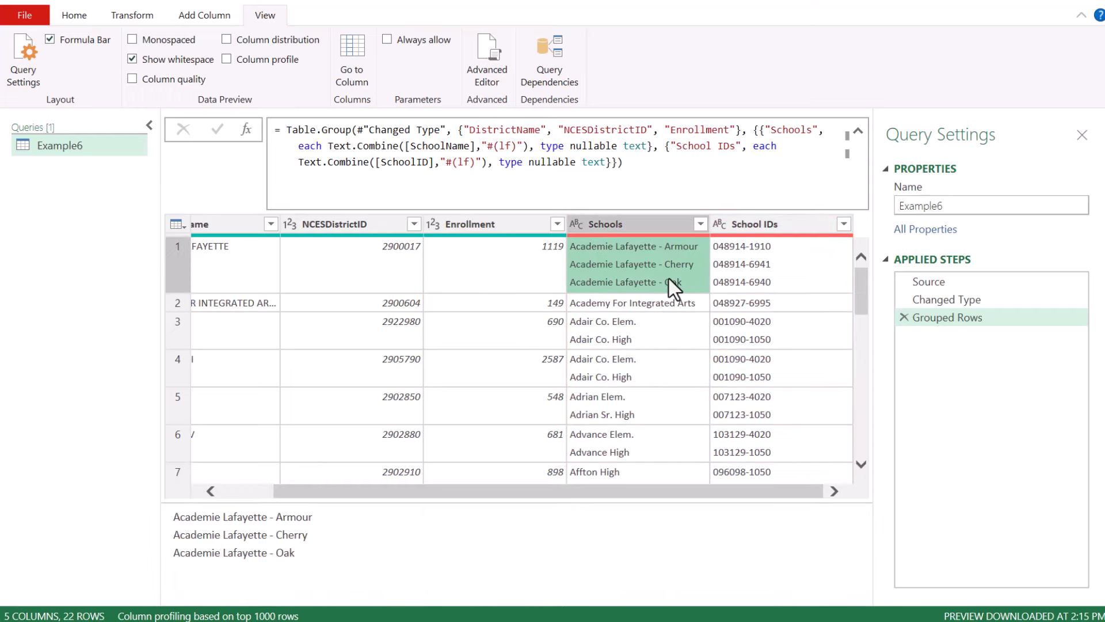
scroll(687, 285, down, 6)
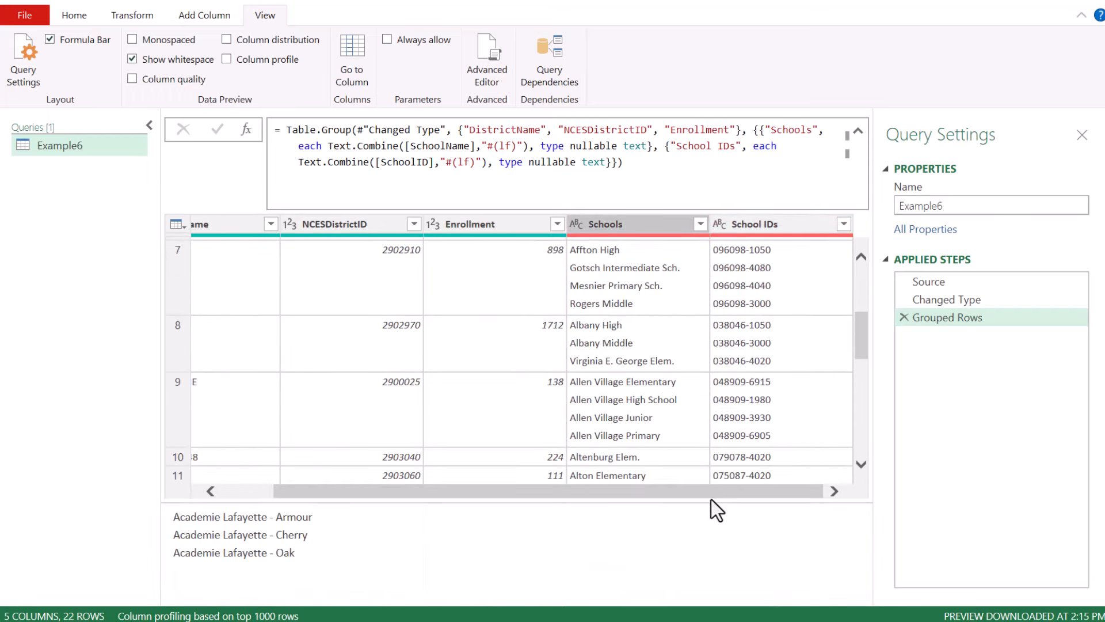
drag(706, 491, 787, 485)
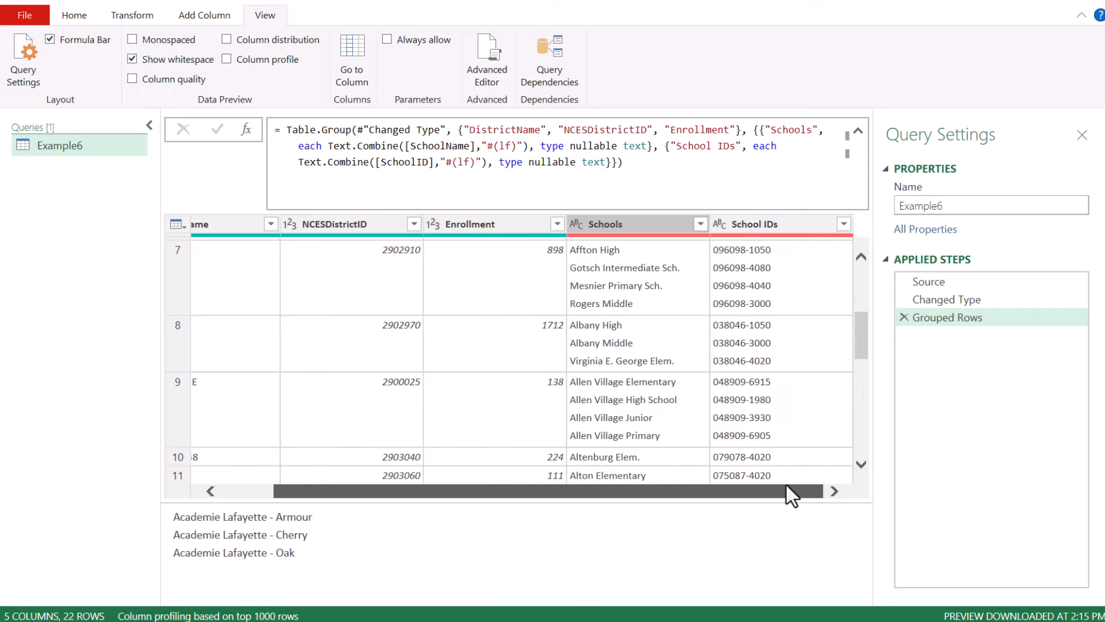
scroll(668, 367, up, 6)
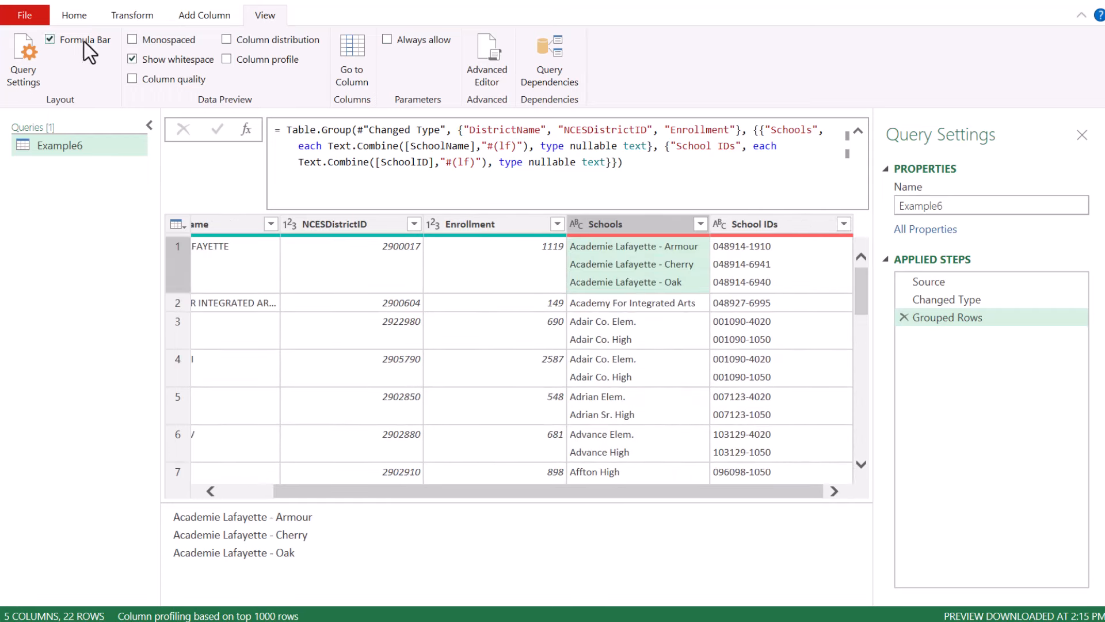
Step: Close and load the query as a table on the existing worksheet beside the source data, starting in column I
click(79, 17)
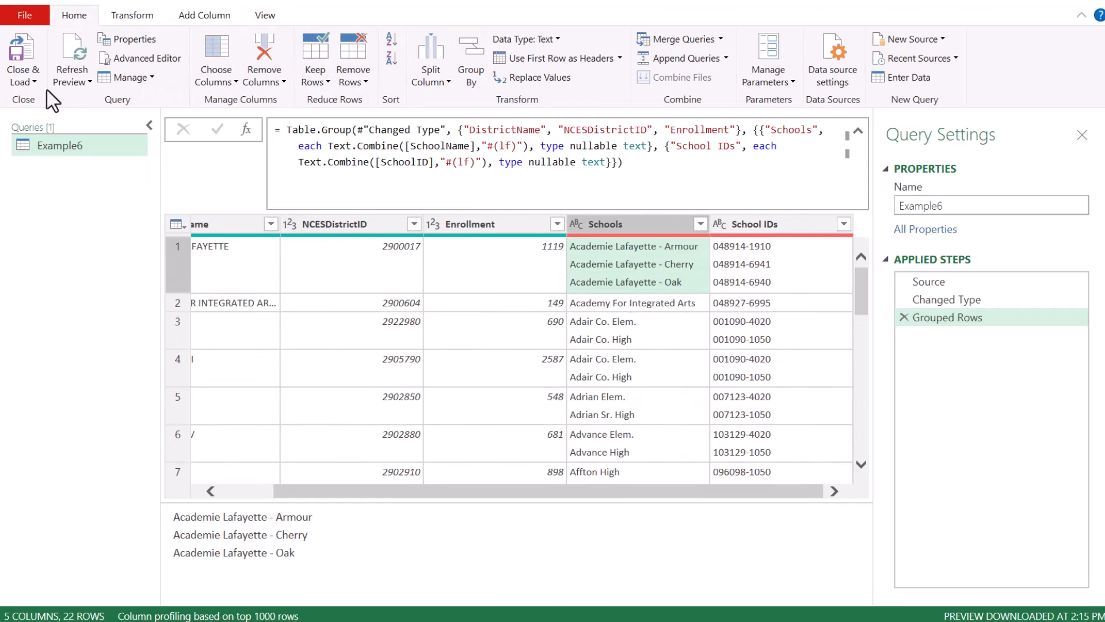
click(33, 82)
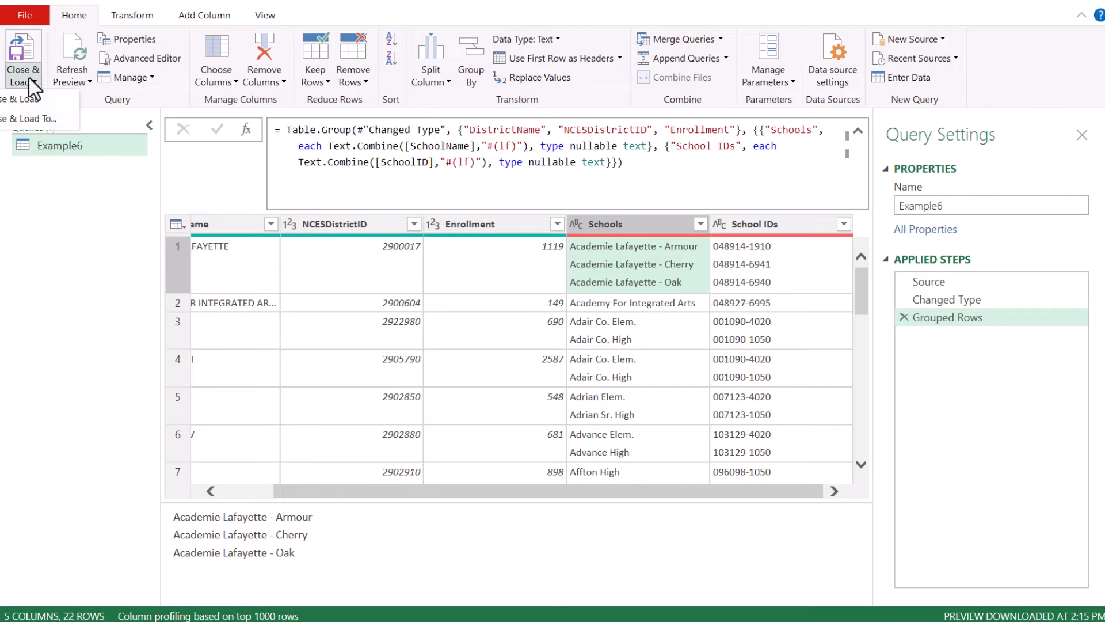
click(11, 120)
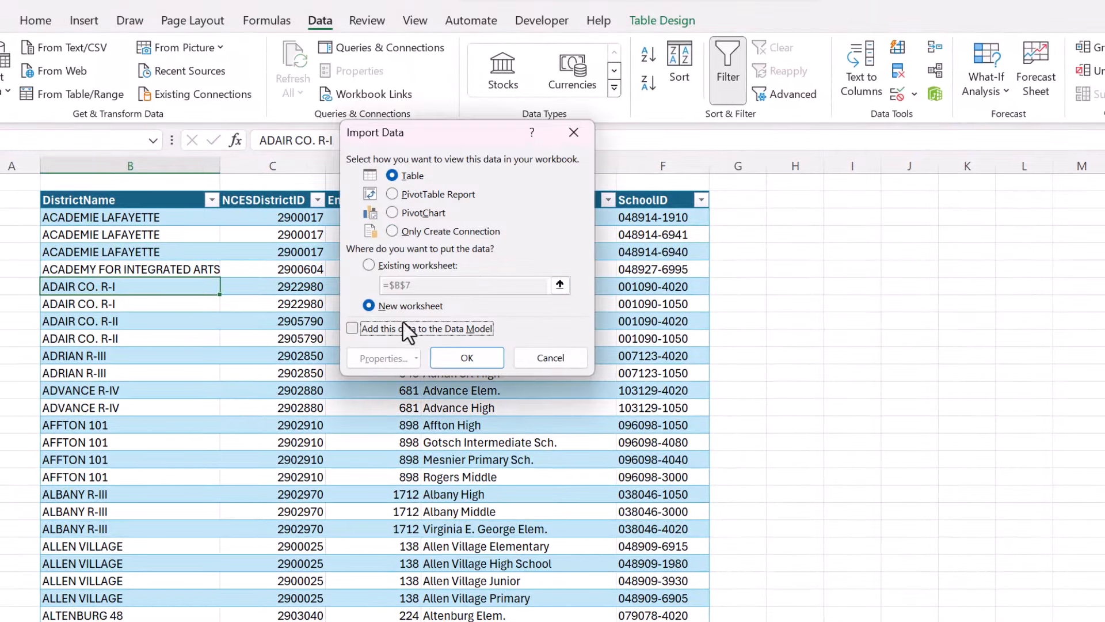
click(467, 358)
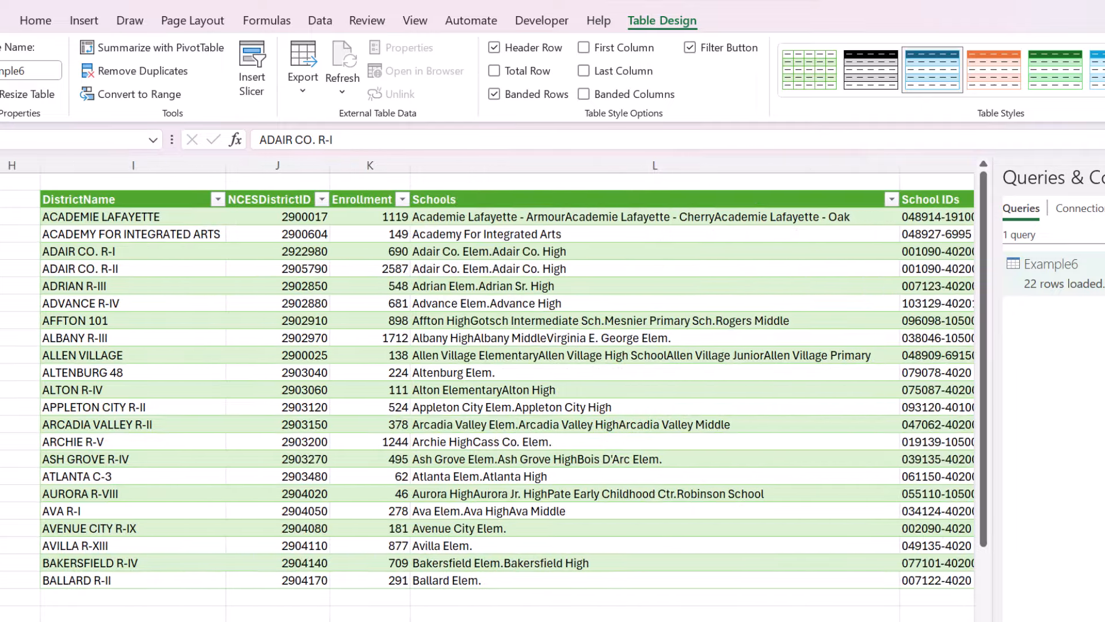
scroll(525, 443, right, 6)
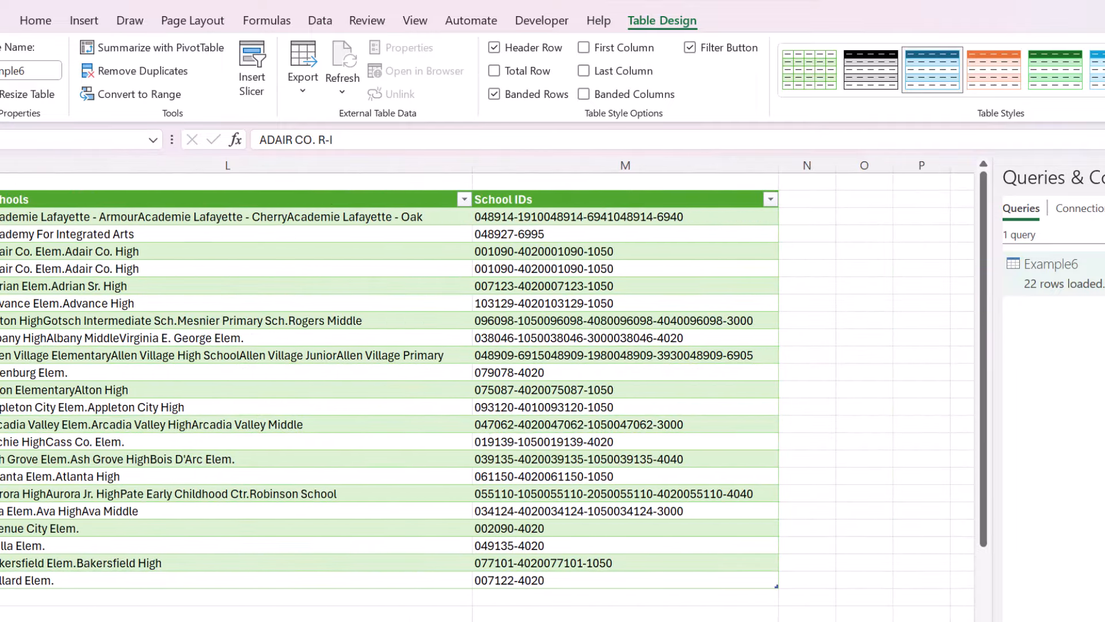
scroll(357, 284, left, 4)
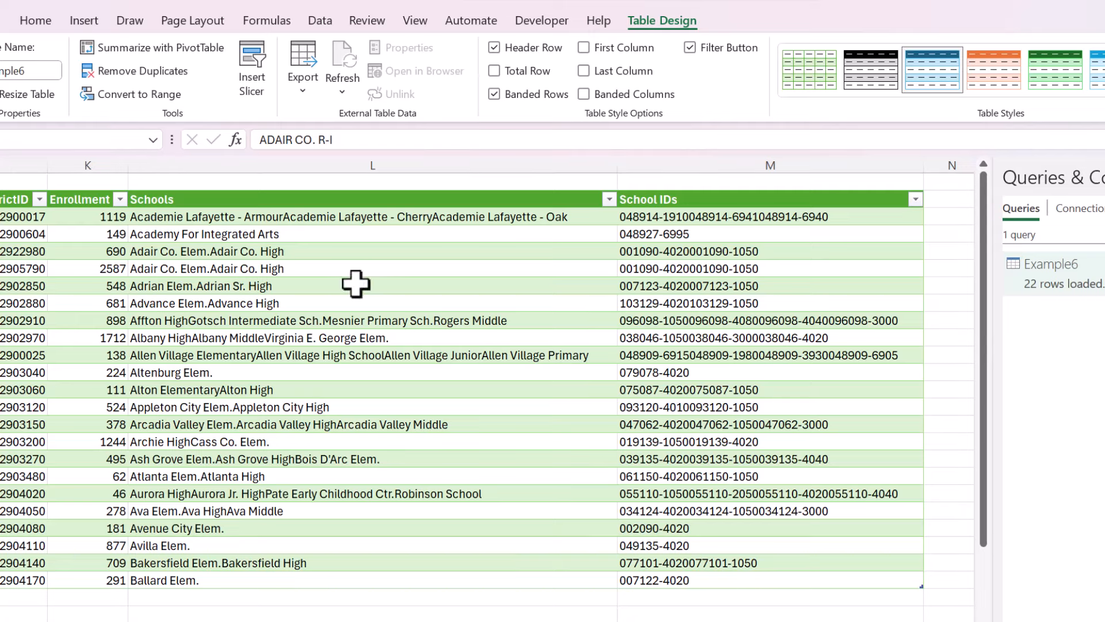
Step: Turn on text wrapping for the Schools and School IDs columns of the loaded table
drag(449, 165, 718, 173)
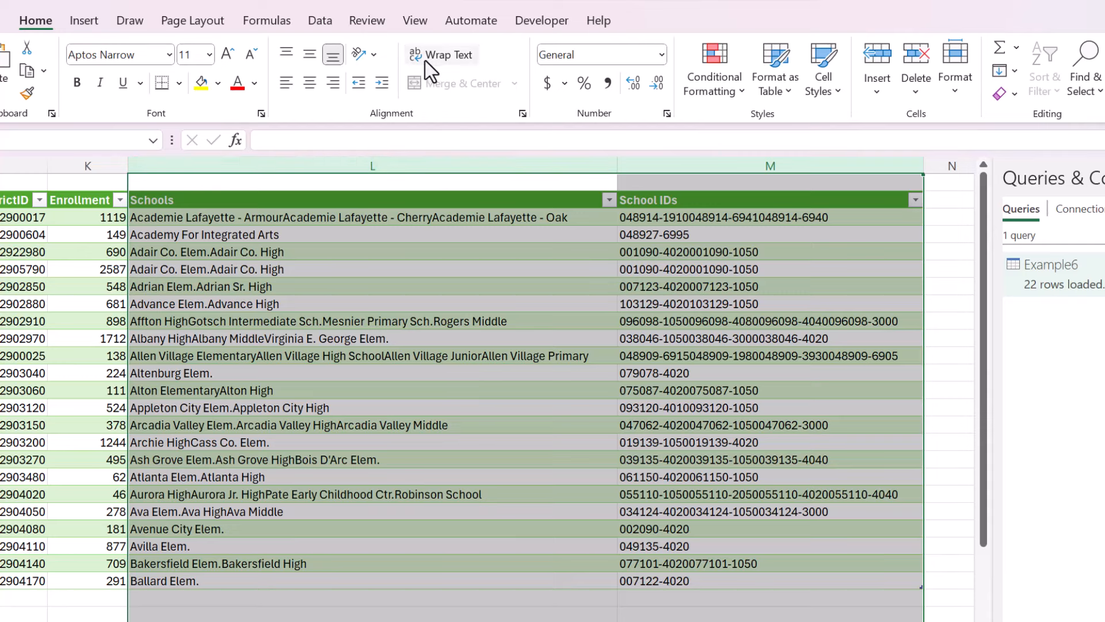
click(425, 61)
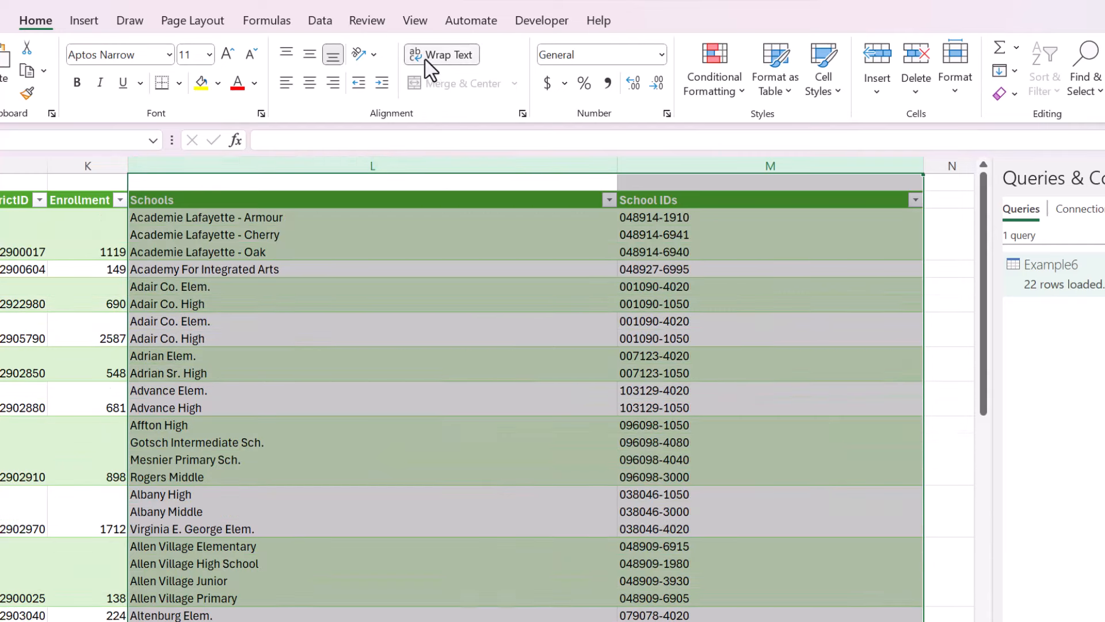
click(564, 389)
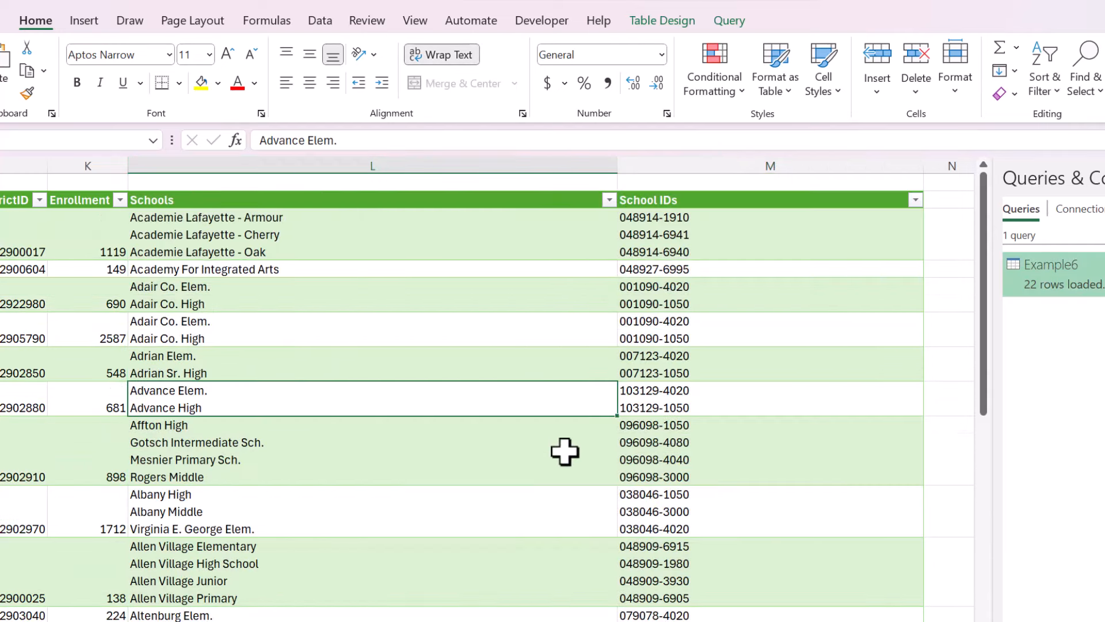
Step: Narrow the Schools and School IDs columns so they closely fit their wrapped contents
scroll(762, 205, left, 2)
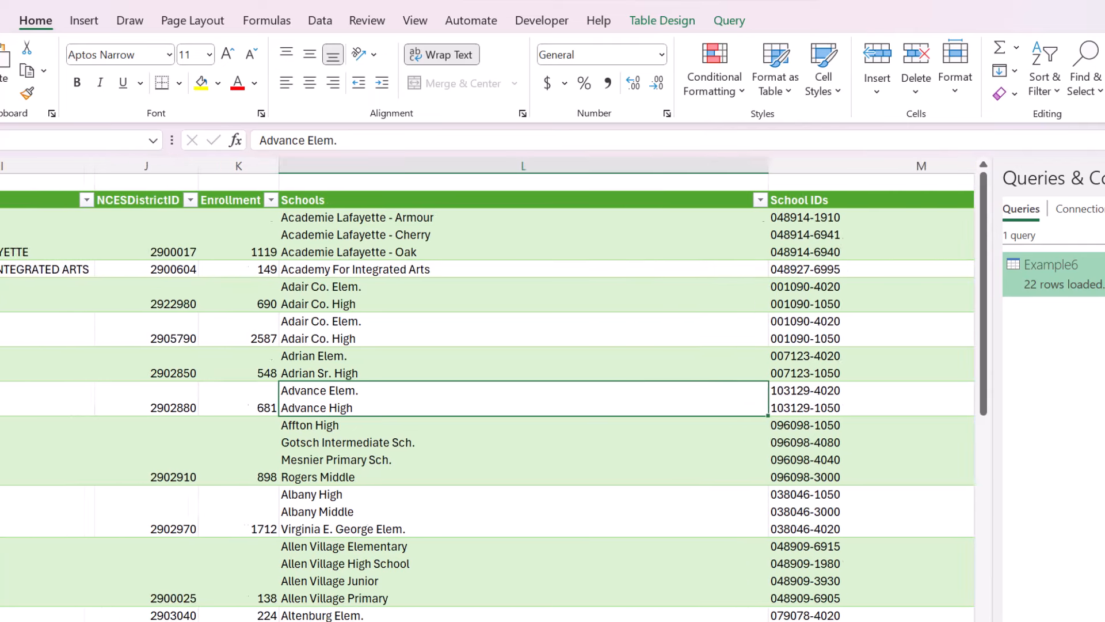
drag(778, 160, 503, 163)
drag(808, 162, 596, 166)
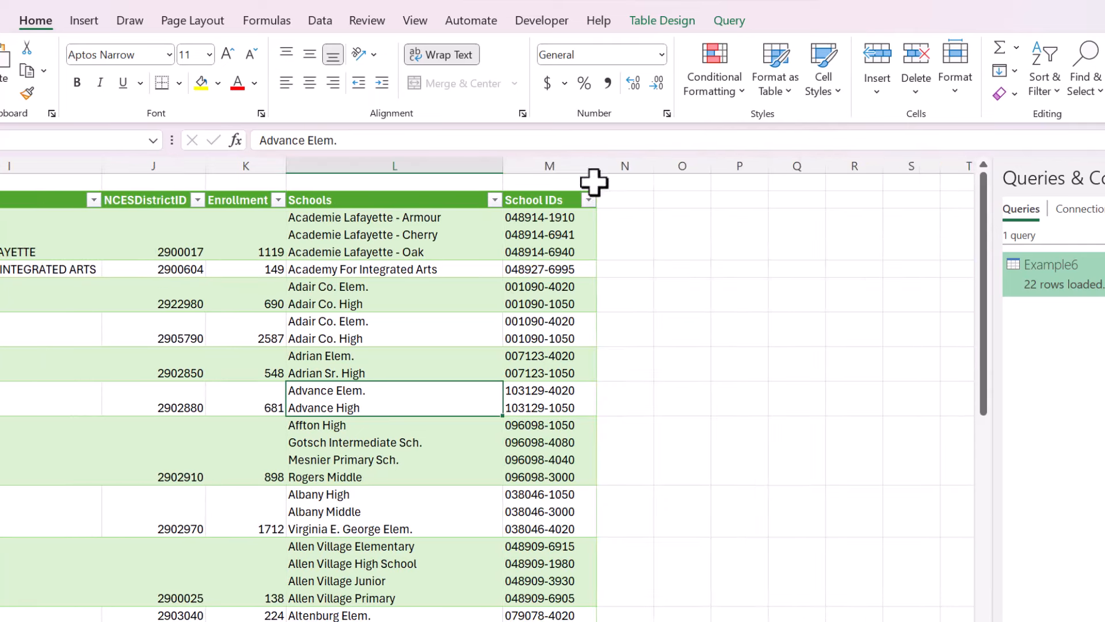
Step: Compare the source table's SchoolName and SchoolID columns with the combined Schools and School IDs columns in the grouped table
scroll(337, 252, left, 5)
click(387, 222)
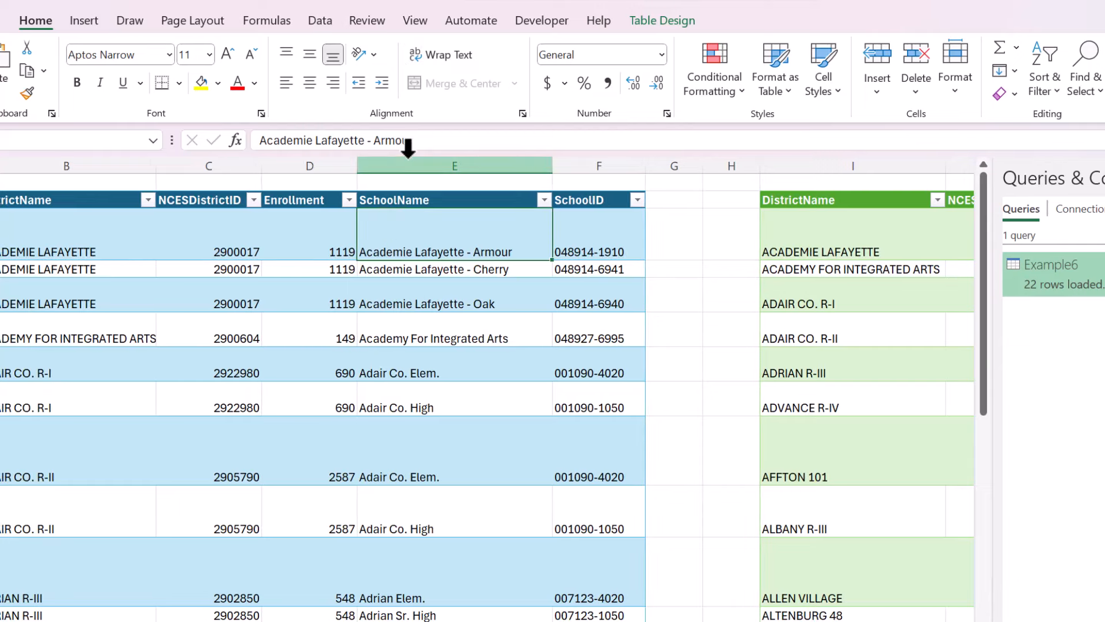
drag(408, 155, 578, 168)
click(633, 271)
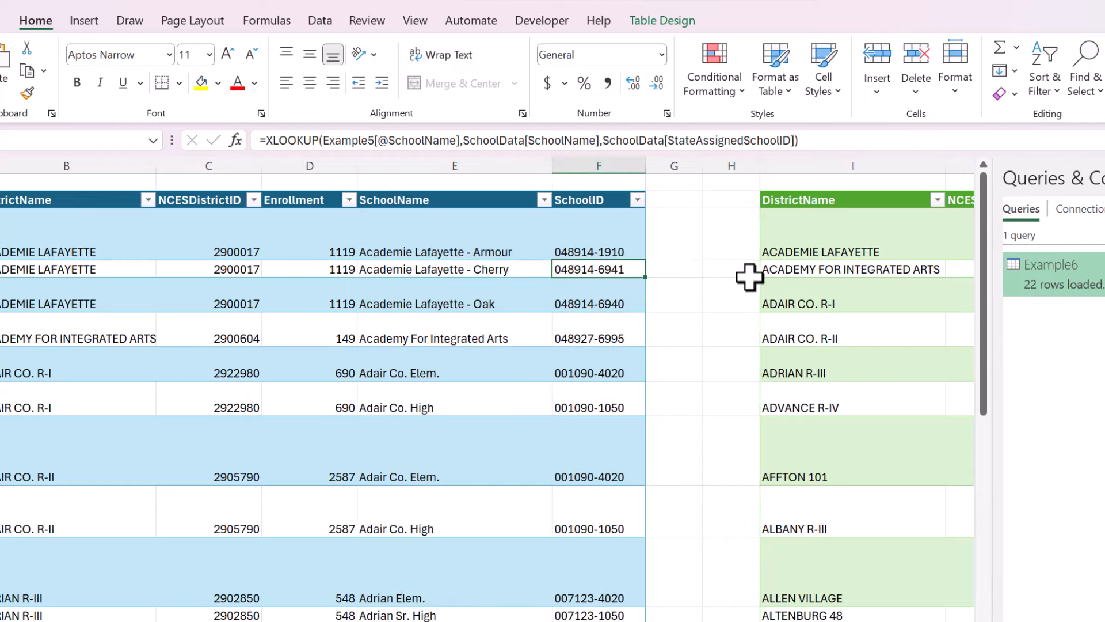
click(750, 247)
scroll(751, 247, right, 5)
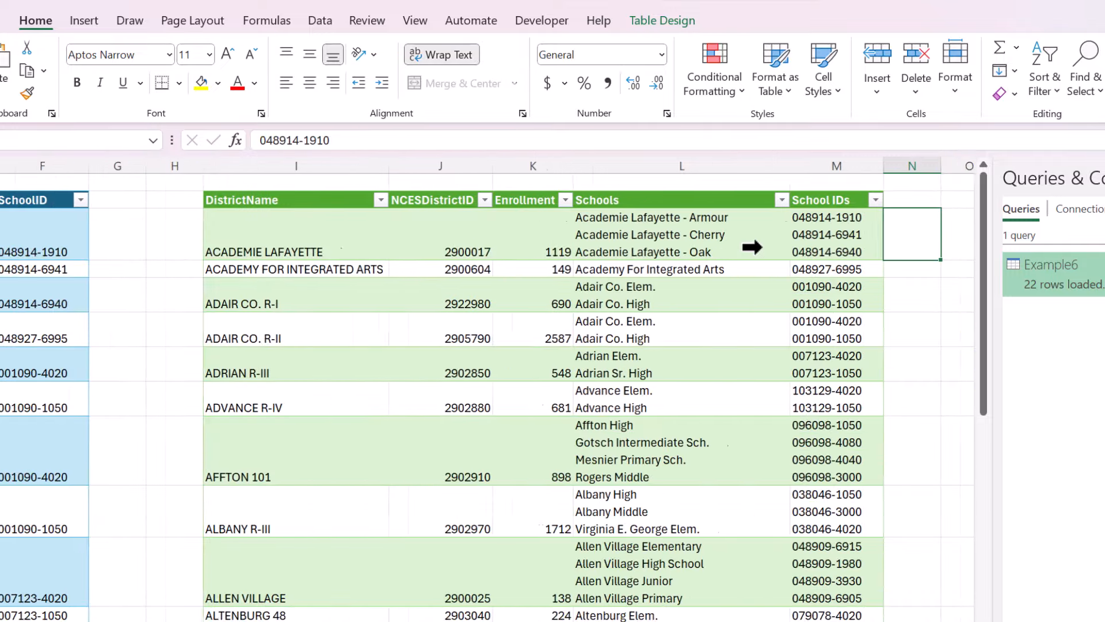
click(700, 268)
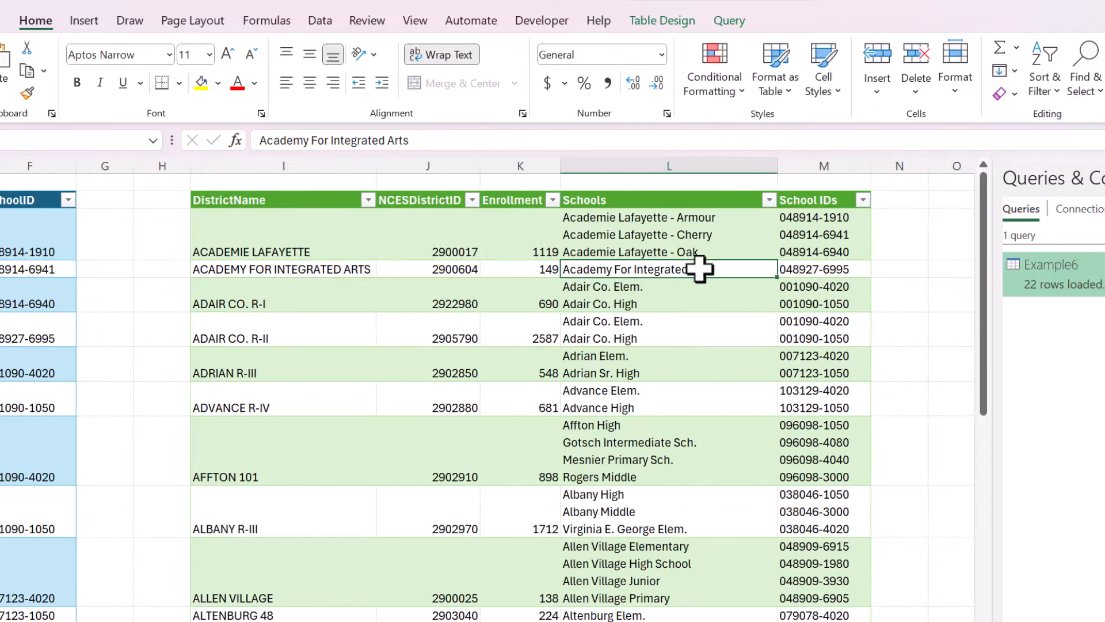
click(518, 269)
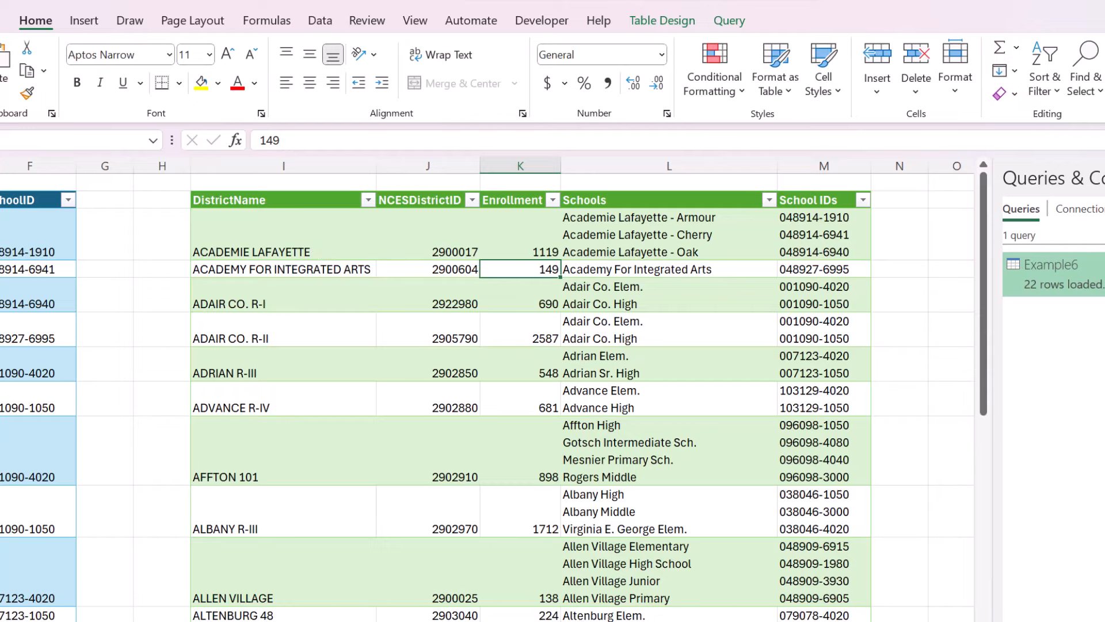
Step: Review the repeated district rows in the source table against the one-row-per-district layout of the grouped table
click(26, 305)
scroll(25, 309, left, 6)
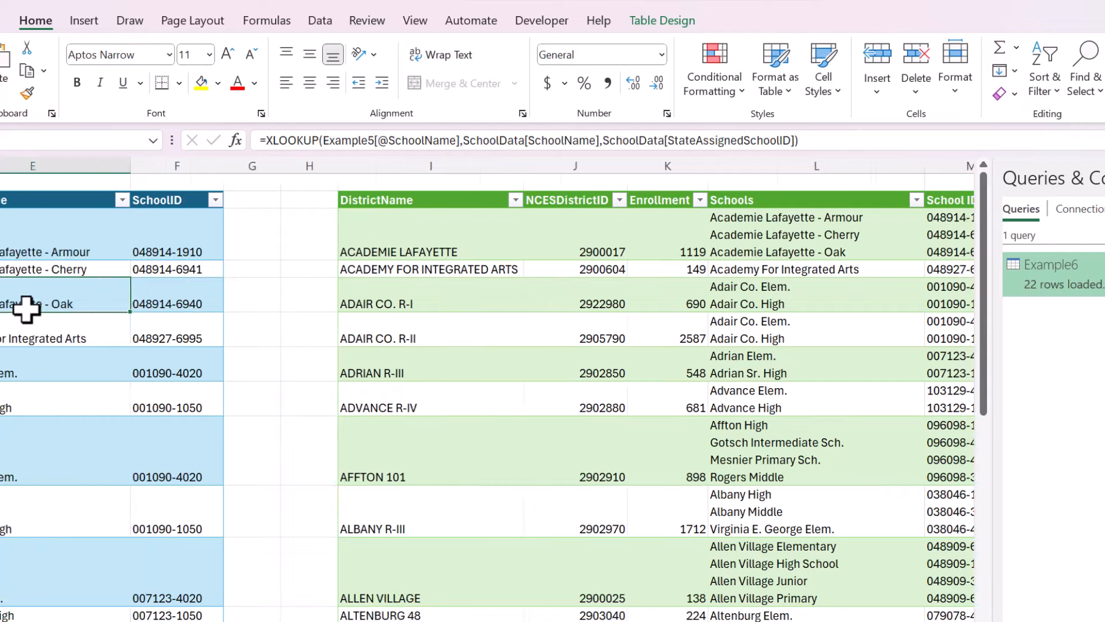
click(25, 309)
scroll(26, 309, left, 1)
click(138, 226)
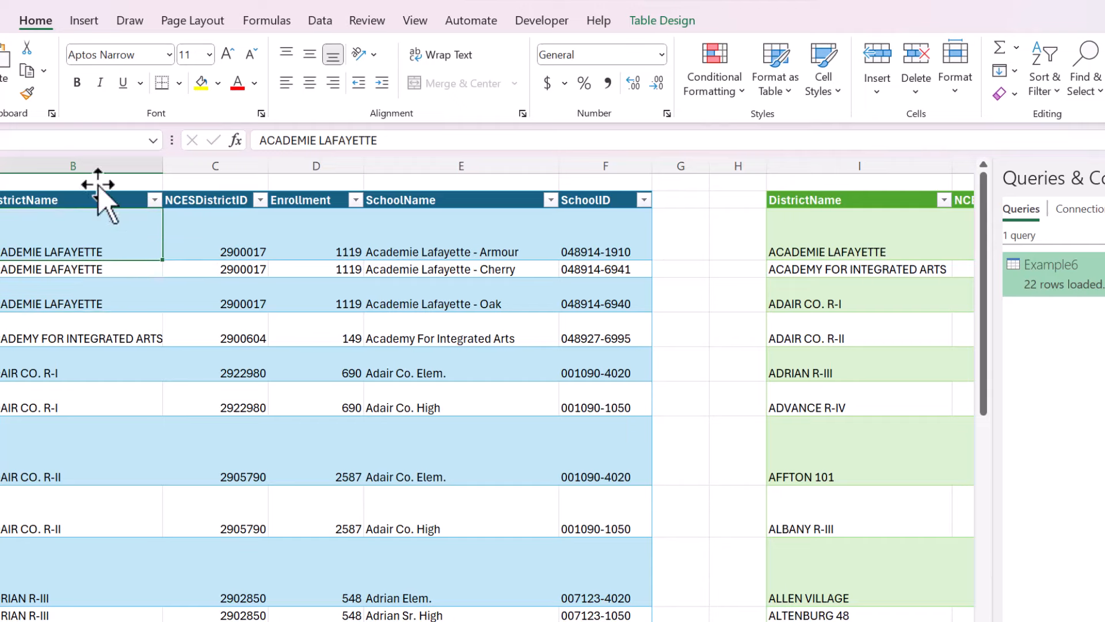
drag(87, 150, 481, 239)
click(494, 266)
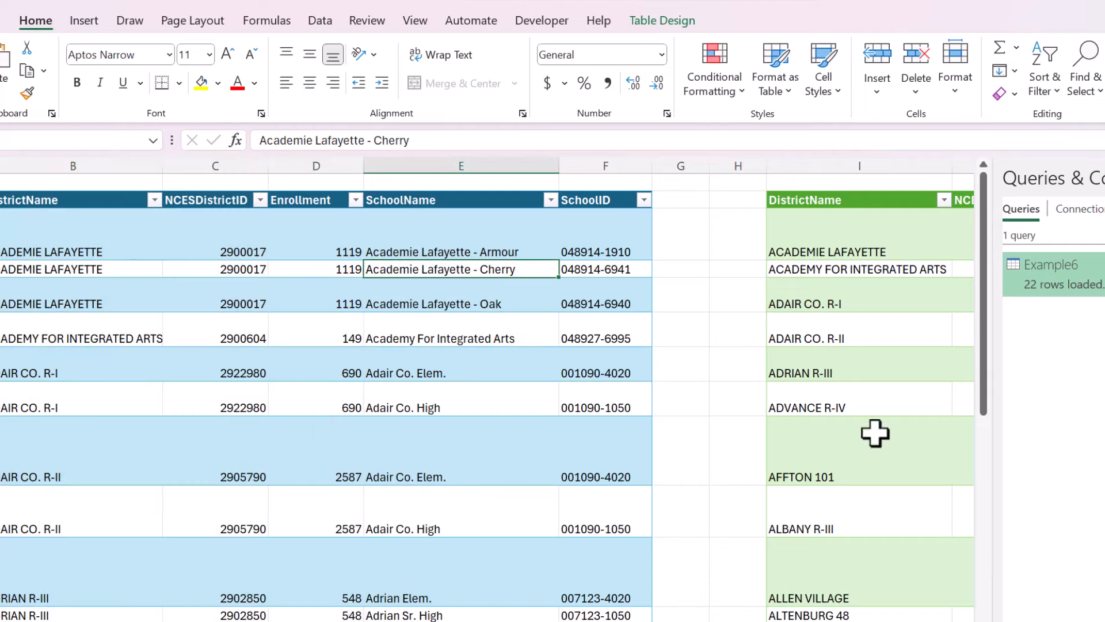
scroll(876, 431, right, 3)
scroll(489, 397, right, 2)
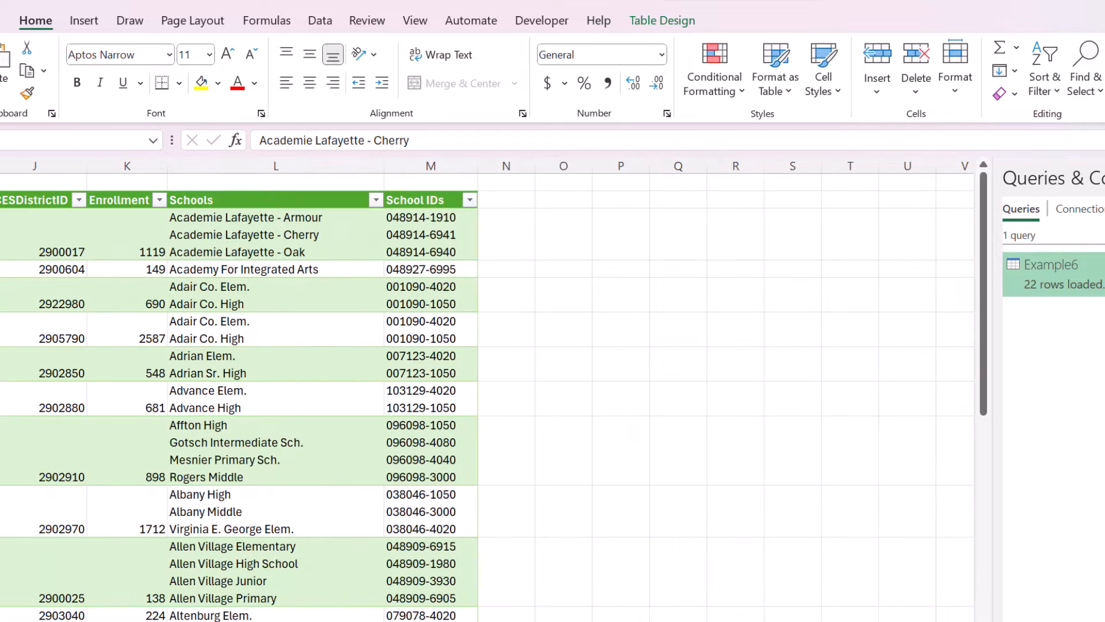
scroll(446, 458, left, 3)
click(434, 398)
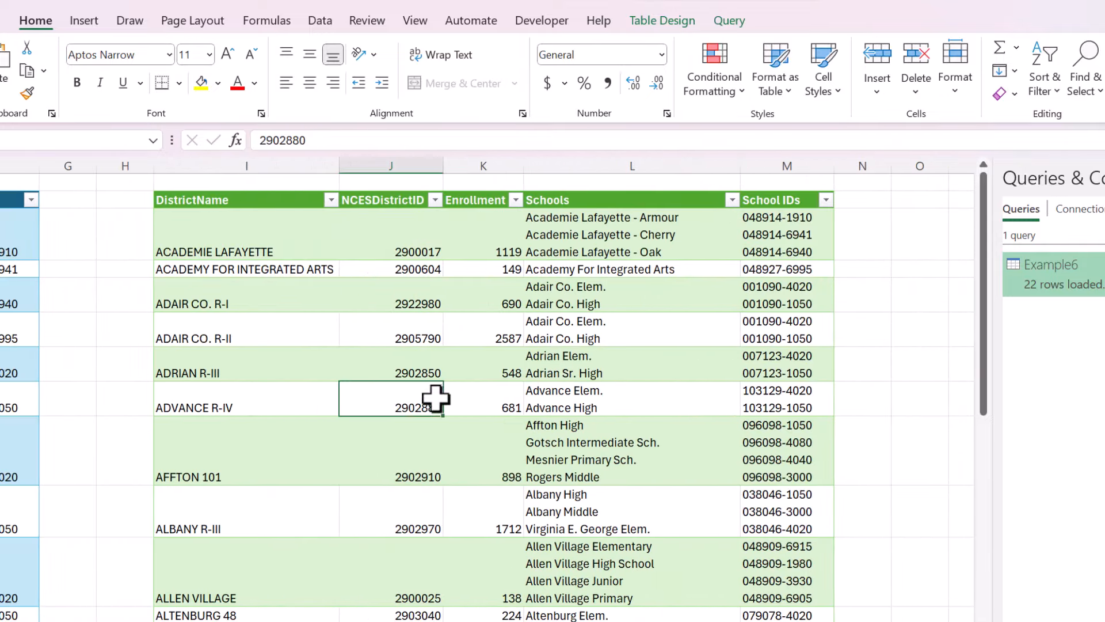
Step: Refresh the Example6 query from within the grouped results table
click(374, 249)
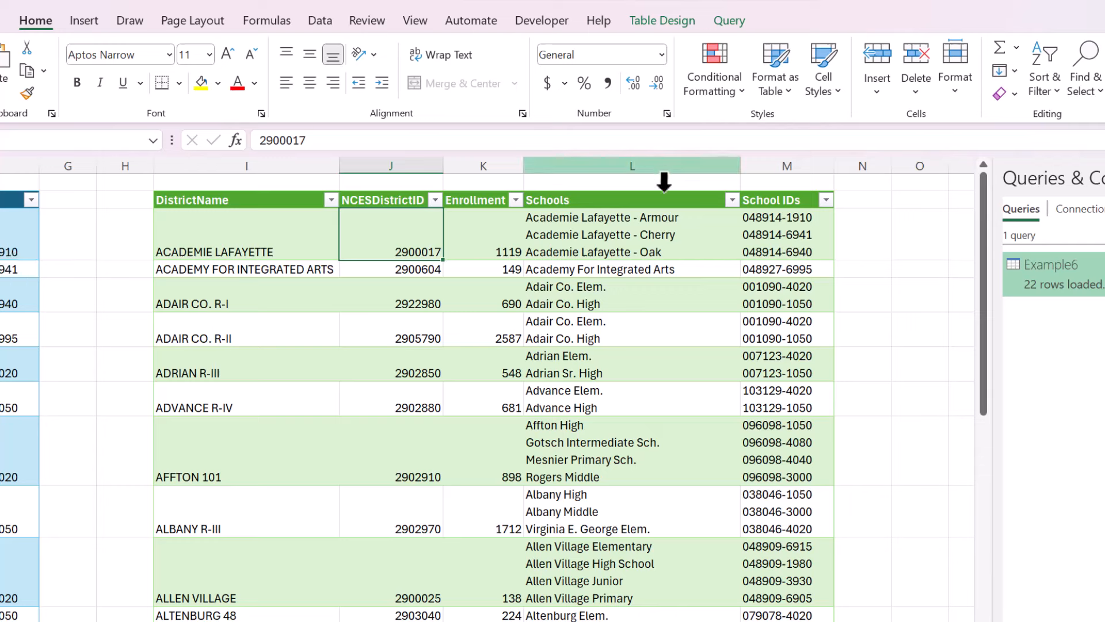
click(407, 281)
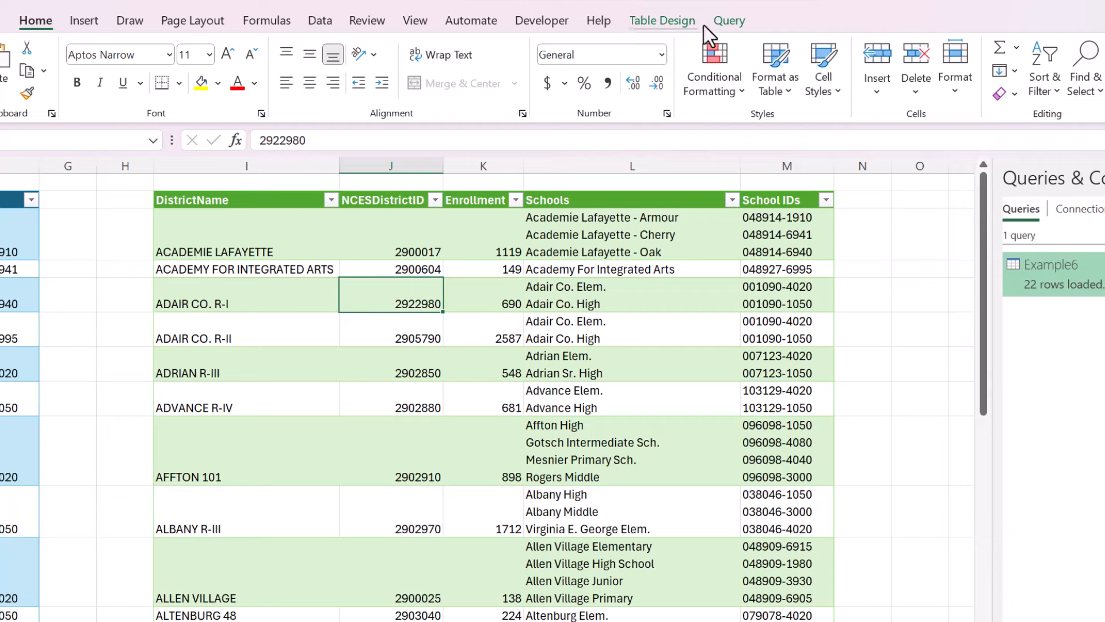
click(722, 22)
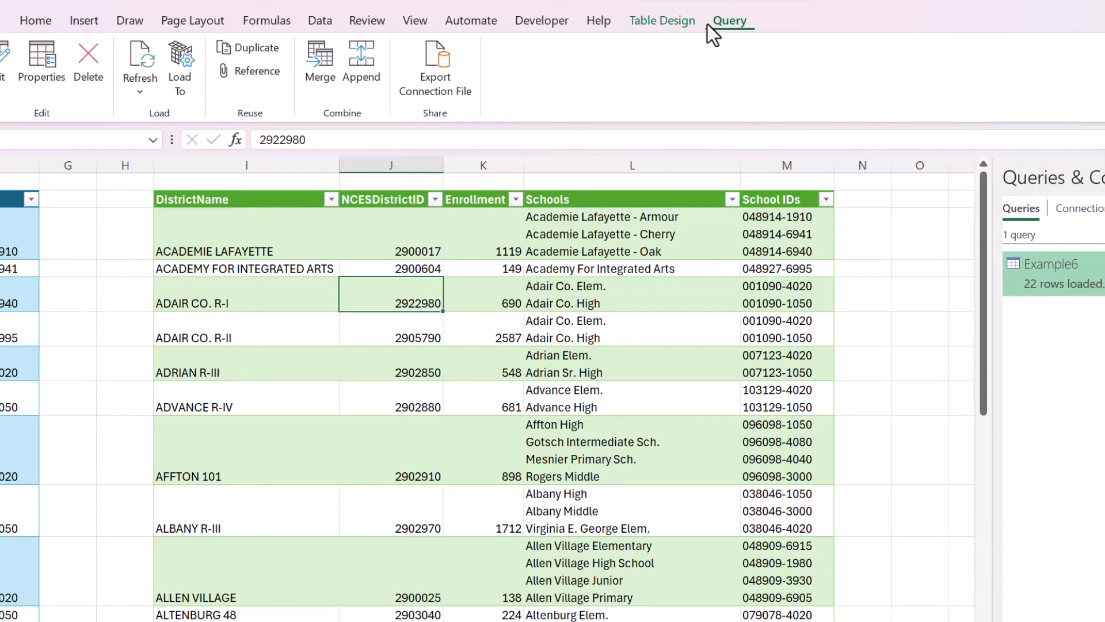
click(140, 59)
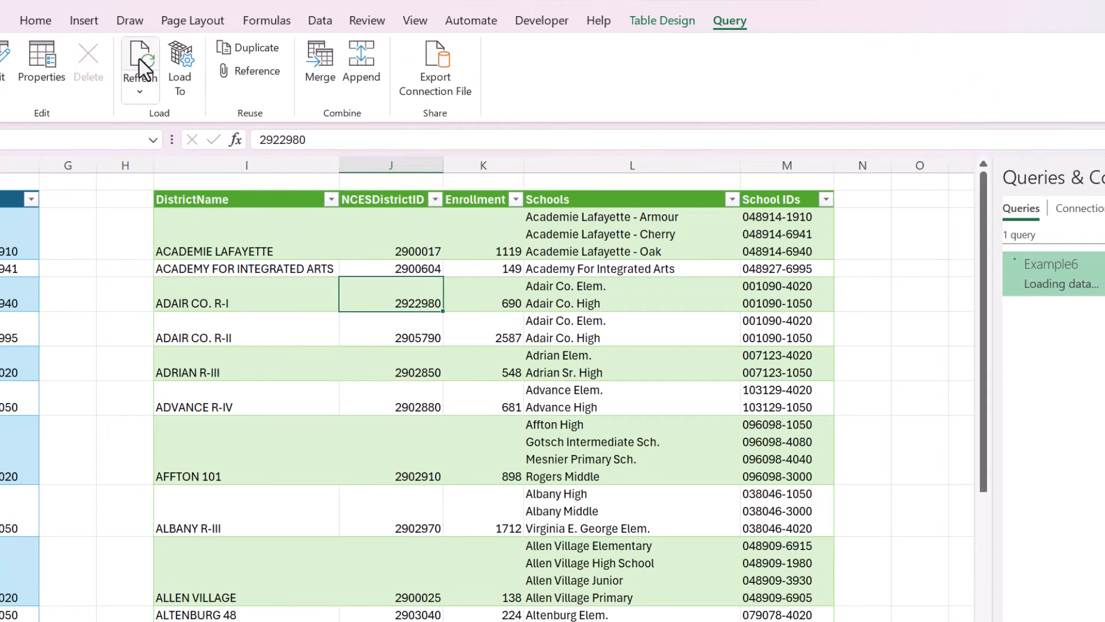
click(512, 244)
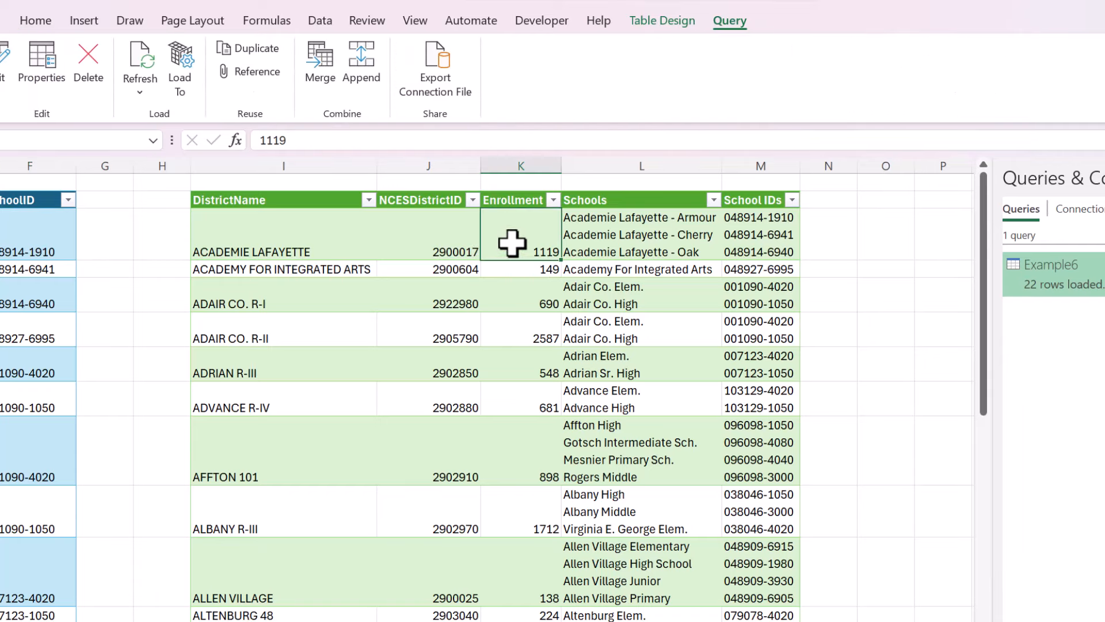